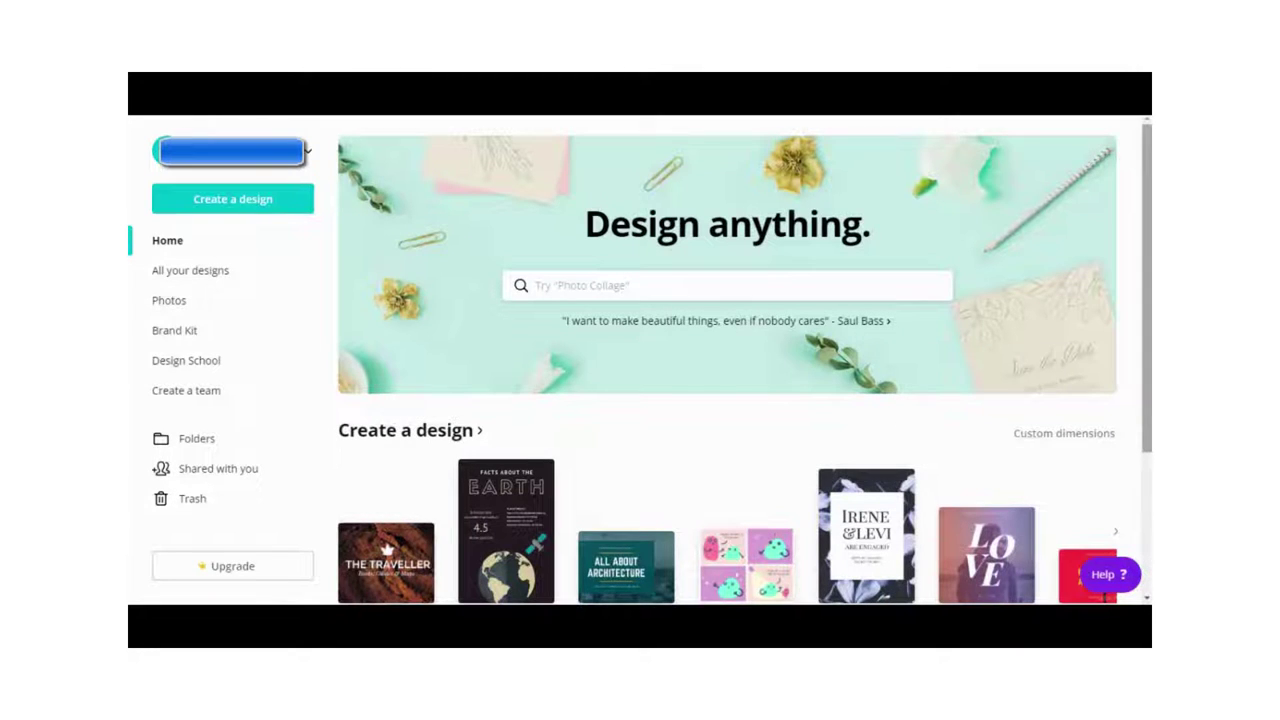
- Create a new Medium Rectangle Ad design and apply the free Merrilife Co. airplane template to it
{"action": "left_click", "coordinate": [409, 432]}
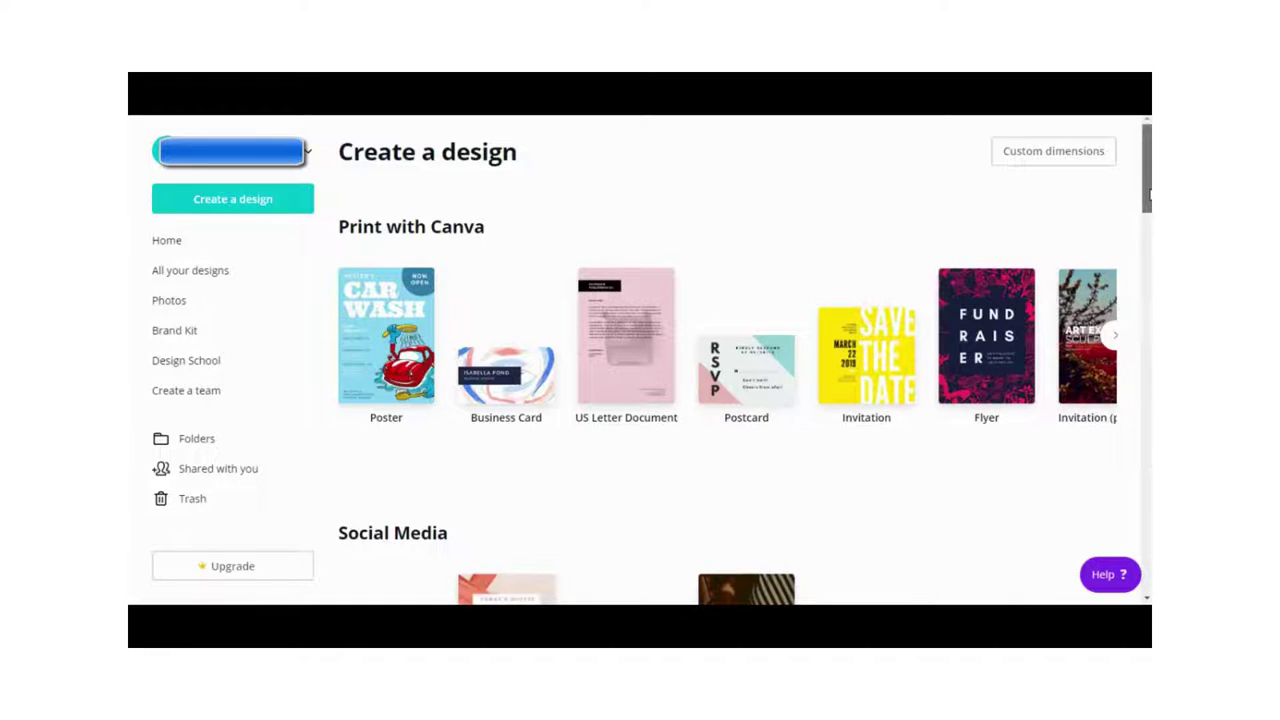
{"action": "left_click_drag", "start_coordinate": [1148, 195], "coordinate": [1148, 567]}
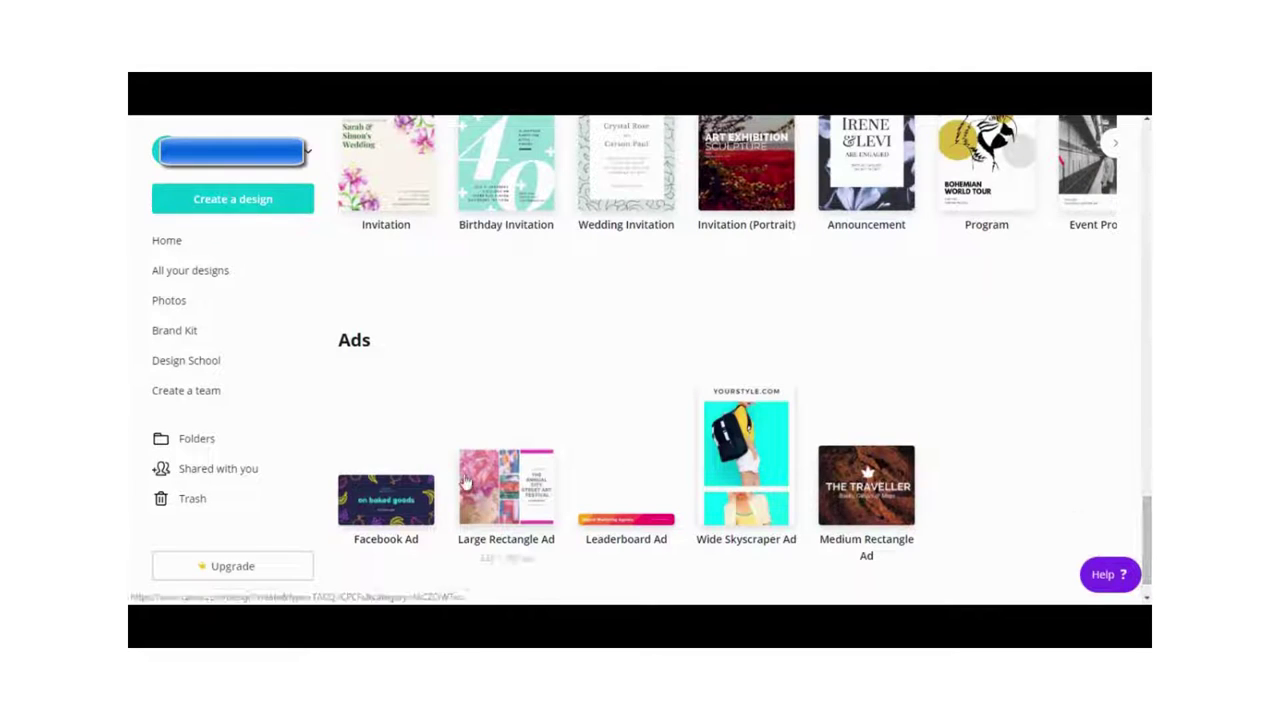
{"action": "left_click", "coordinate": [870, 503]}
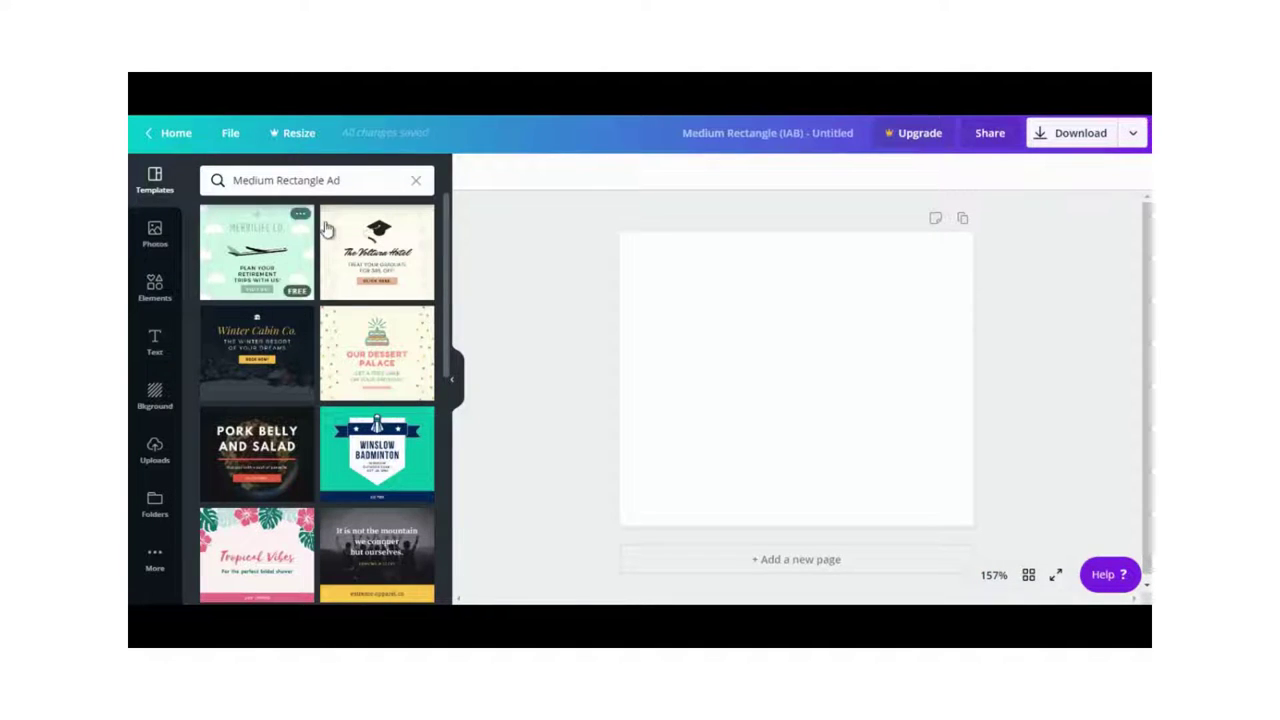
{"action": "left_click", "coordinate": [257, 280]}
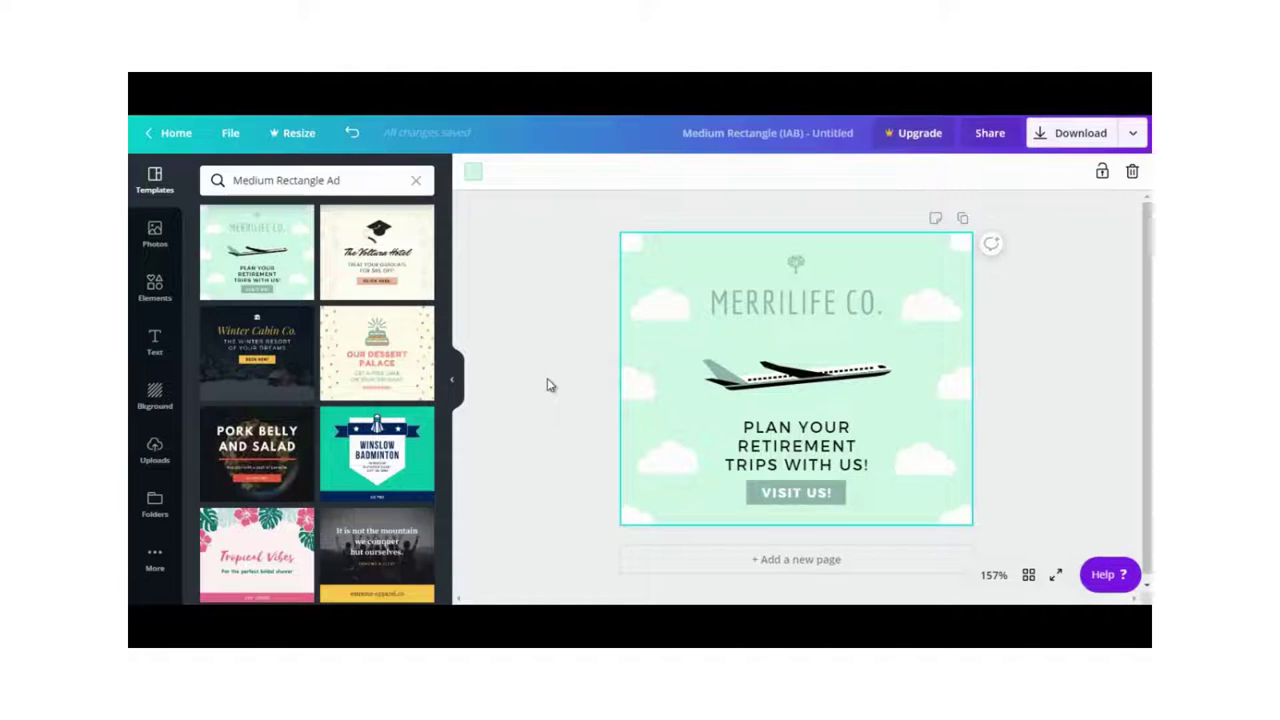
- Replace the word MERRILIFE in the ad's company name with DEMO
{"action": "left_click", "coordinate": [818, 331]}
{"action": "left_click", "coordinate": [785, 310]}
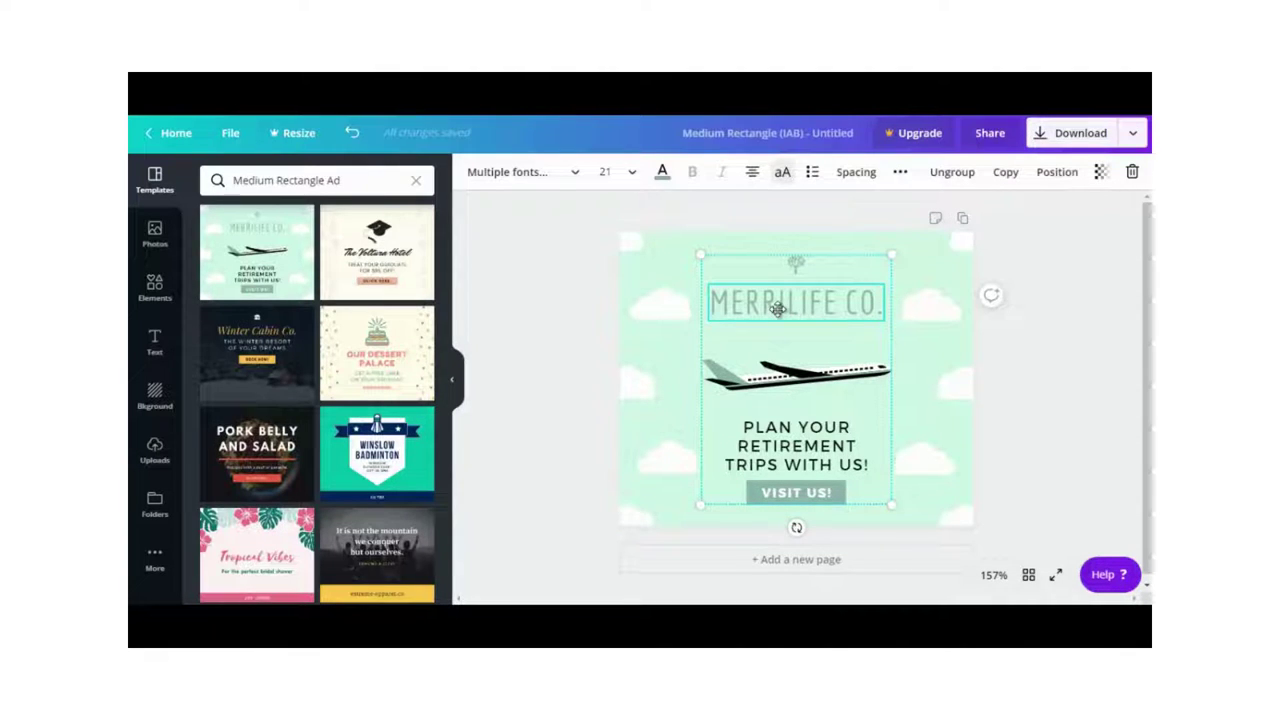
{"action": "double_click", "coordinate": [778, 309]}
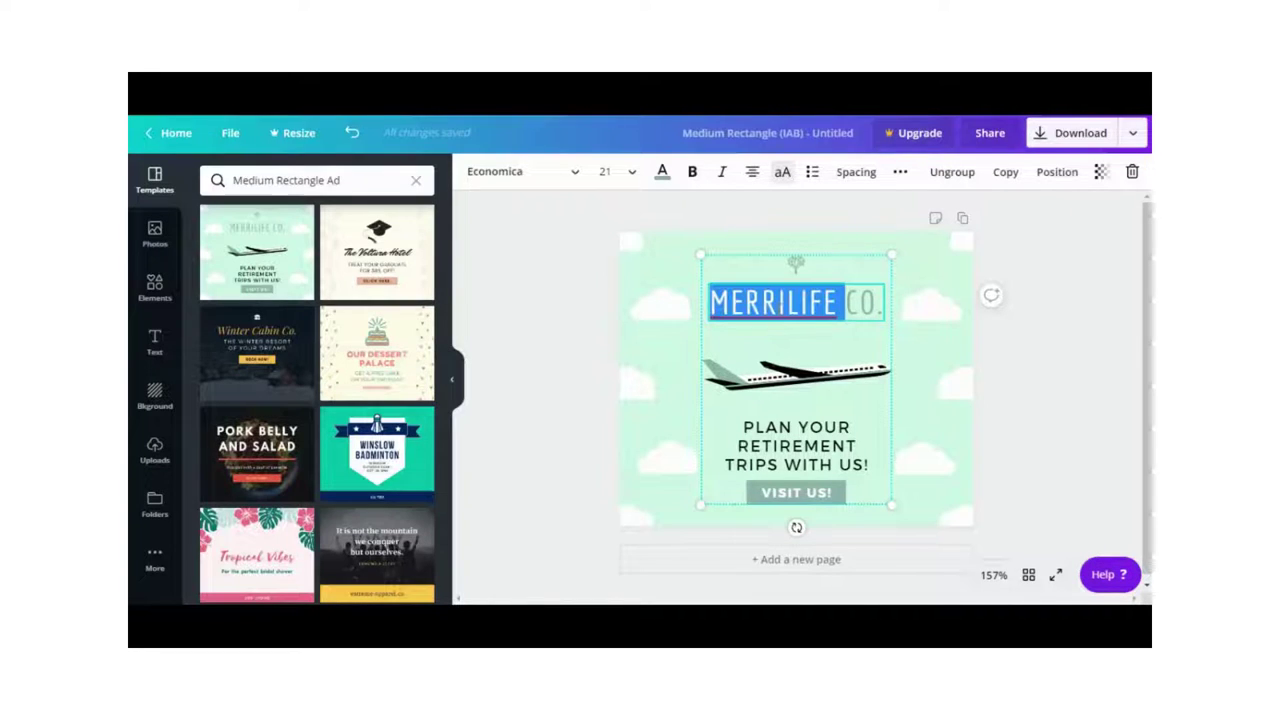
{"action": "type", "text": "DEMO"}
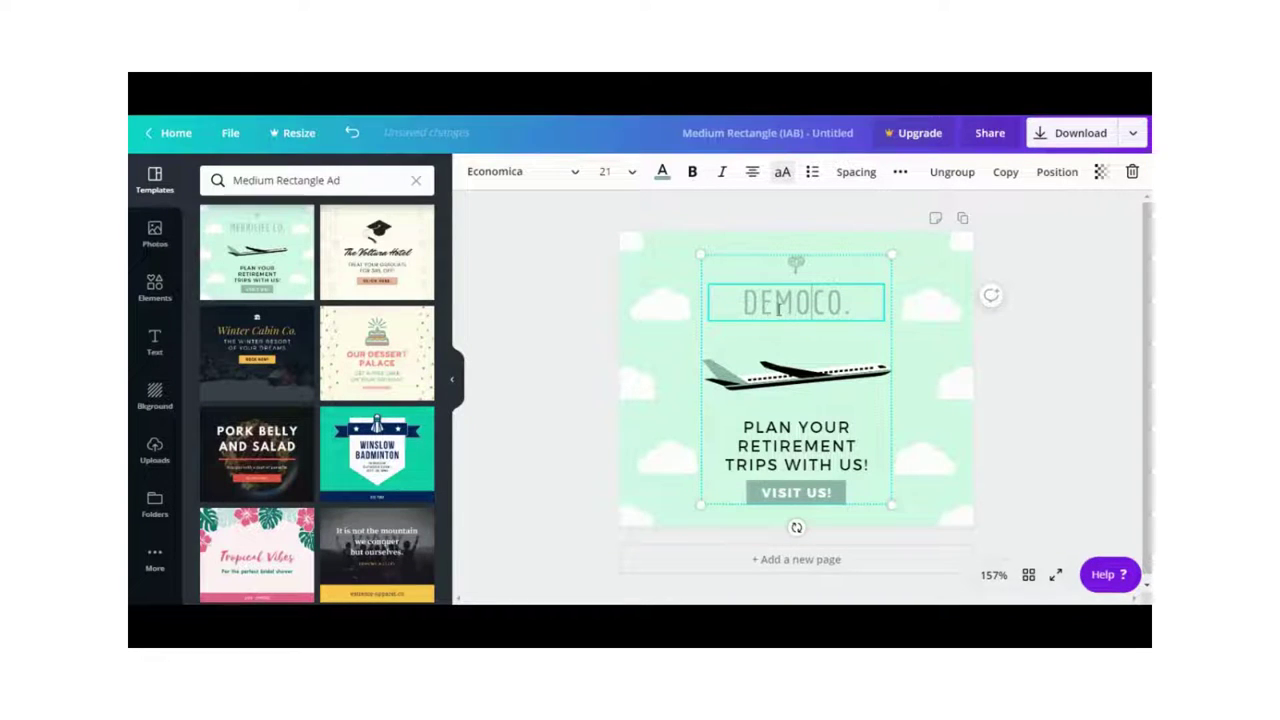
- Set the company name's font size to 14 and its text color to the default red
{"action": "left_click", "coordinate": [630, 174]}
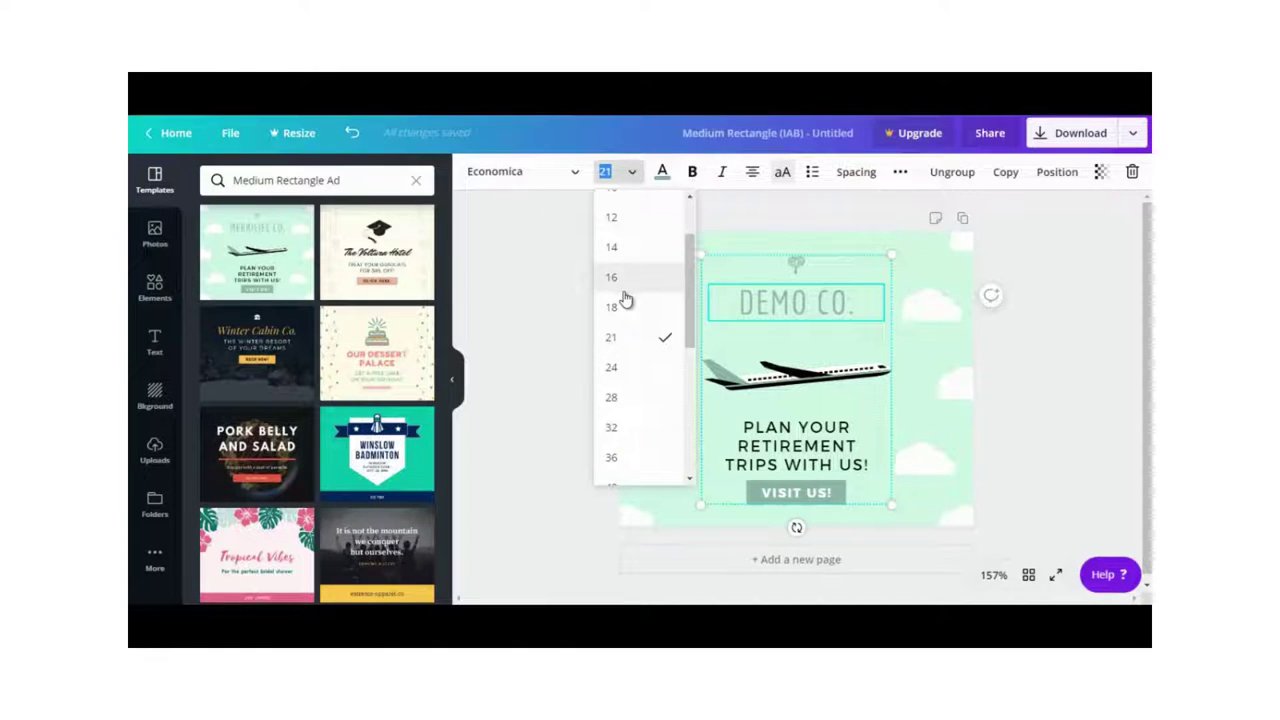
{"action": "left_click", "coordinate": [624, 249]}
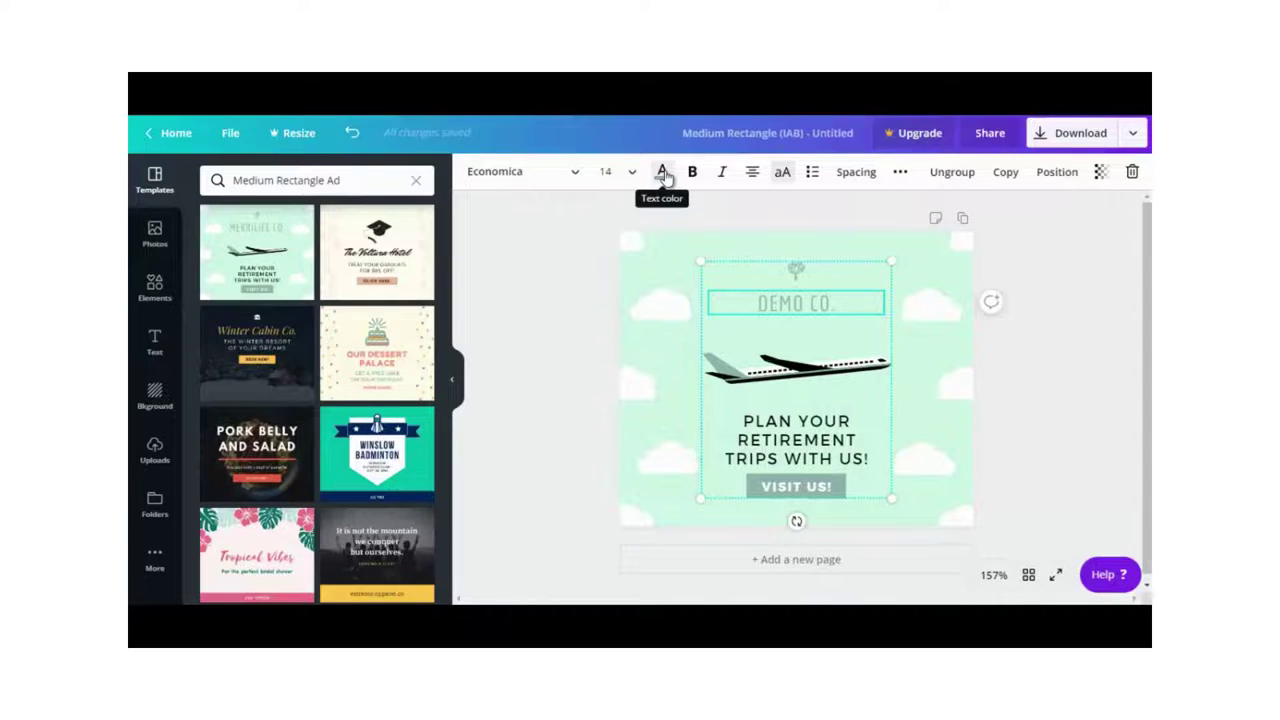
{"action": "left_click", "coordinate": [663, 173]}
{"action": "left_click", "coordinate": [215, 409]}
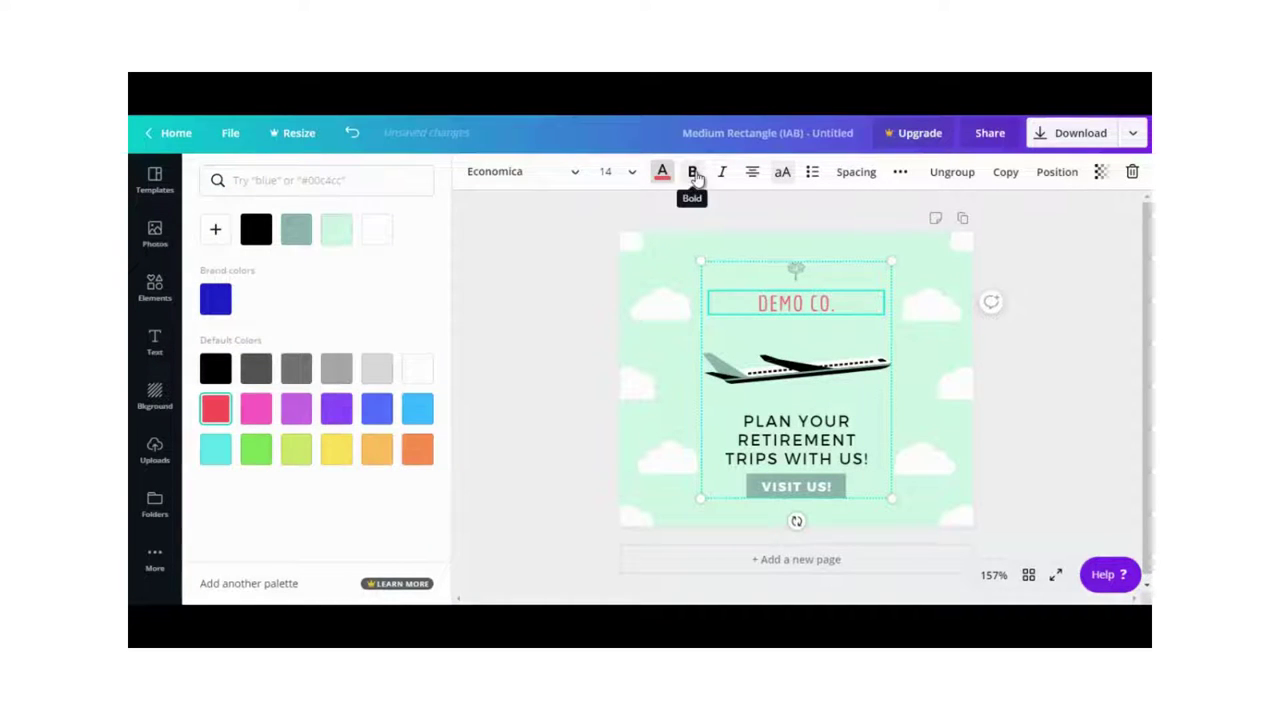
- Shift the grouped logo, texts and airplane slightly down and to the left on the ad
{"action": "left_click", "coordinate": [677, 338]}
{"action": "left_click", "coordinate": [742, 305]}
{"action": "left_click_drag", "start_coordinate": [742, 305], "coordinate": [739, 307]}
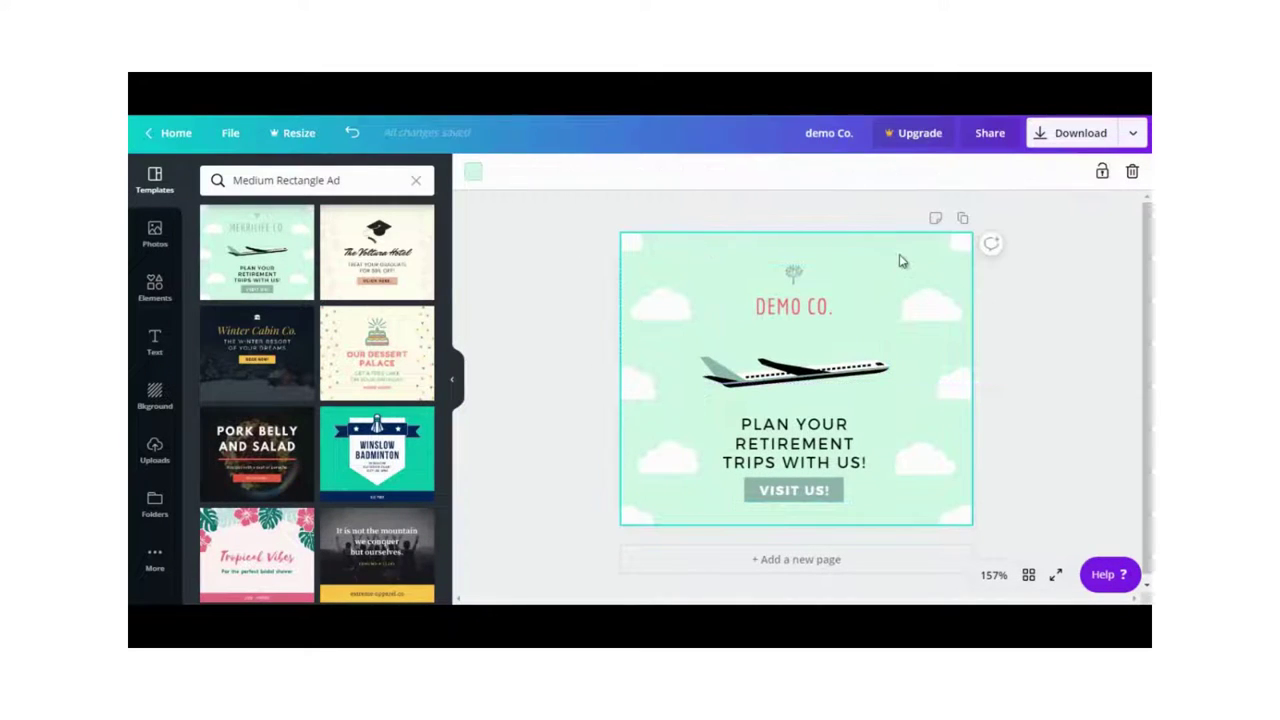
- Delete the white cloud to the right of the company name
{"action": "left_click", "coordinate": [915, 302]}
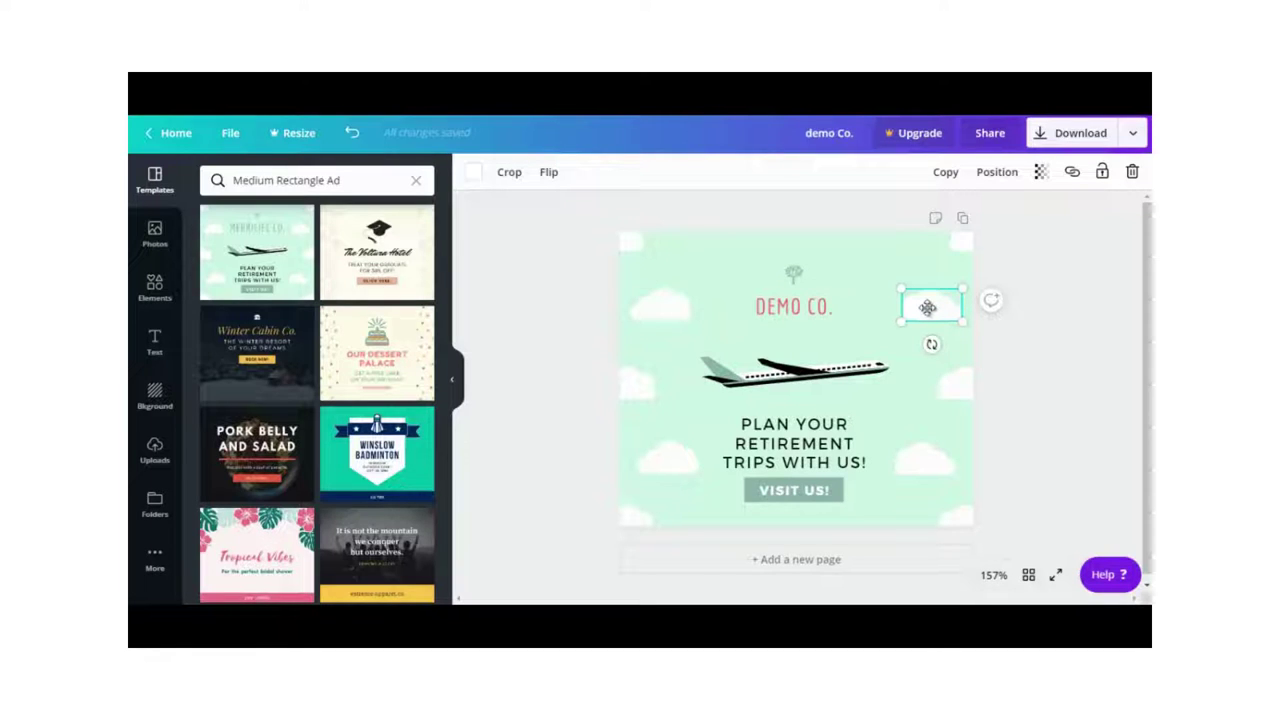
{"action": "left_click", "coordinate": [1132, 172]}
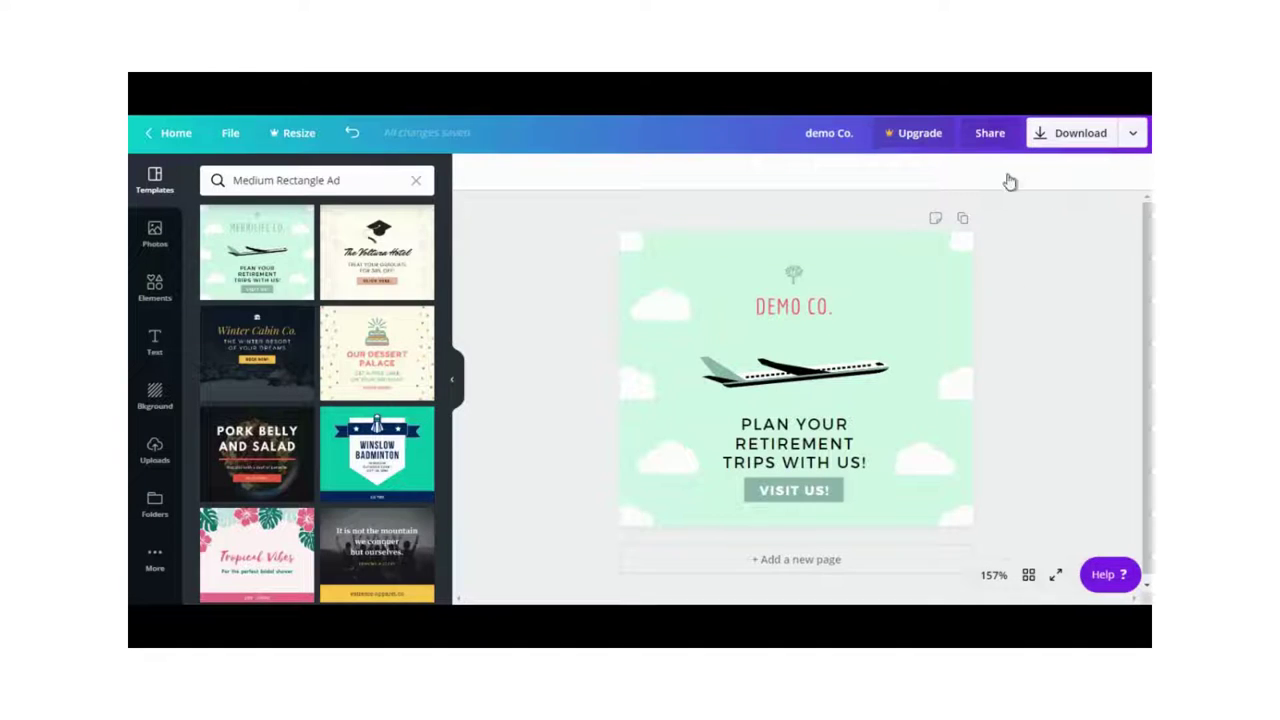
- Try a vertical flip on the airplane, reverse it, and flip the airplane horizontally instead
{"action": "left_click", "coordinate": [785, 378]}
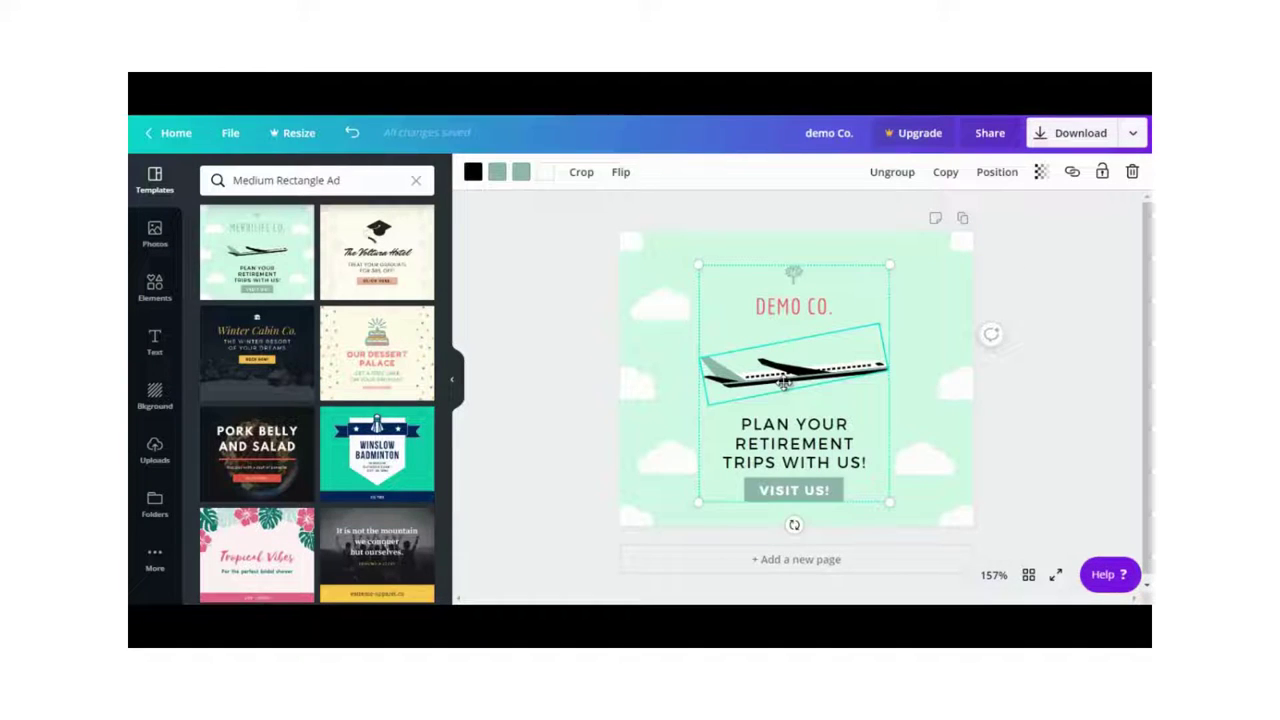
{"action": "left_click", "coordinate": [620, 174]}
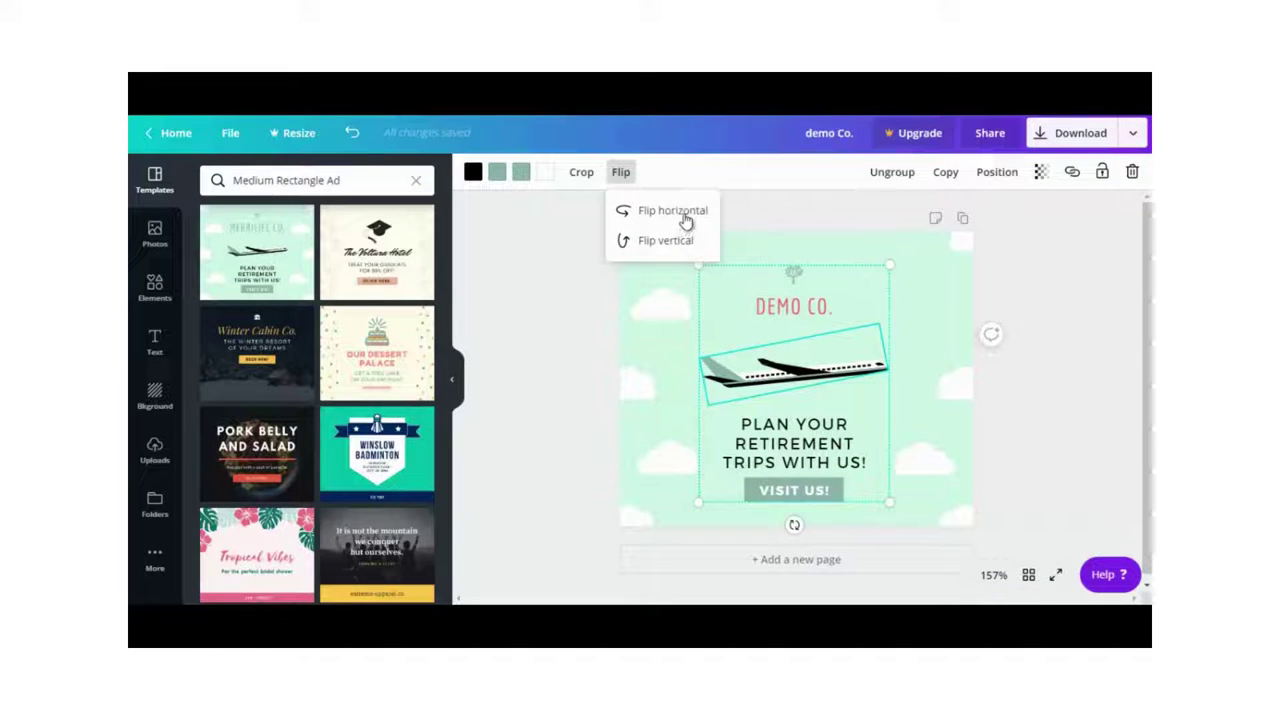
{"action": "left_click", "coordinate": [679, 252]}
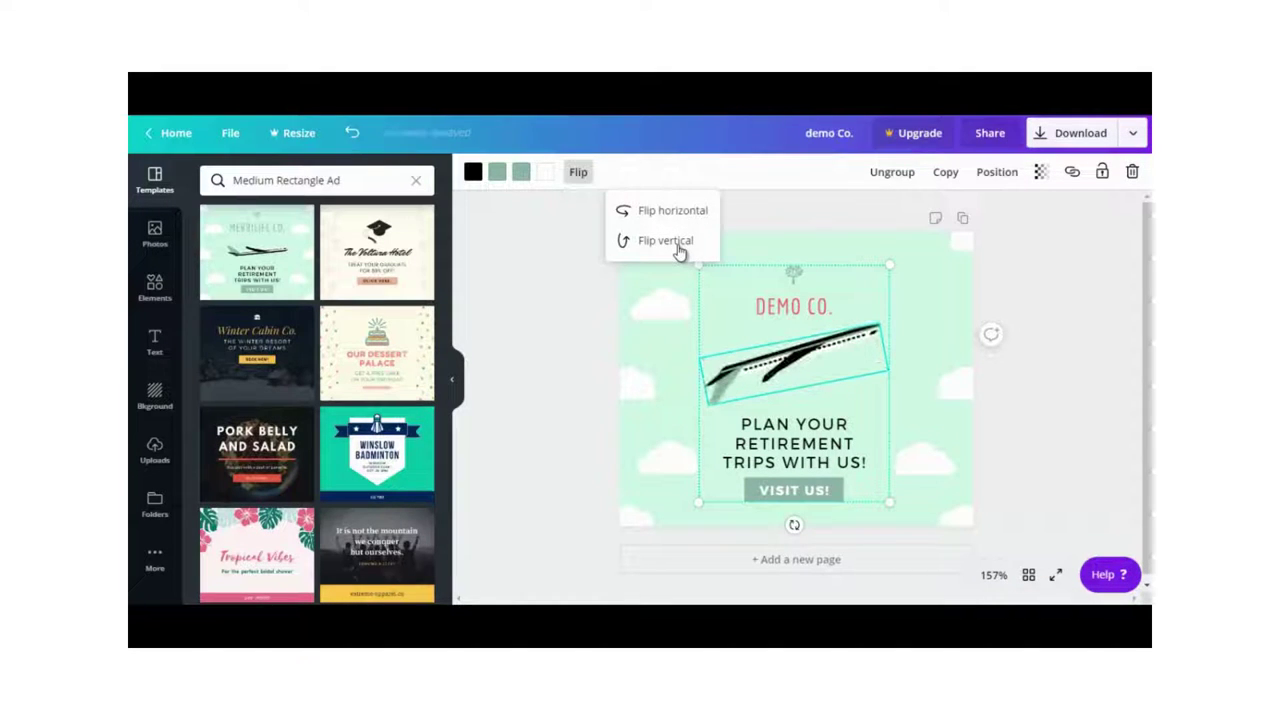
{"action": "left_click", "coordinate": [679, 246]}
{"action": "left_click", "coordinate": [680, 216]}
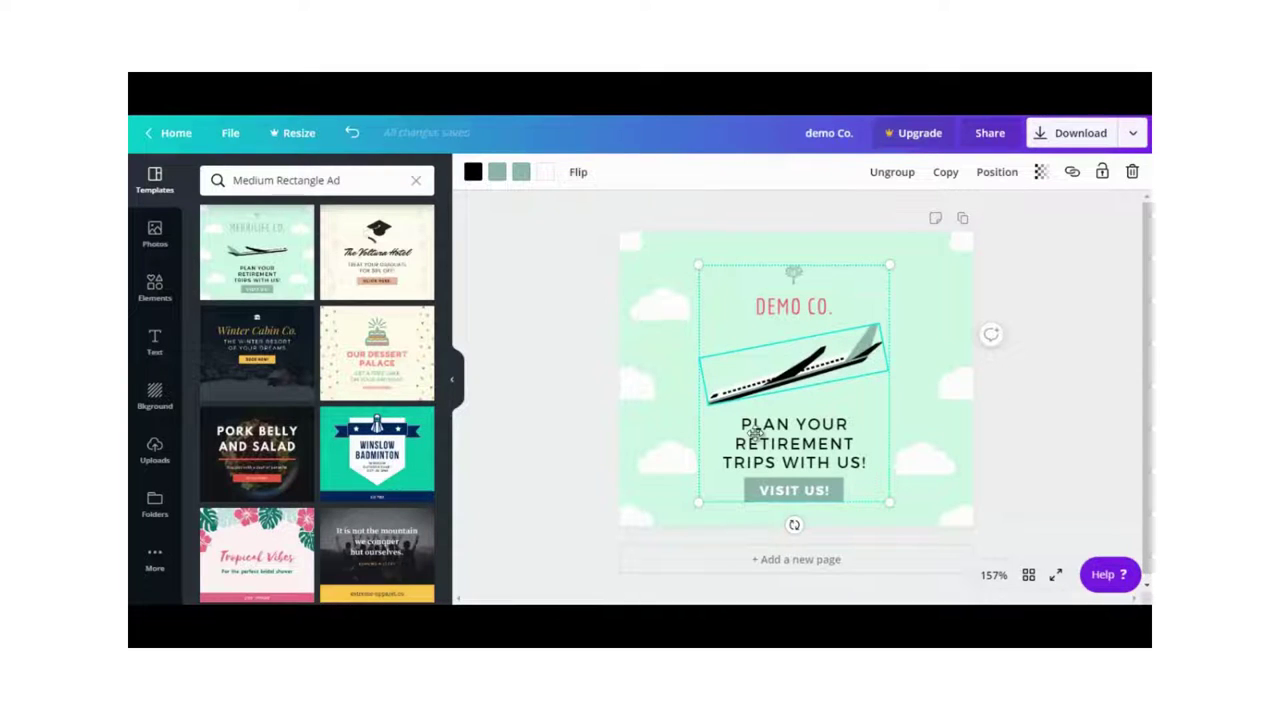
{"action": "left_click", "coordinate": [781, 450]}
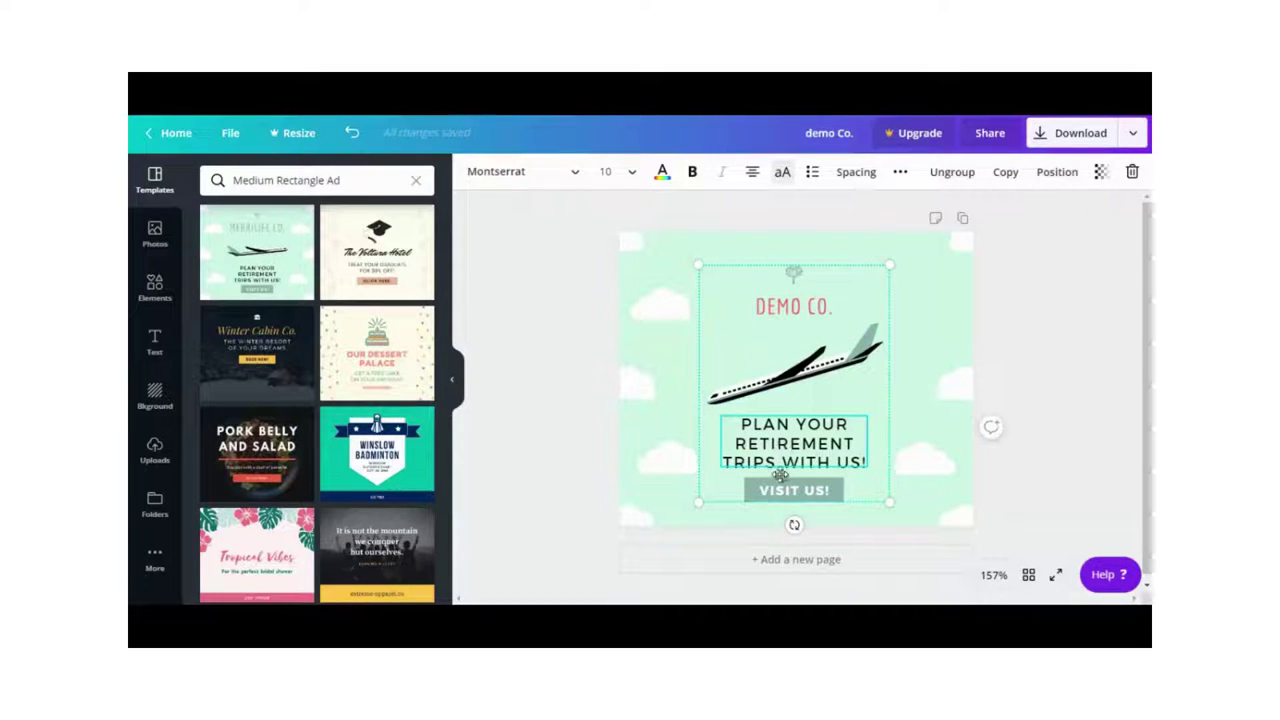
{"action": "left_click", "coordinate": [781, 490]}
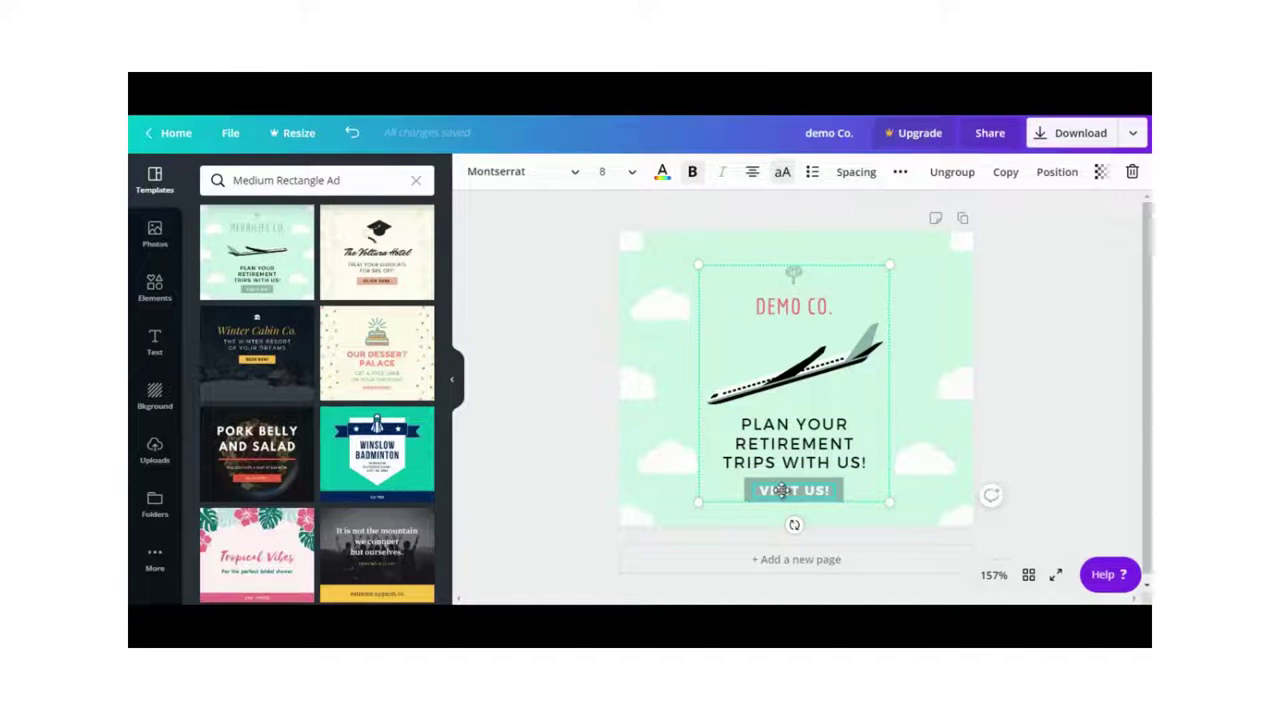
- Add the recently used pineapple beach photo and shrink it to a small picture just right of the retirement slogan
{"action": "left_click", "coordinate": [155, 238]}
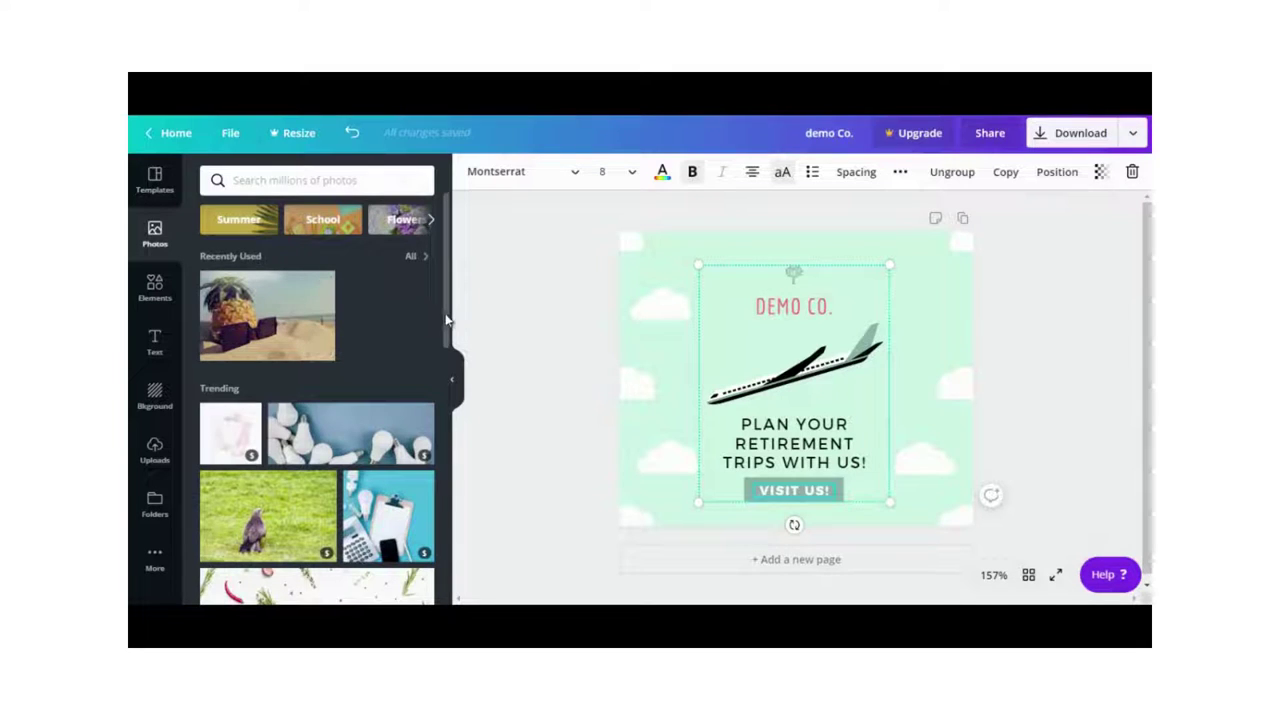
{"action": "left_click_drag", "start_coordinate": [448, 323], "coordinate": [424, 278]}
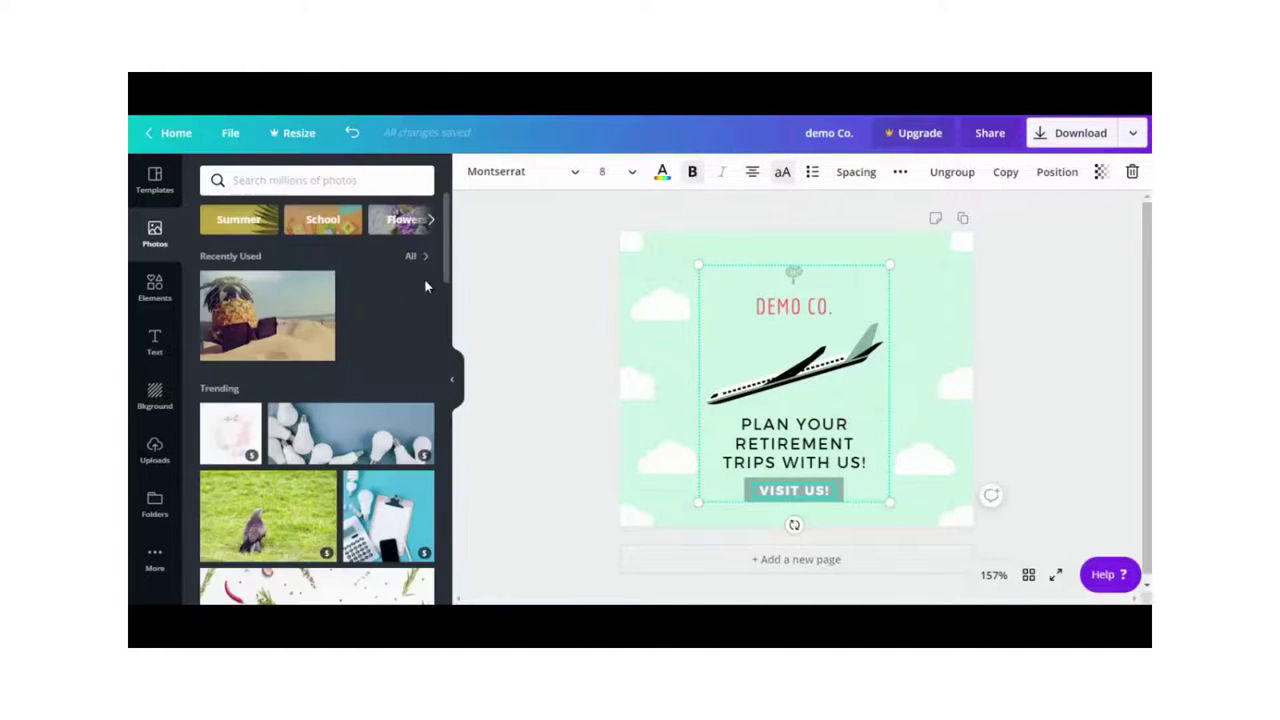
{"action": "left_click", "coordinate": [250, 320]}
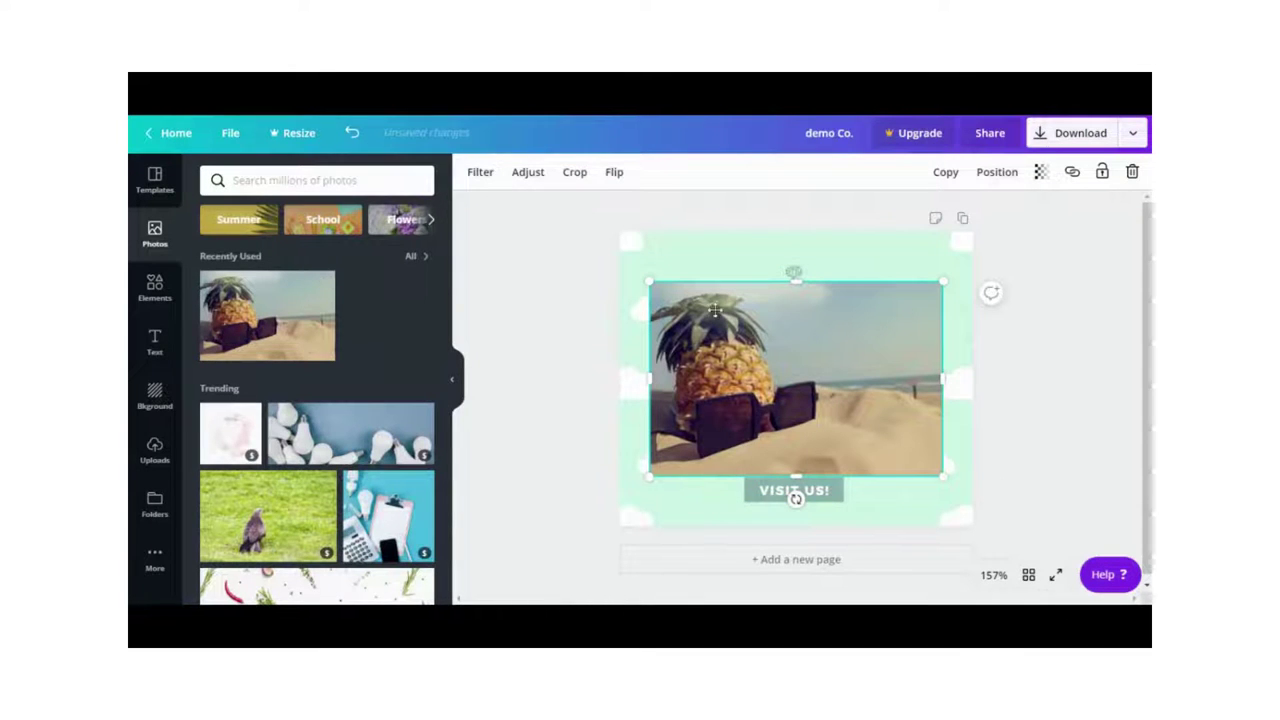
{"action": "left_click_drag", "start_coordinate": [649, 282], "coordinate": [866, 425]}
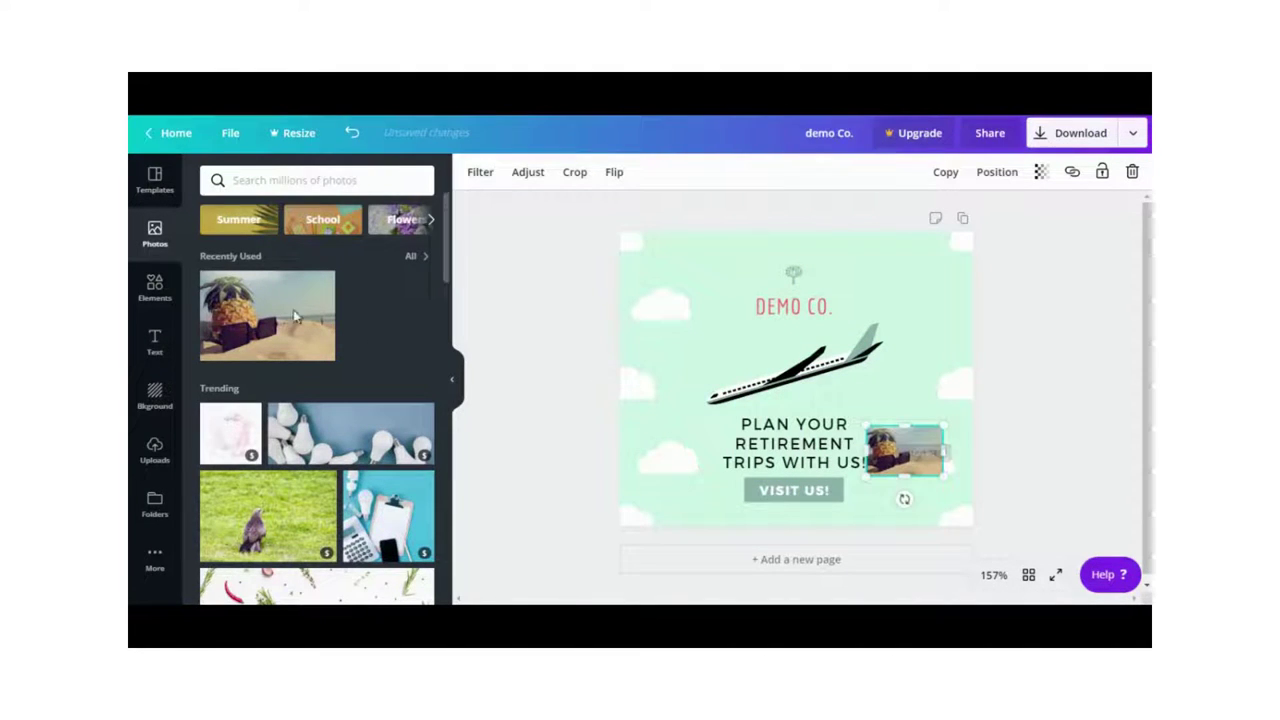
- Add the recently used heartbeat heart icon to the ad and delete it again
{"action": "left_click", "coordinate": [155, 298]}
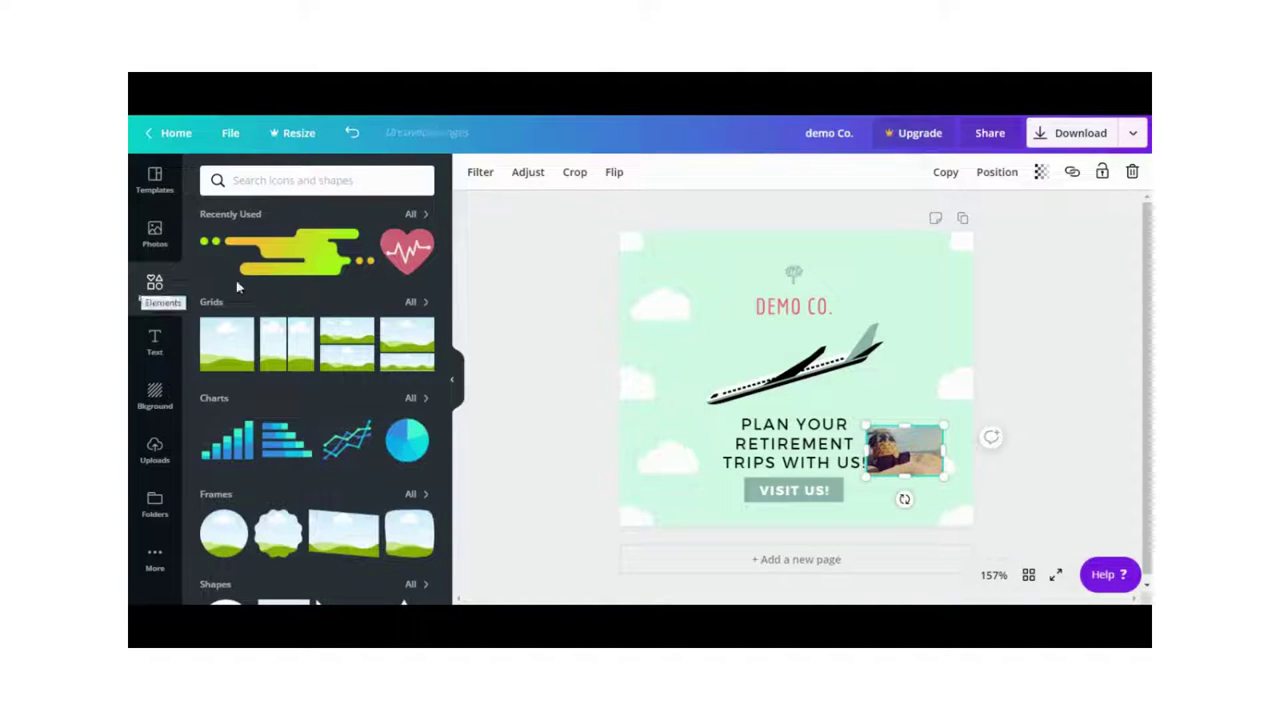
{"action": "left_click", "coordinate": [414, 252]}
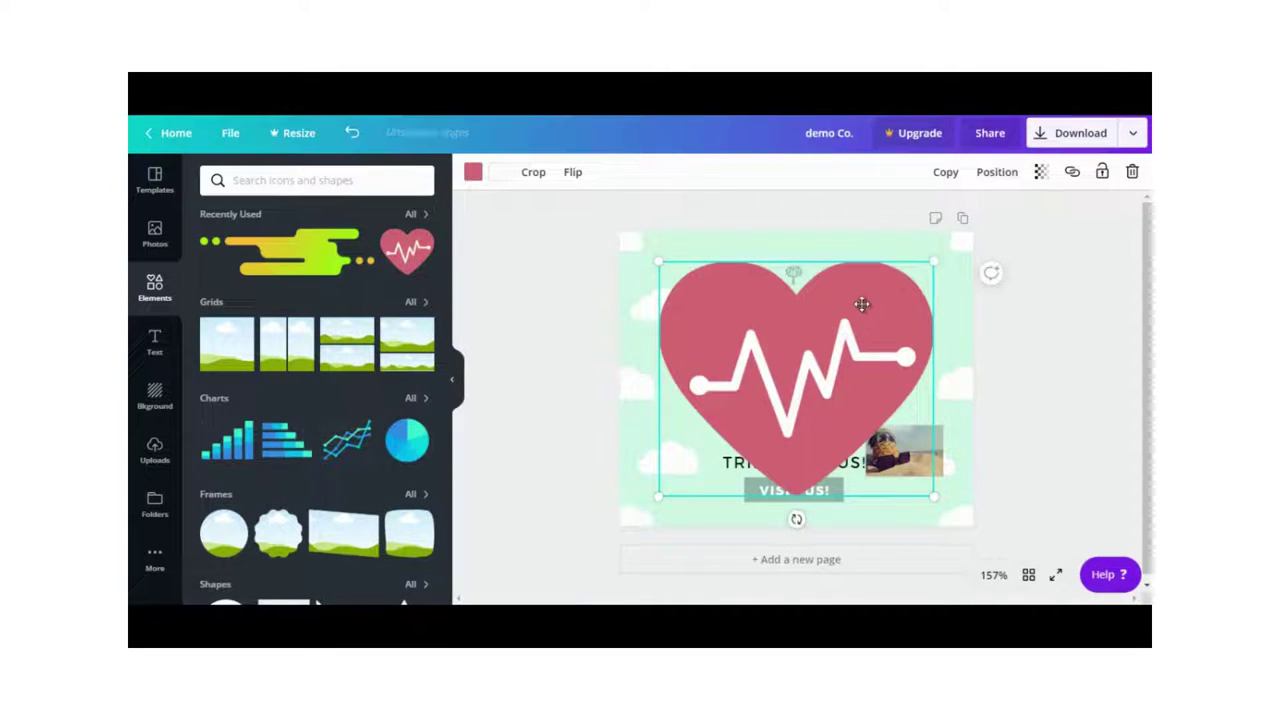
{"action": "left_click", "coordinate": [1133, 173]}
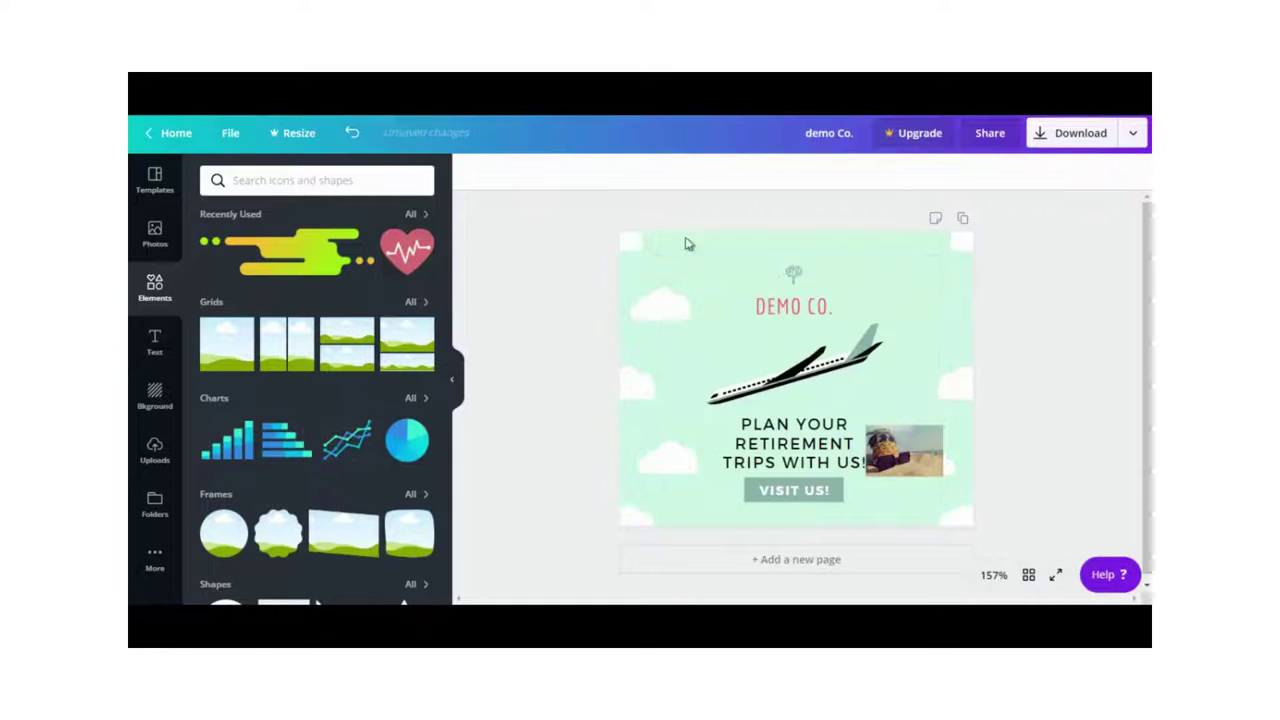
- Add a solid line element and move it down over the top of the retirement slogan
{"action": "scroll", "coordinate": [444, 320], "scroll_direction": "down", "scroll_amount": 5}
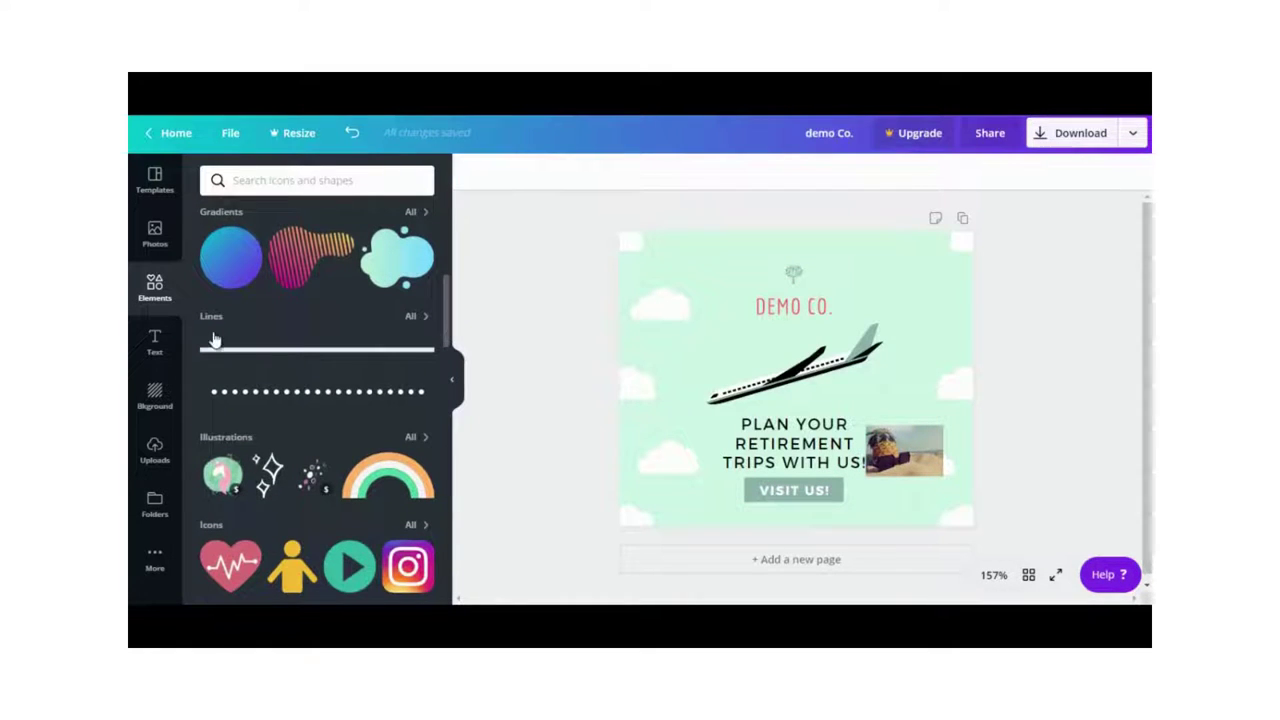
{"action": "left_click", "coordinate": [228, 357]}
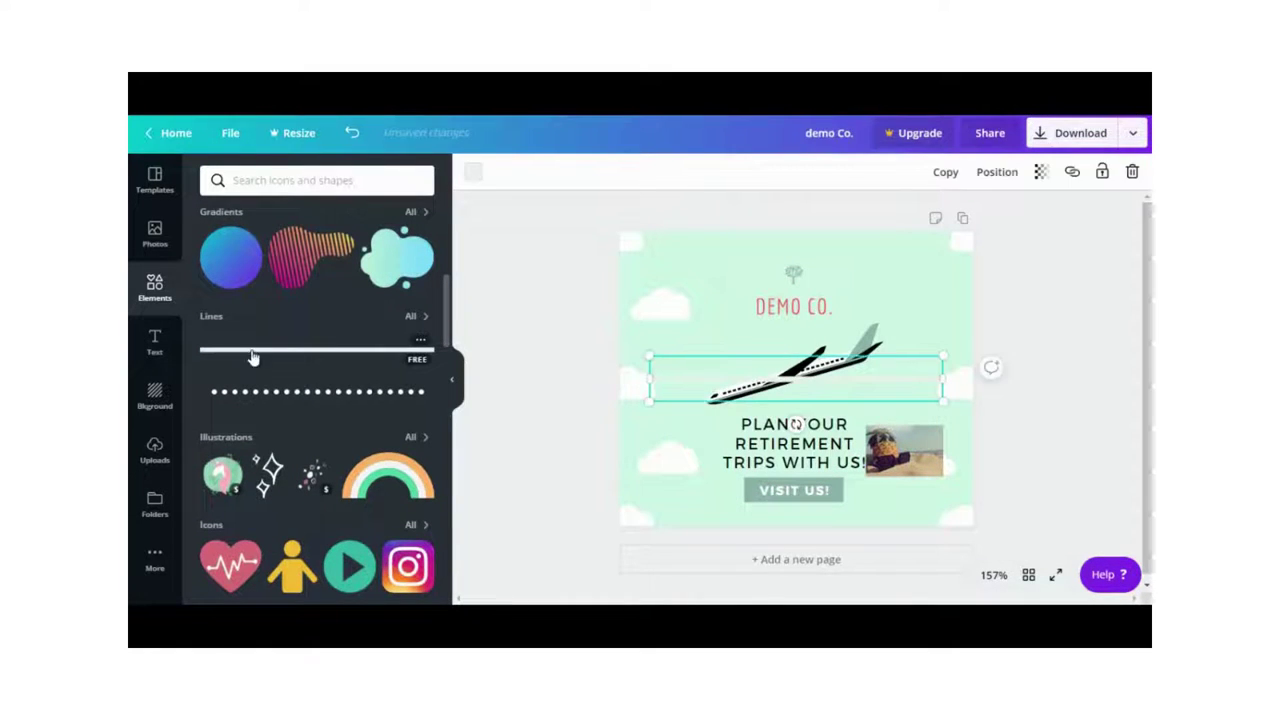
{"action": "left_click_drag", "start_coordinate": [773, 381], "coordinate": [766, 446]}
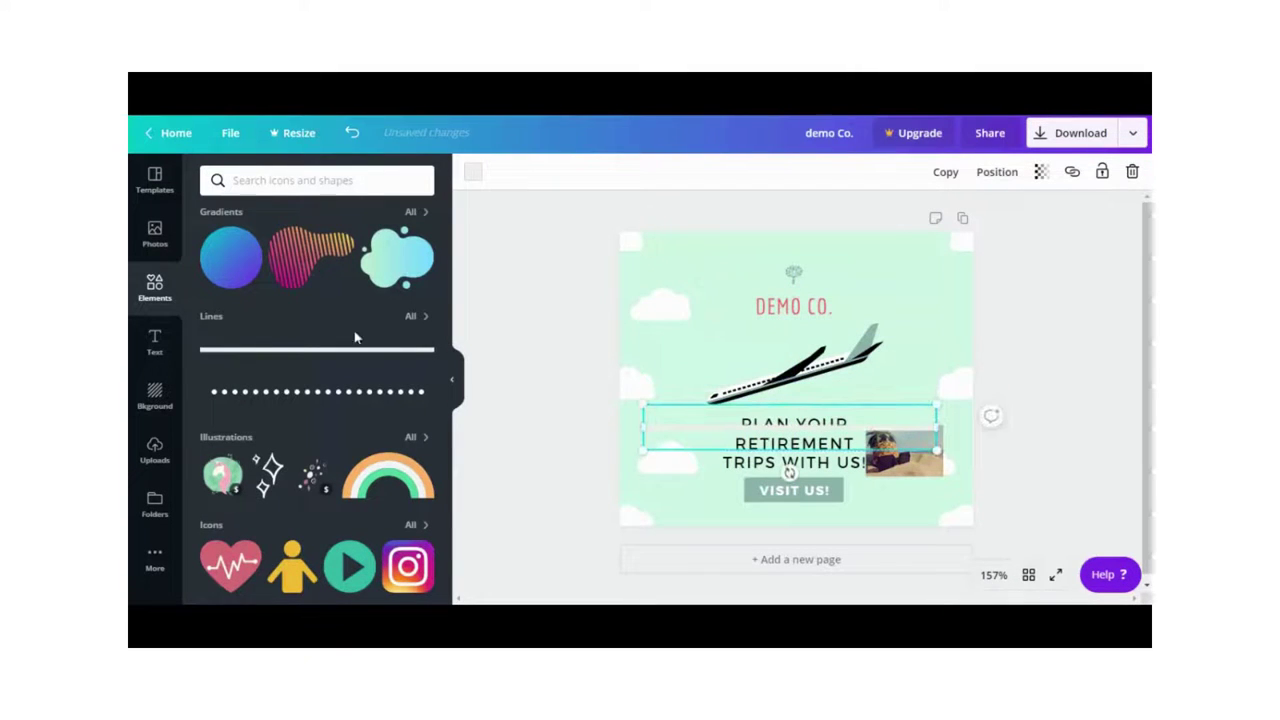
- Add a heading to the ad with the text "demo"
{"action": "left_click", "coordinate": [155, 345]}
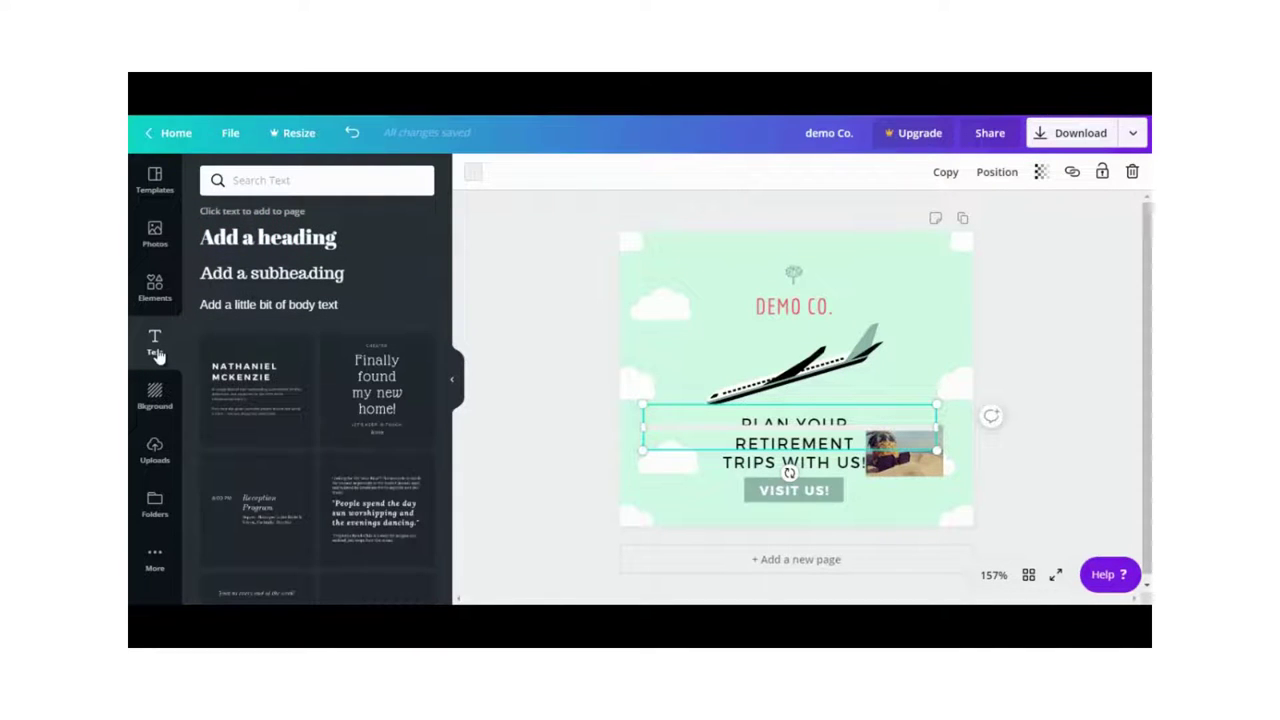
{"action": "left_click", "coordinate": [296, 242]}
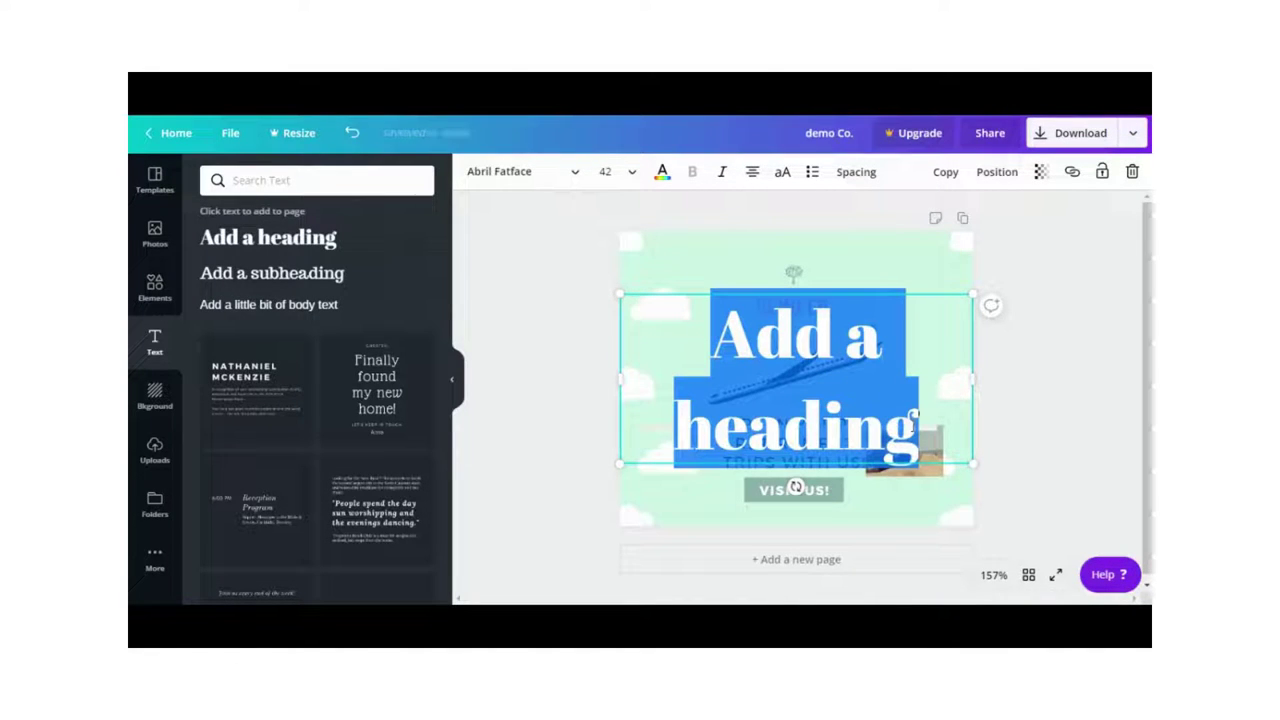
{"action": "type", "text": "demo"}
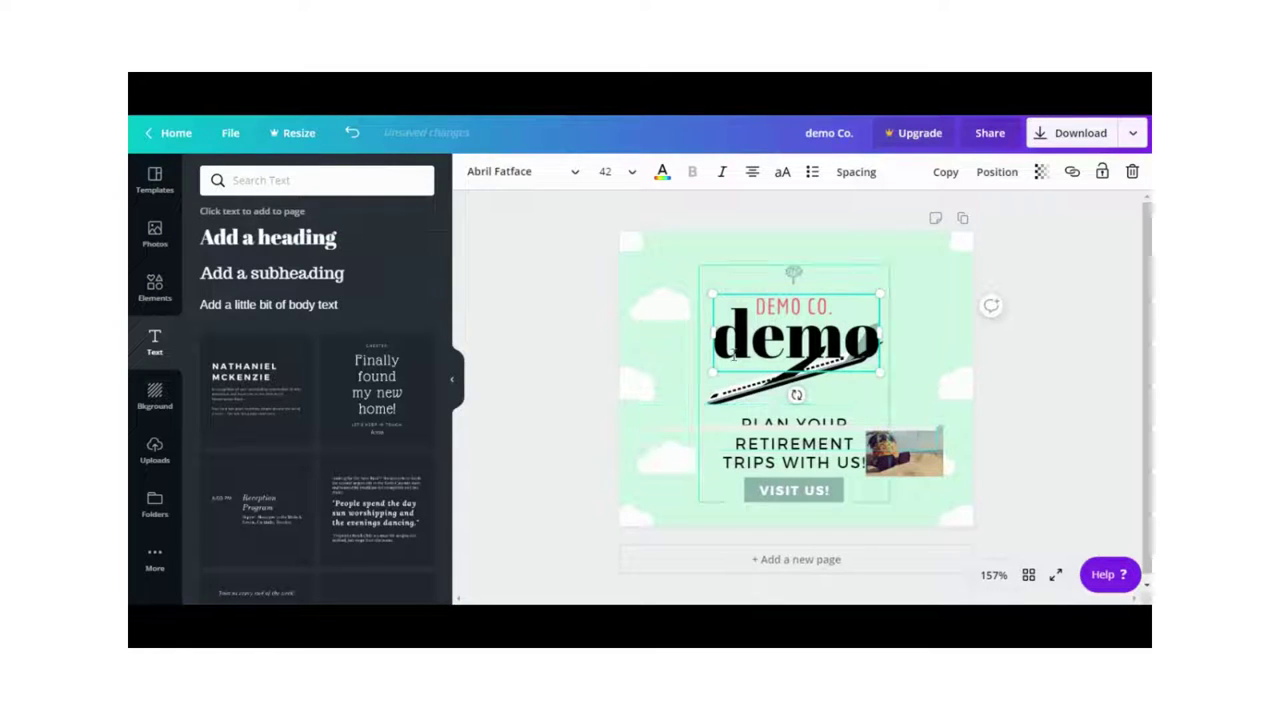
{"action": "left_click", "coordinate": [672, 353]}
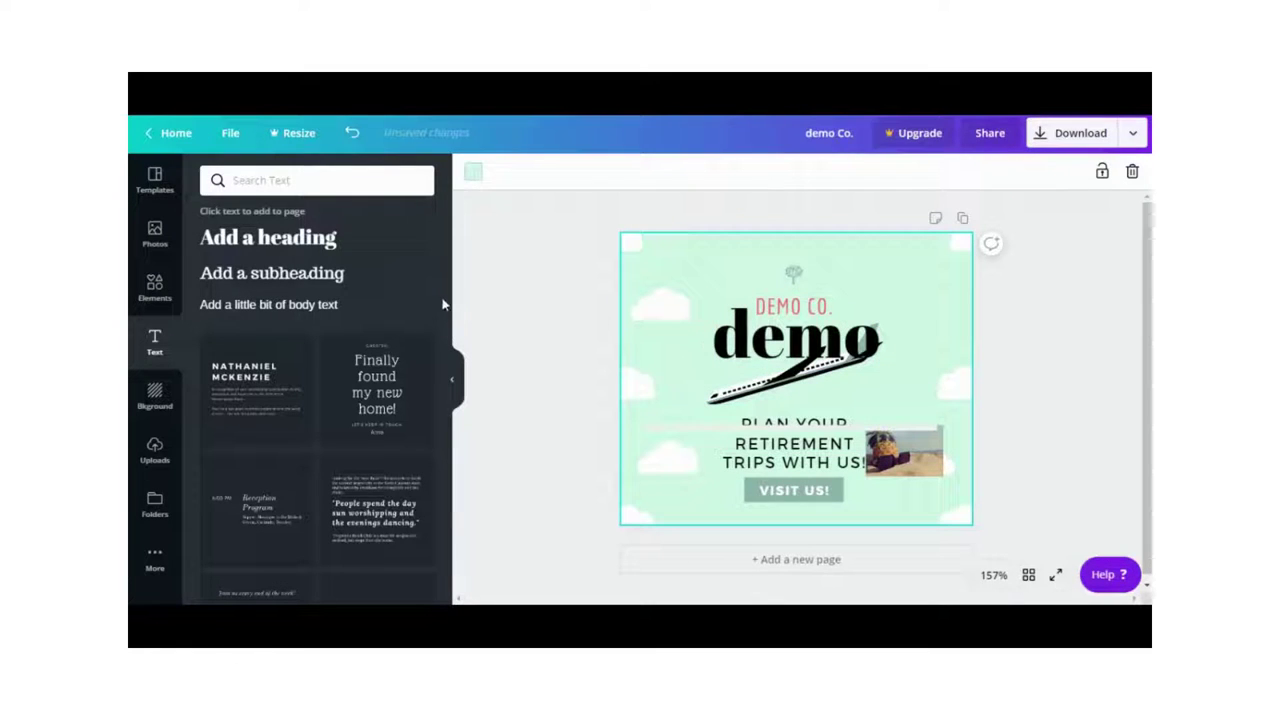
- Add the "Finally found my new home!" text combination to the ad and delete only its large headline element
{"action": "left_click", "coordinate": [383, 395]}
{"action": "scroll", "coordinate": [447, 358], "scroll_direction": "down", "scroll_amount": 1}
{"action": "left_click", "coordinate": [820, 333]}
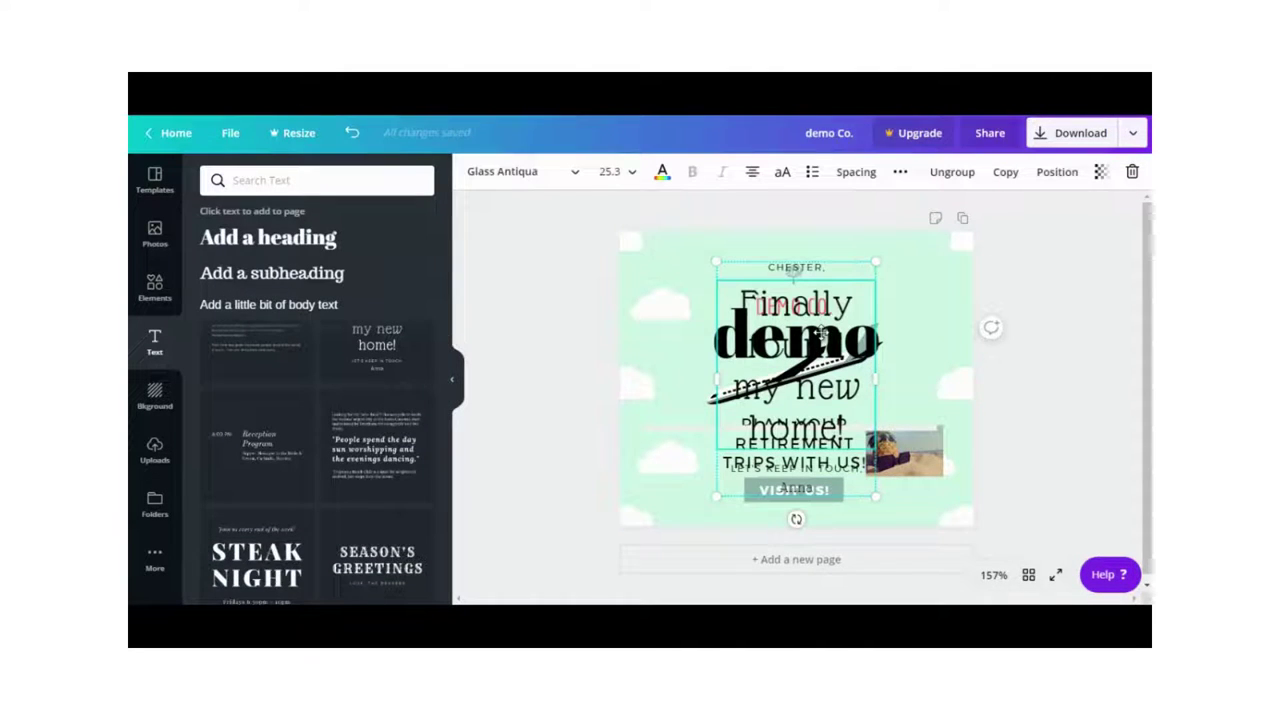
{"action": "left_click", "coordinate": [1135, 173]}
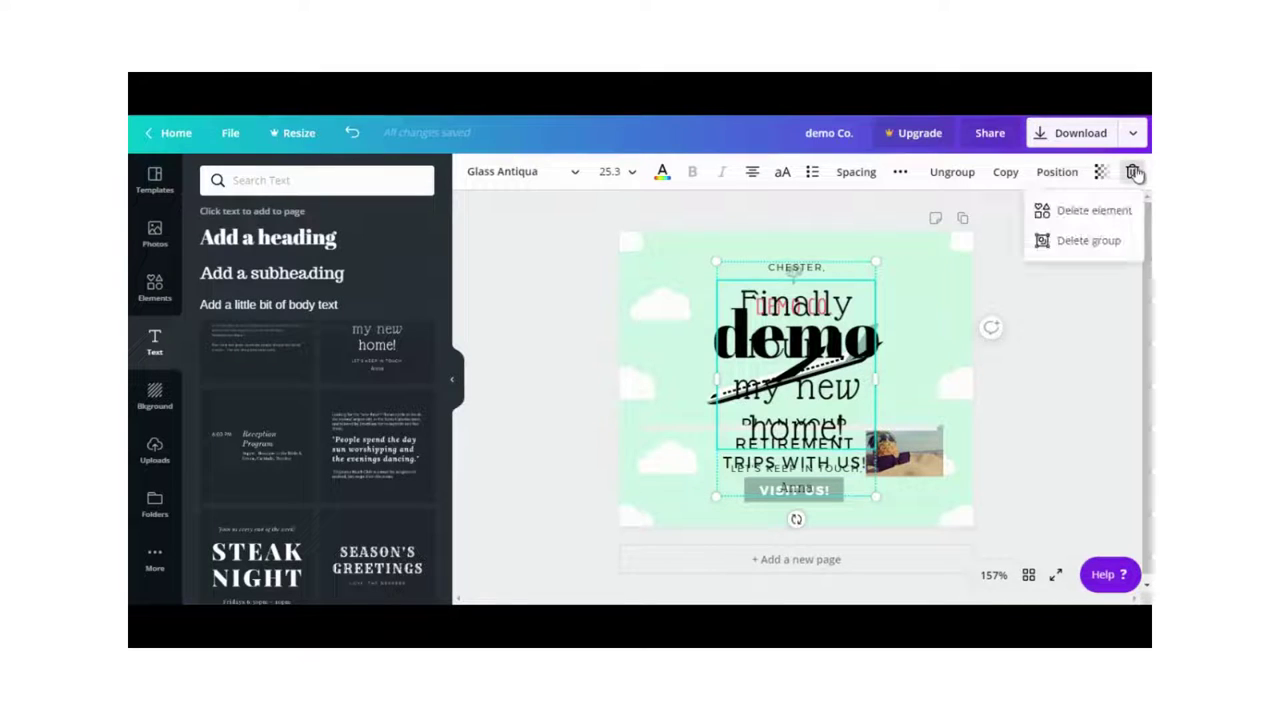
{"action": "left_click", "coordinate": [1092, 210]}
- Change the ad's background to the starry night sky photo with the dark hills
{"action": "left_click", "coordinate": [157, 404]}
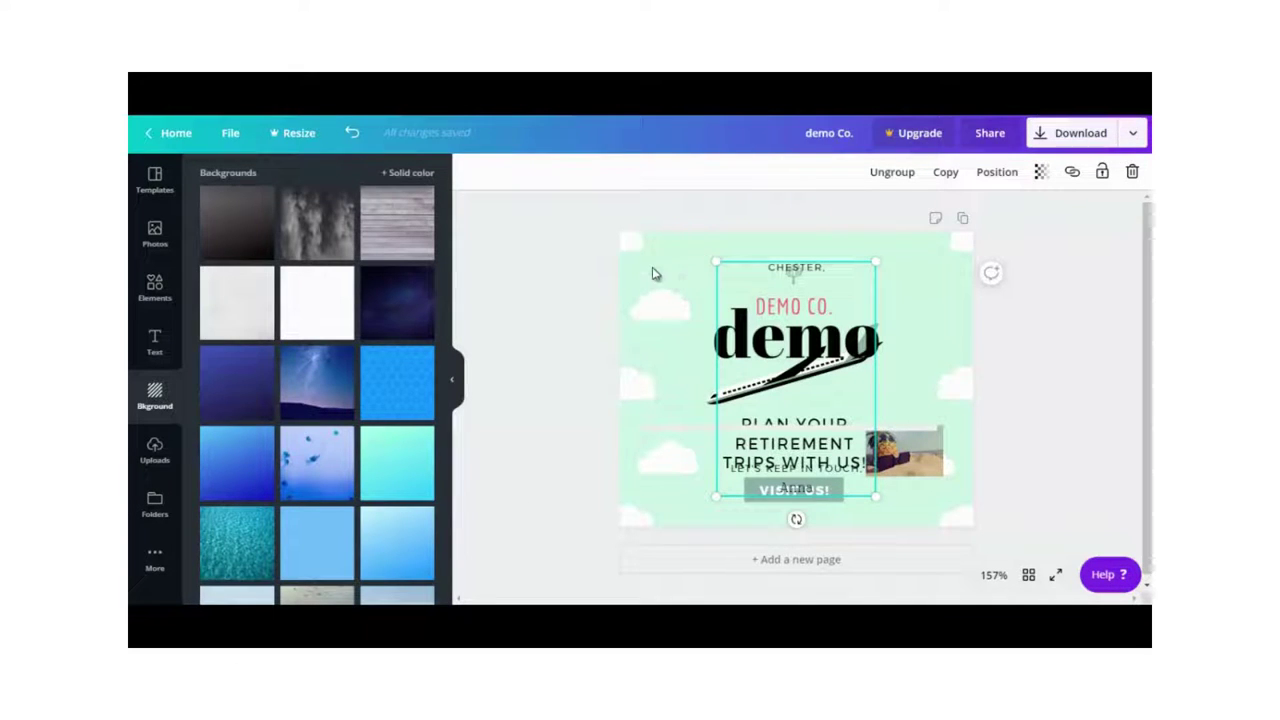
{"action": "left_click", "coordinate": [331, 377]}
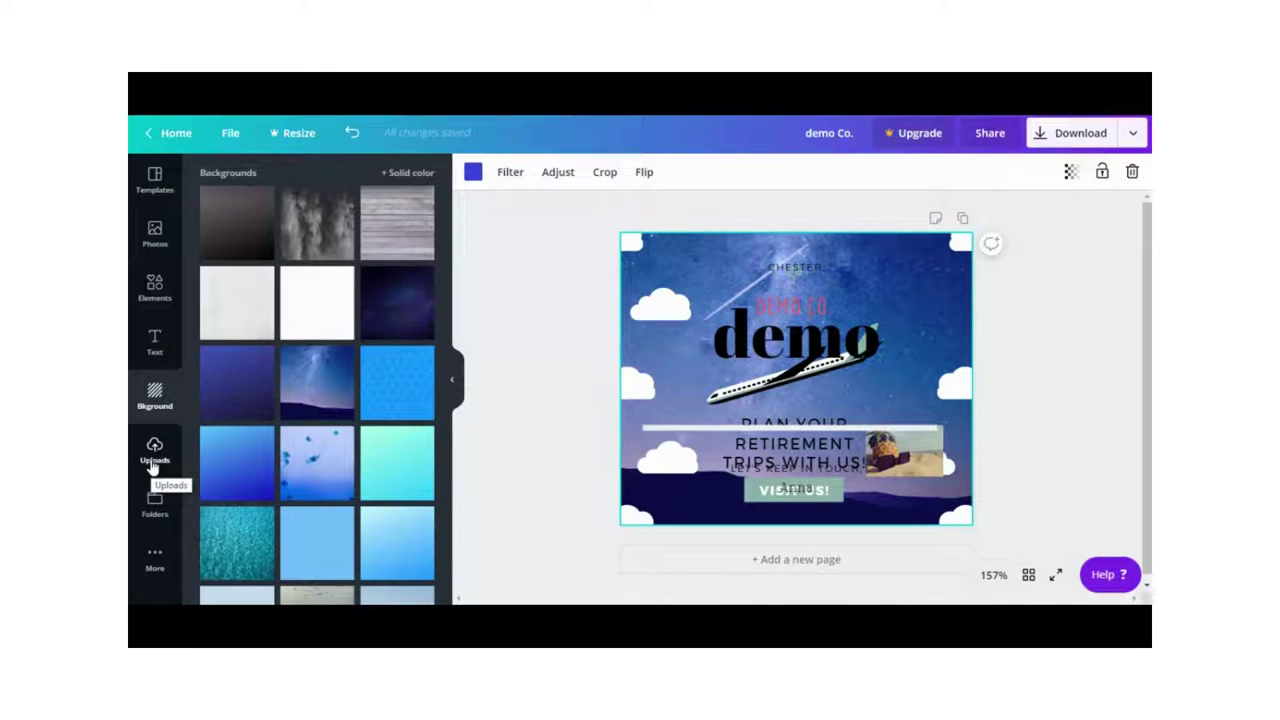
- Look through the folders and the additional apps, and open the GIPHY collection
{"action": "left_click", "coordinate": [155, 505]}
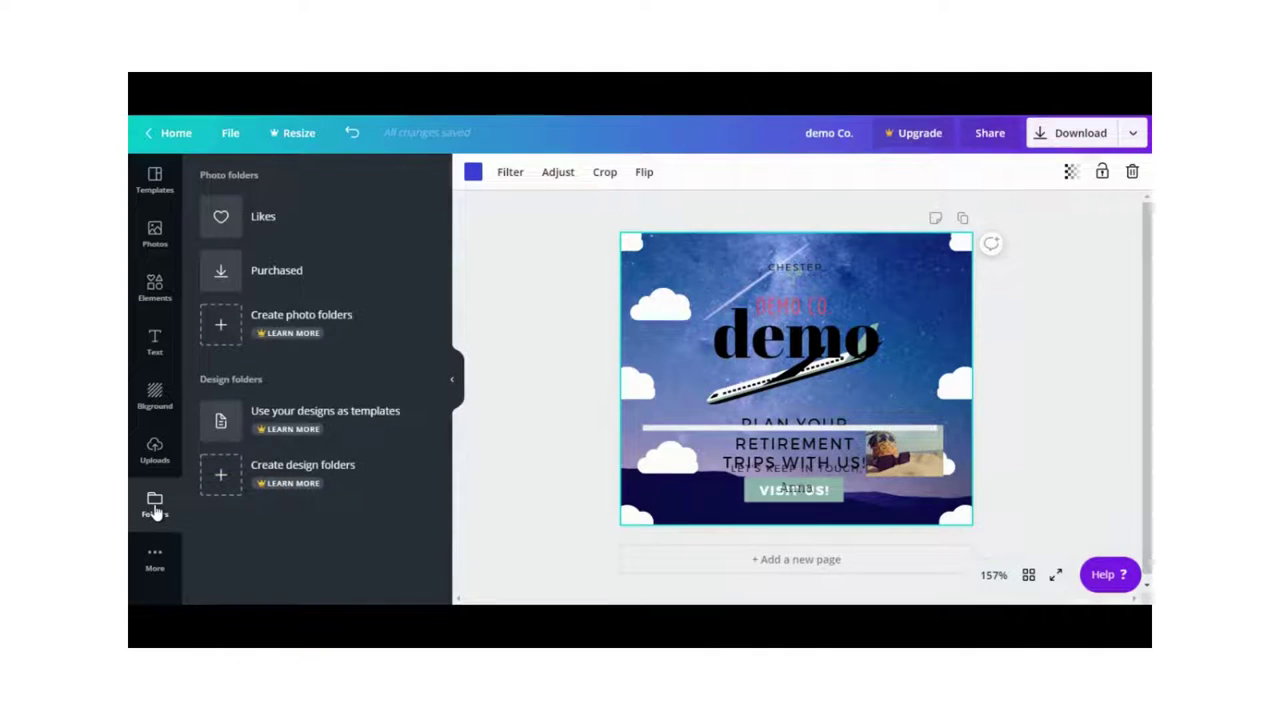
{"action": "left_click", "coordinate": [155, 568]}
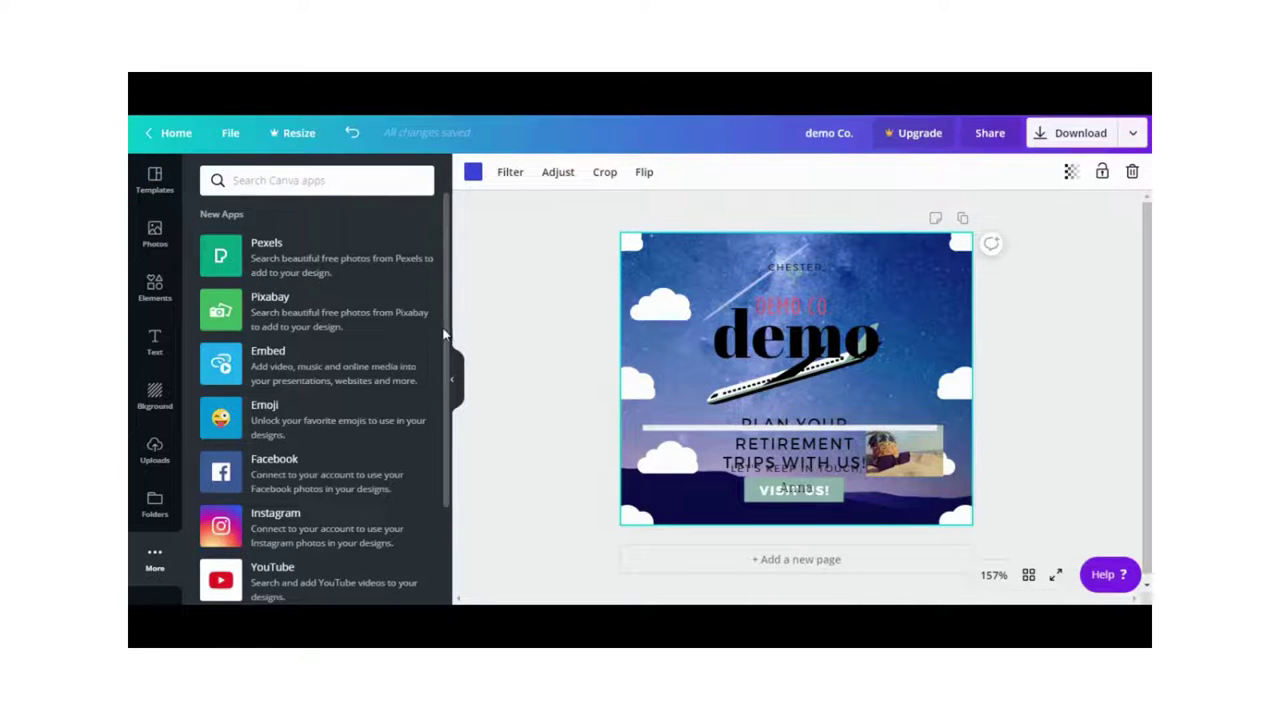
{"action": "scroll", "coordinate": [444, 334], "scroll_direction": "down", "scroll_amount": 1}
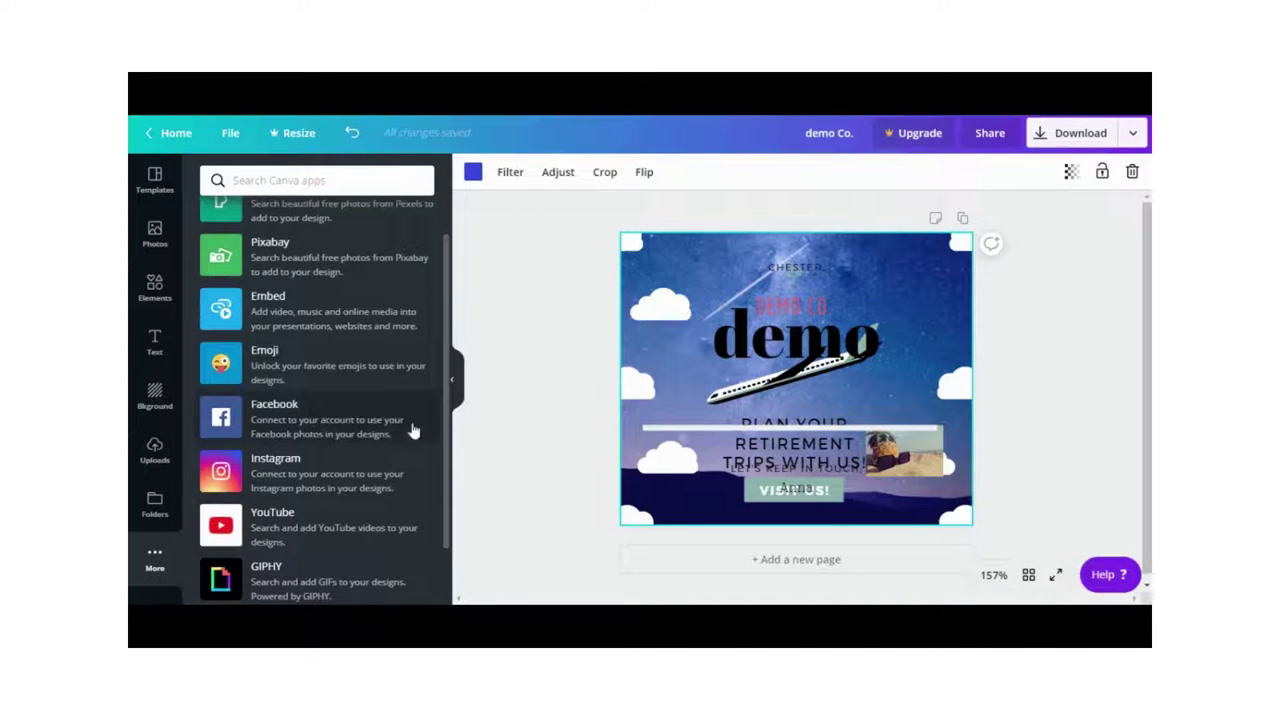
{"action": "left_click", "coordinate": [456, 415]}
{"action": "scroll", "coordinate": [430, 400], "scroll_direction": "down", "scroll_amount": 2}
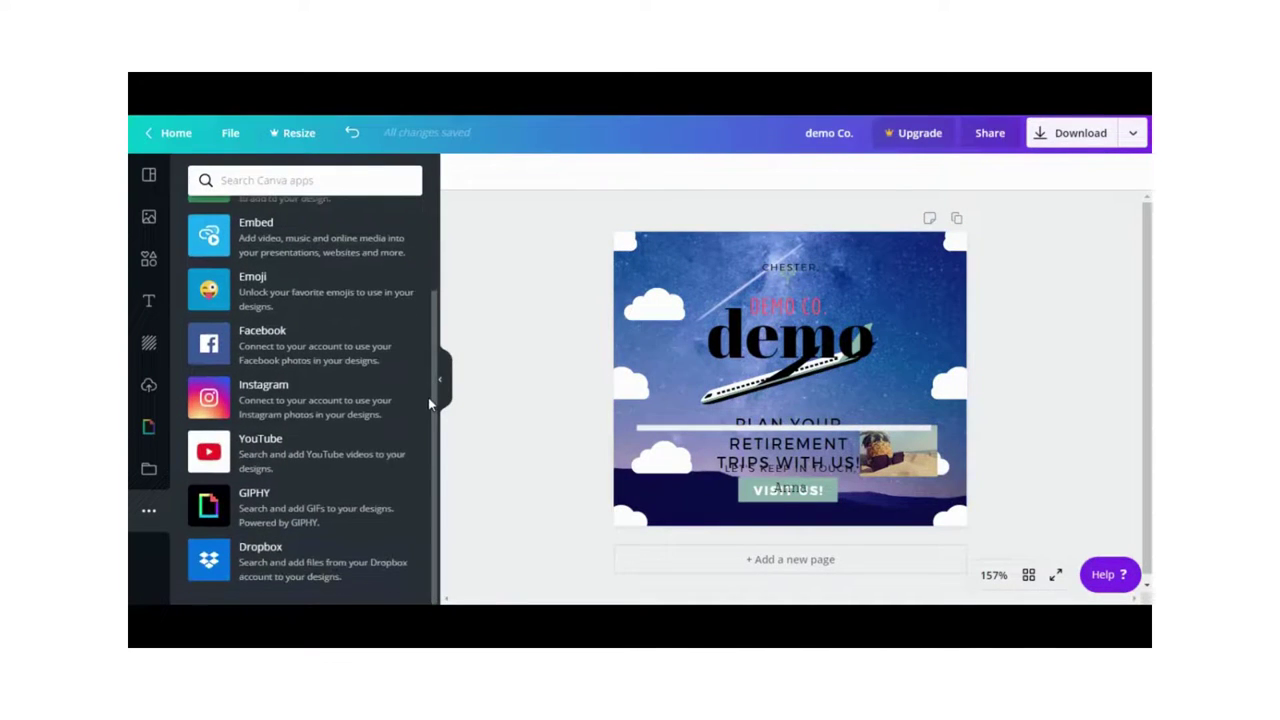
{"action": "left_click", "coordinate": [260, 512]}
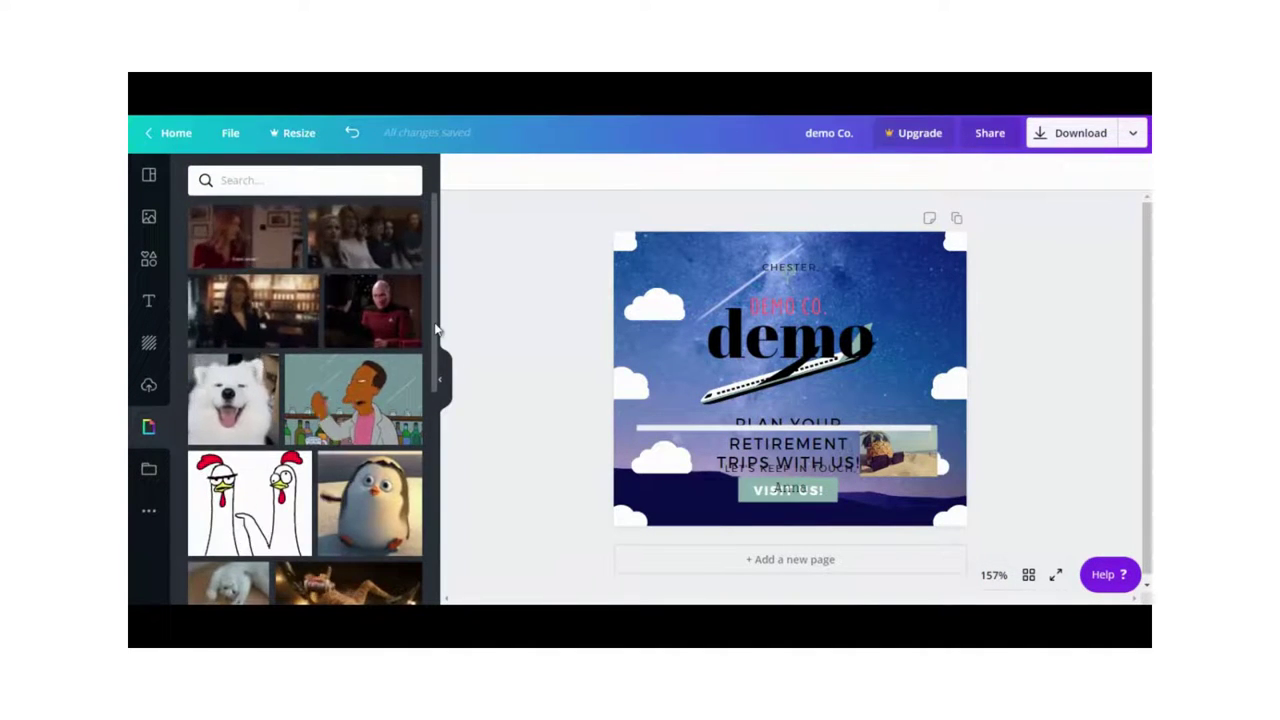
- Add the GIF of the baby penguin to the ad and shrink it strongly toward its lower-left corner
{"action": "scroll", "coordinate": [430, 380], "scroll_direction": "down", "scroll_amount": 3}
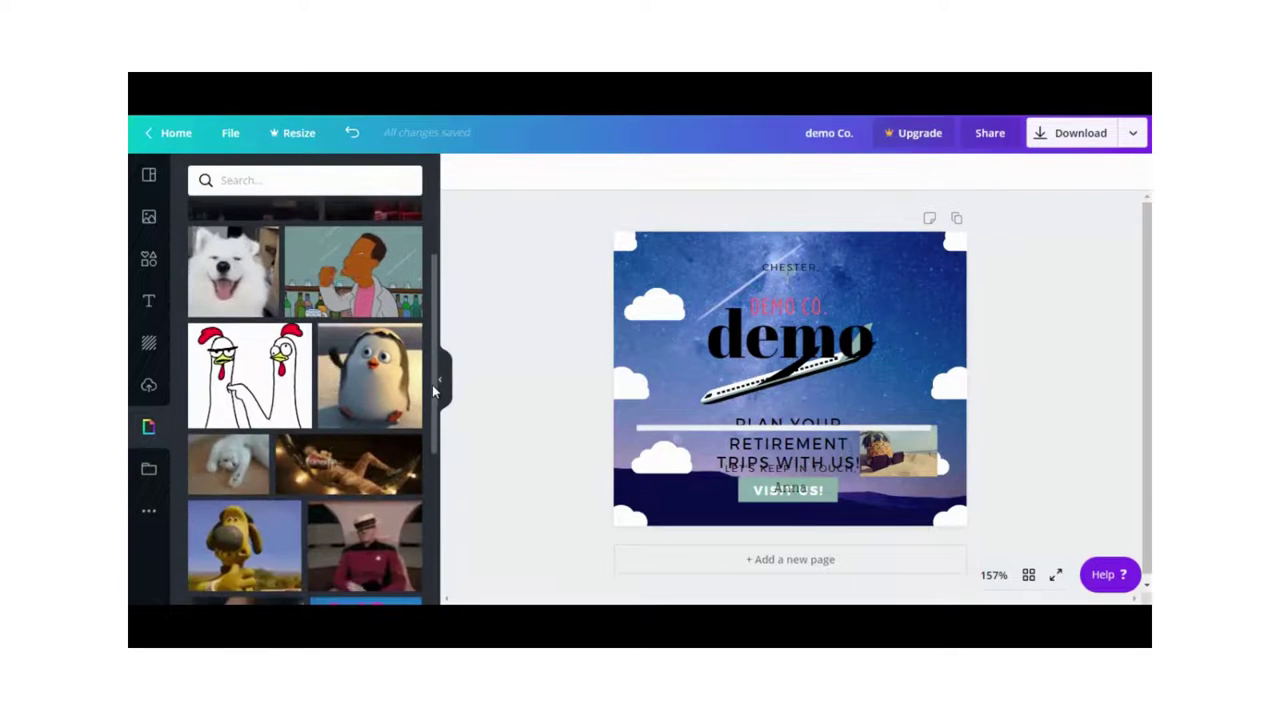
{"action": "left_click", "coordinate": [383, 388]}
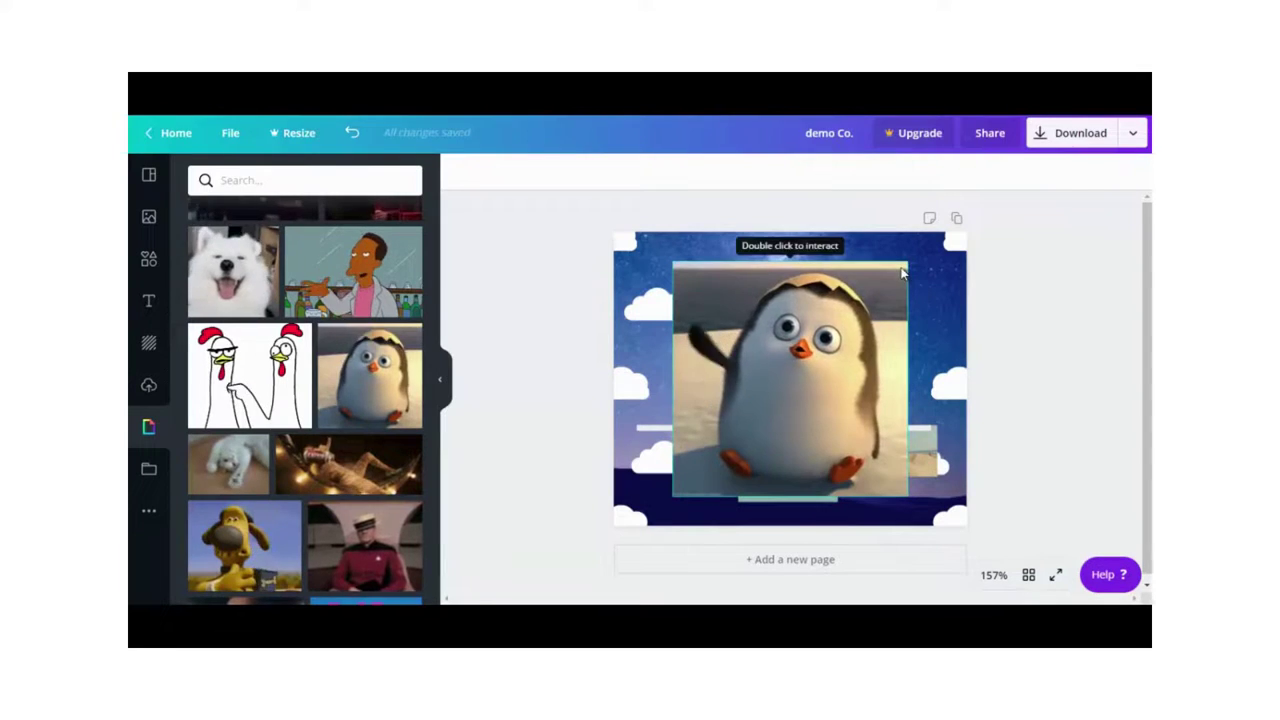
{"action": "left_click", "coordinate": [850, 348]}
{"action": "left_click_drag", "start_coordinate": [907, 262], "coordinate": [689, 427]}
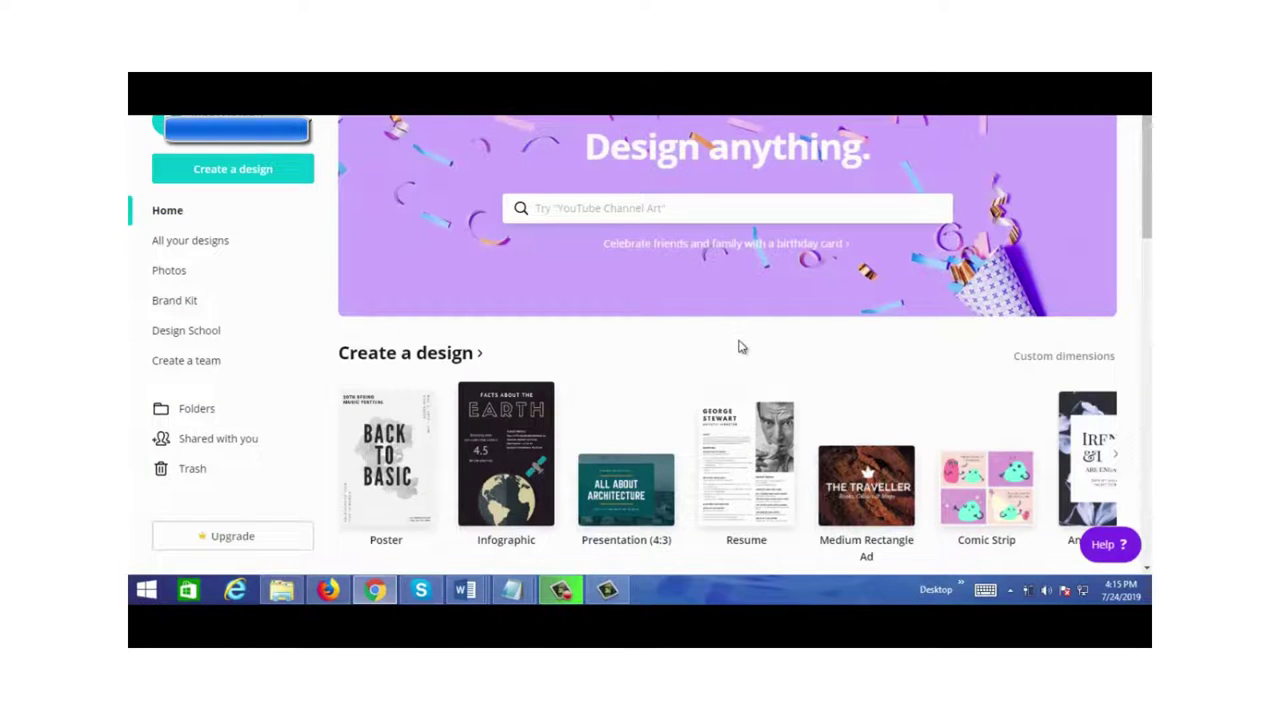
- Browse all design types and create a new Infographic design from the Marketing category
{"action": "left_click", "coordinate": [376, 363]}
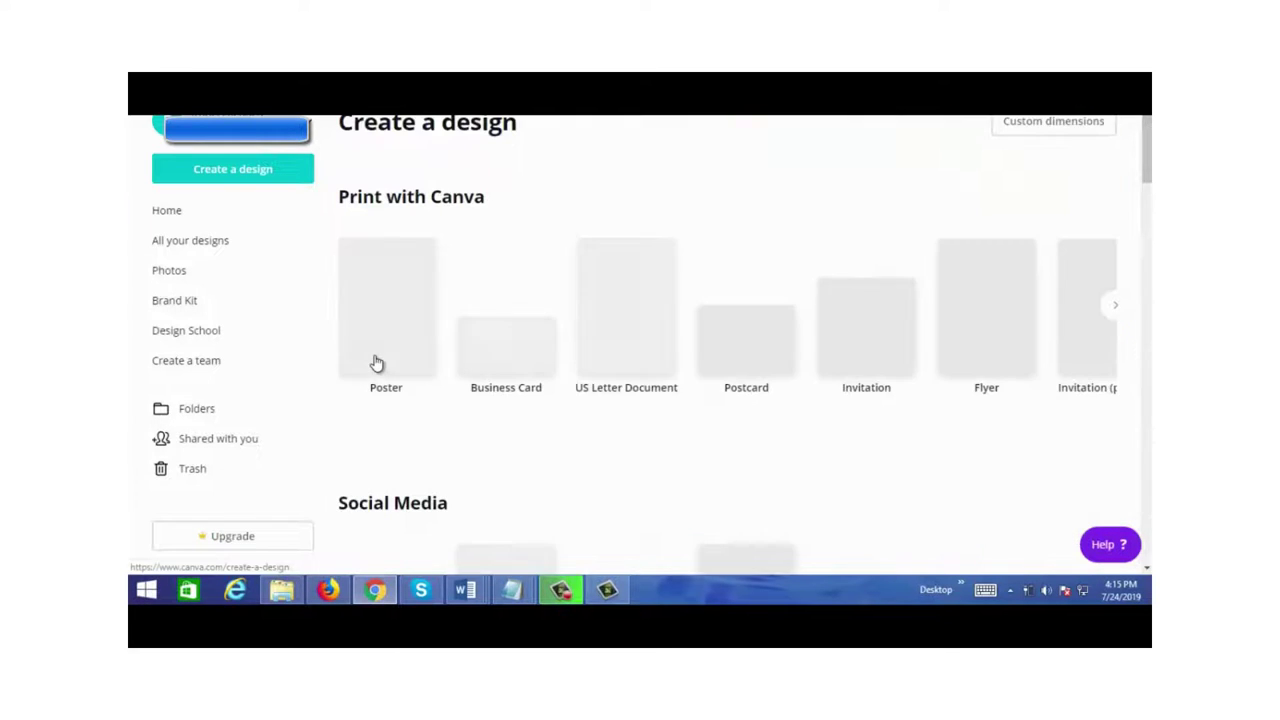
{"action": "scroll", "coordinate": [1147, 197], "scroll_direction": "down", "scroll_amount": 2}
{"action": "scroll", "coordinate": [1147, 197], "scroll_direction": "down", "scroll_amount": 1}
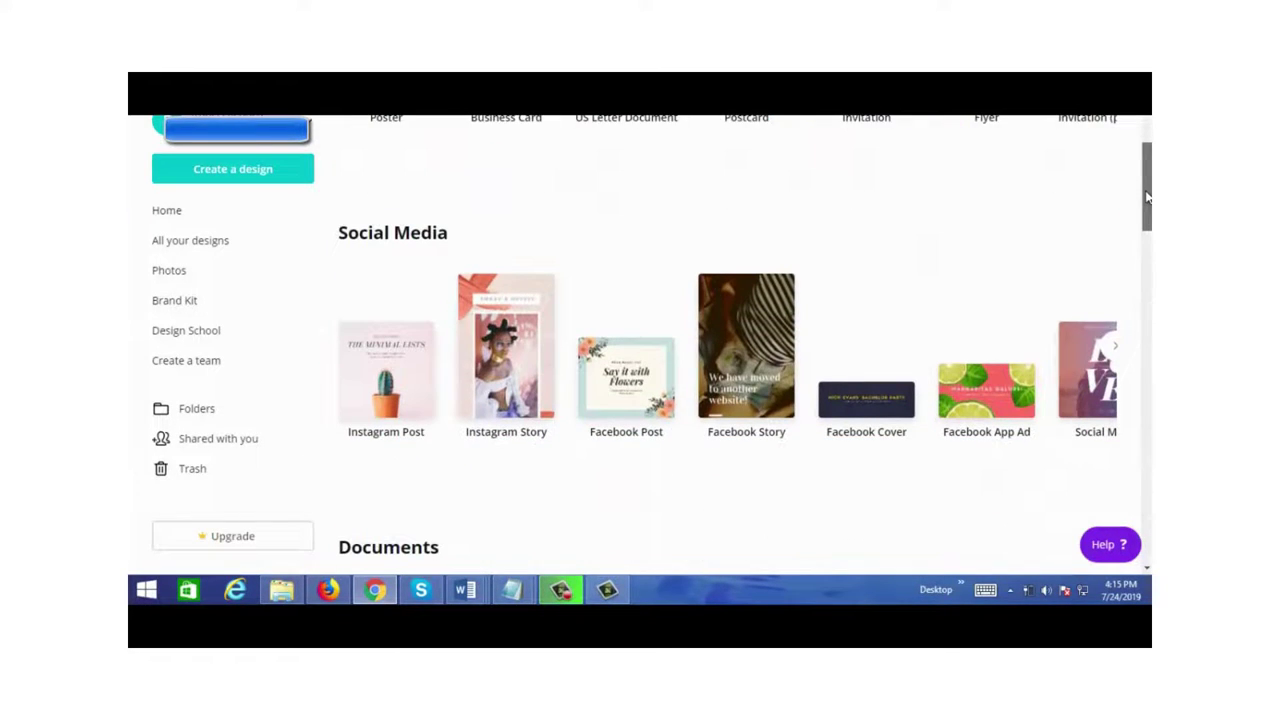
{"action": "left_click_drag", "start_coordinate": [1147, 197], "coordinate": [1149, 405]}
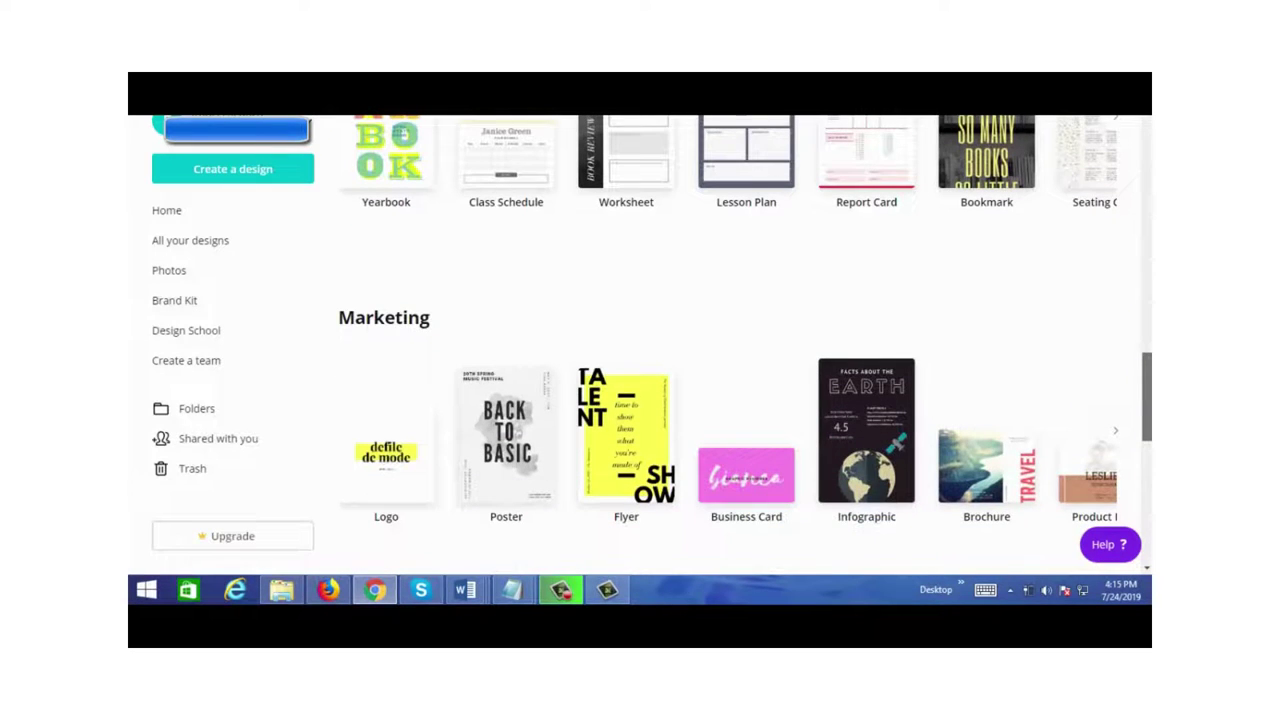
{"action": "scroll", "coordinate": [393, 340], "scroll_direction": "down", "scroll_amount": 1}
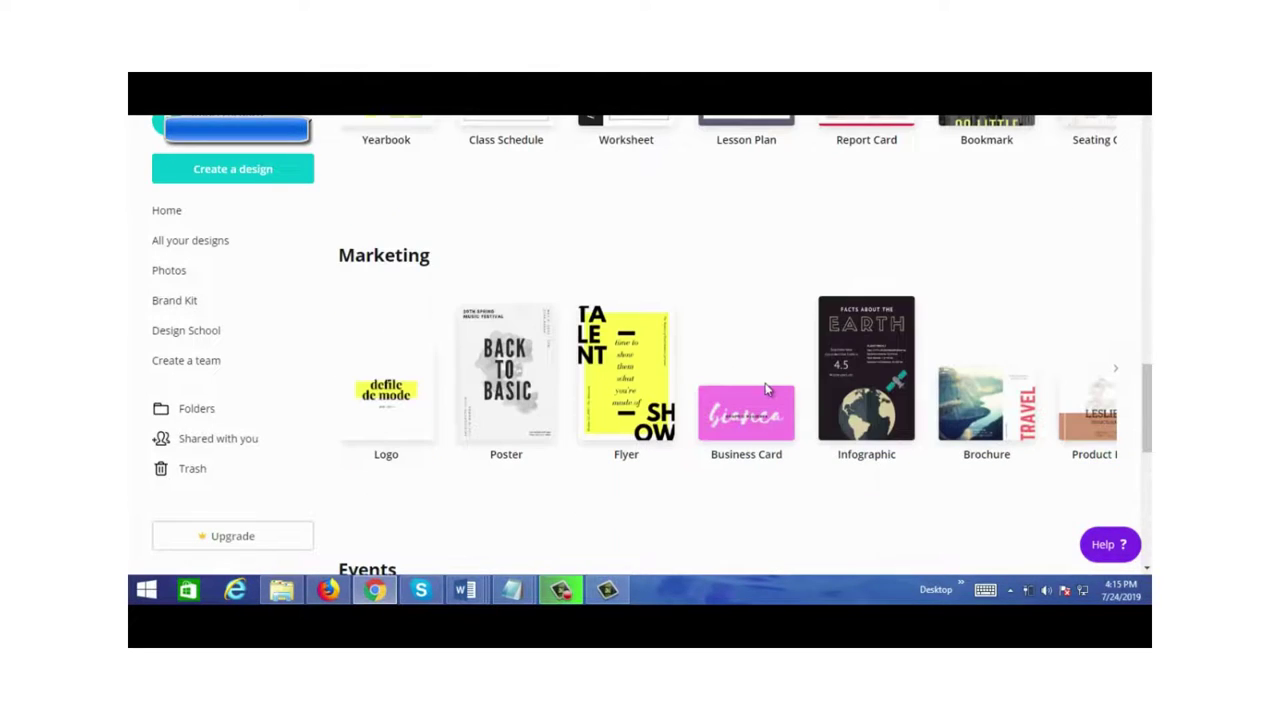
{"action": "left_click", "coordinate": [866, 428]}
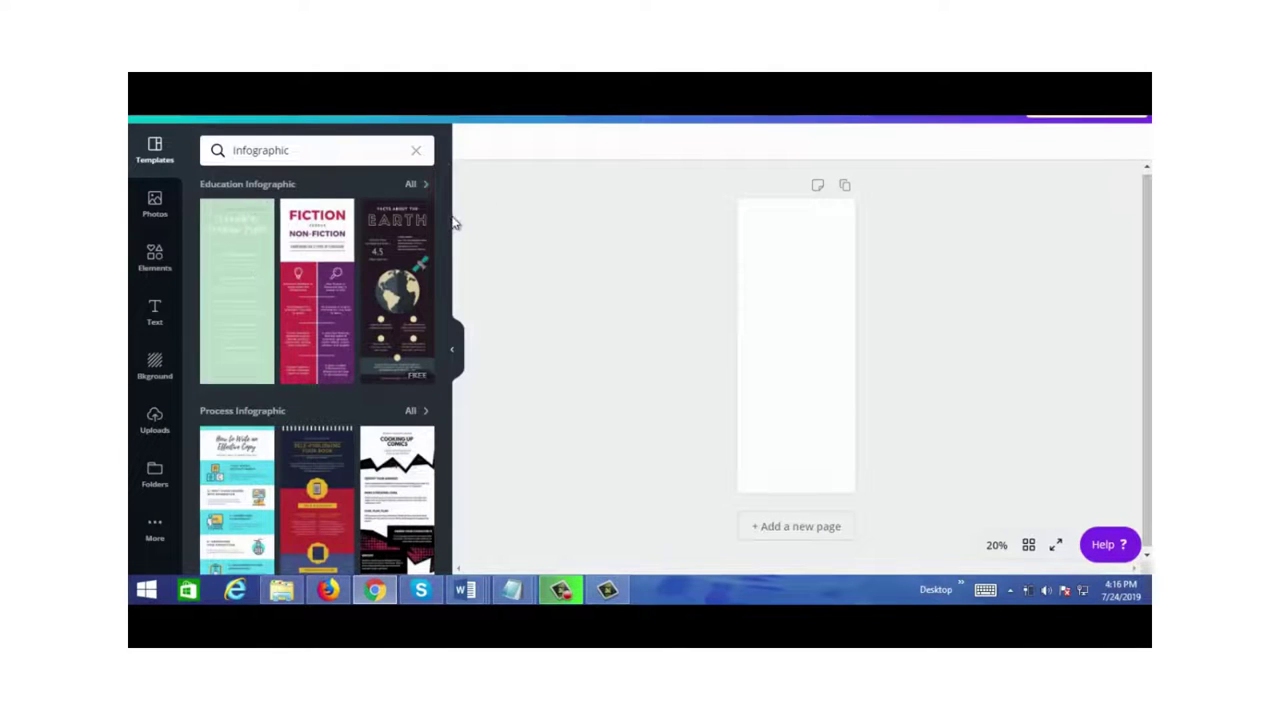
- Apply the "How to Write an Effective Copy" process infographic template to the blank page
{"action": "left_click_drag", "start_coordinate": [447, 224], "coordinate": [452, 260]}
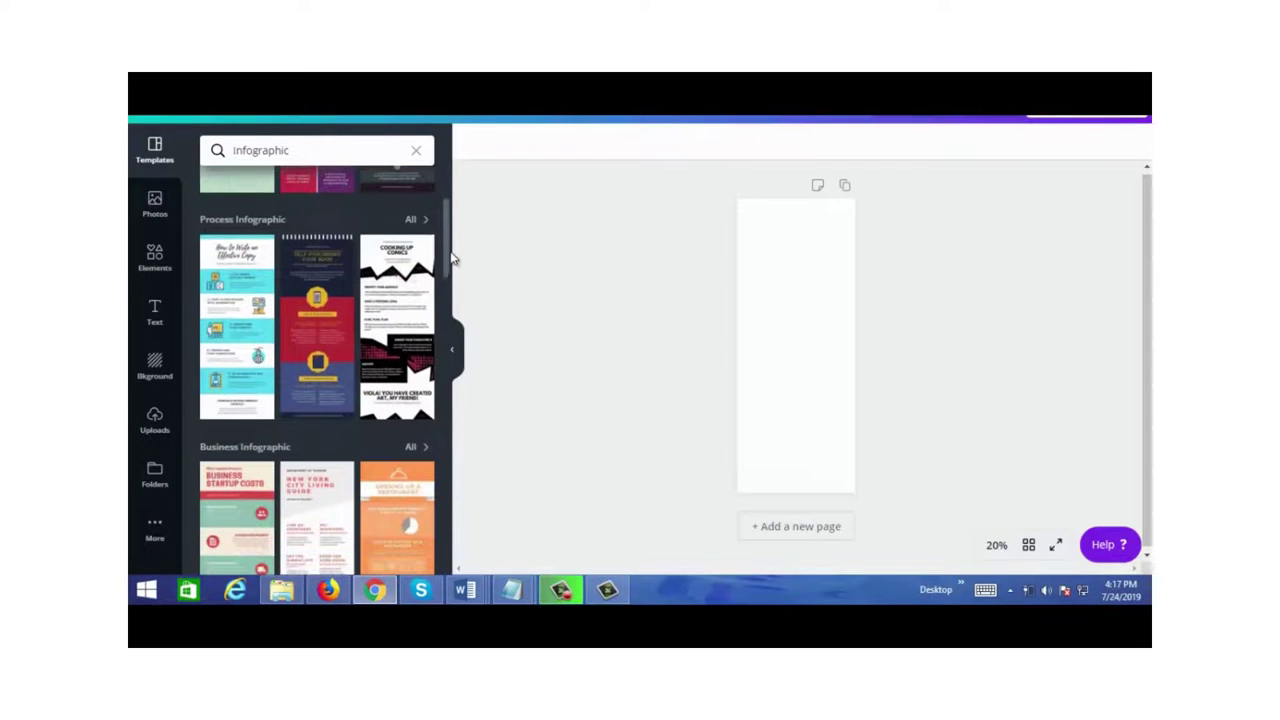
{"action": "left_click", "coordinate": [240, 316]}
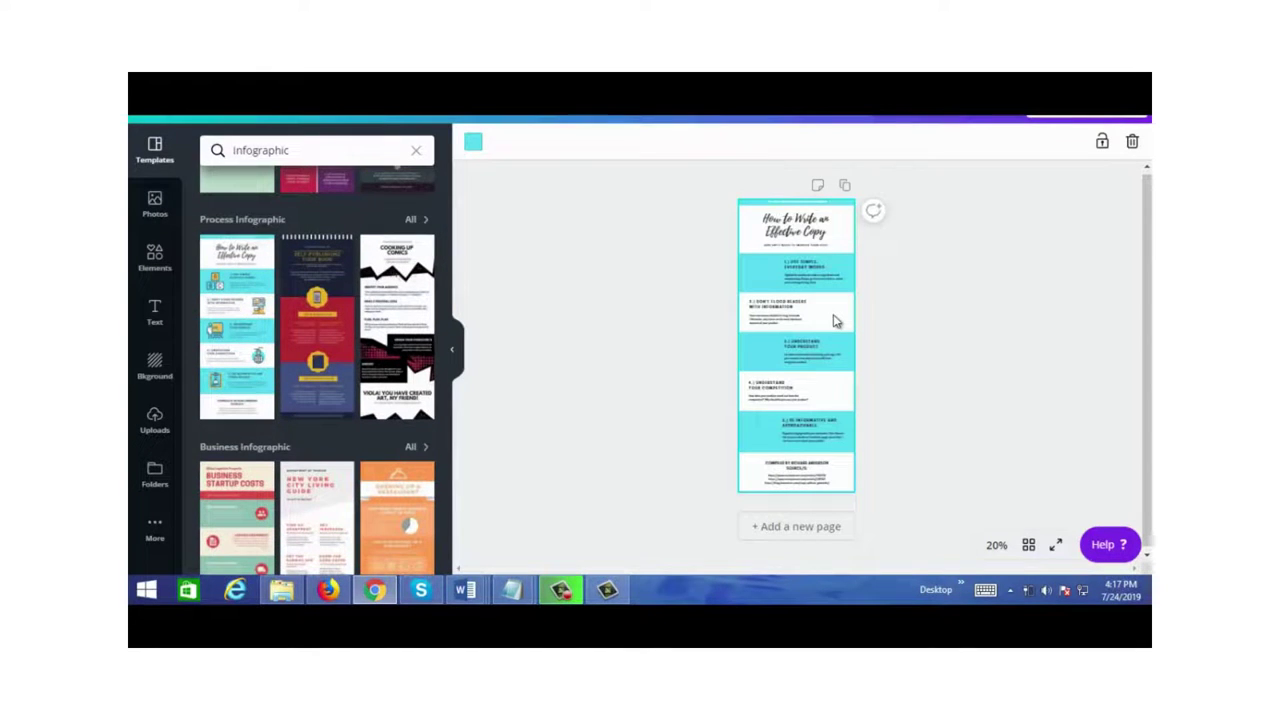
- Replace the whole text in the infographic's top banner with "Weight Loss Tips"
{"action": "left_click", "coordinate": [997, 546]}
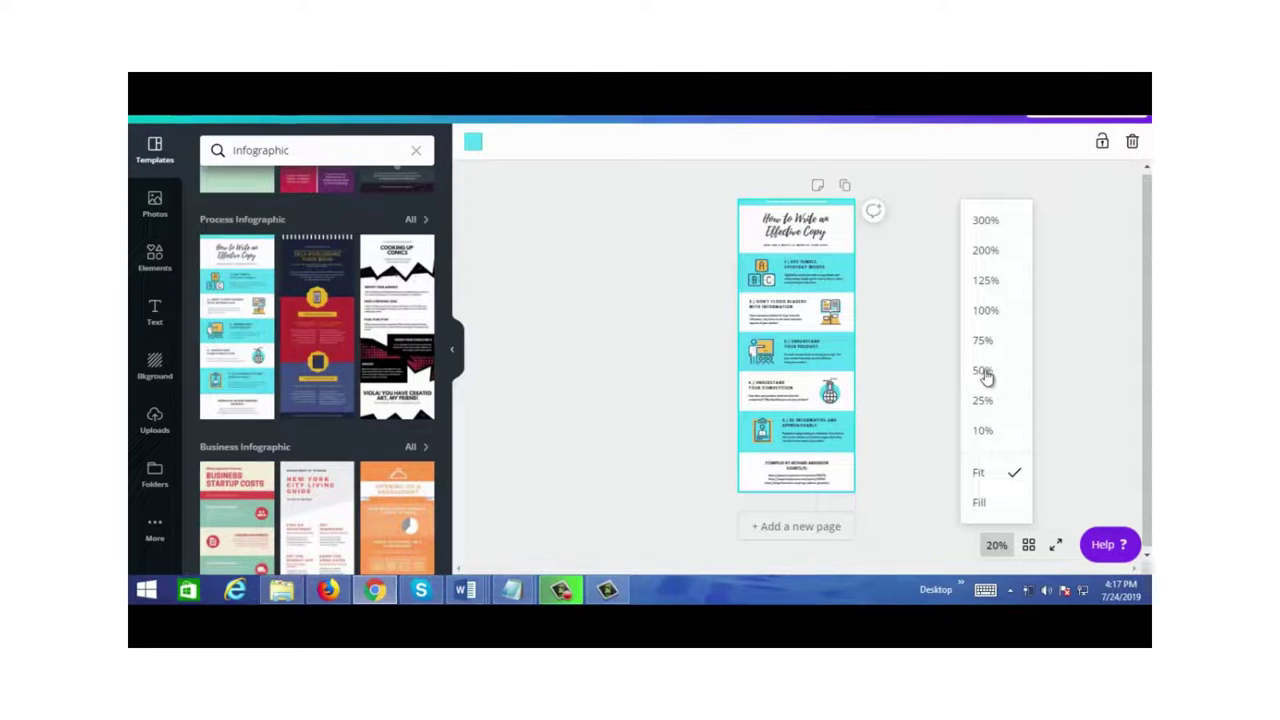
{"action": "left_click", "coordinate": [983, 371]}
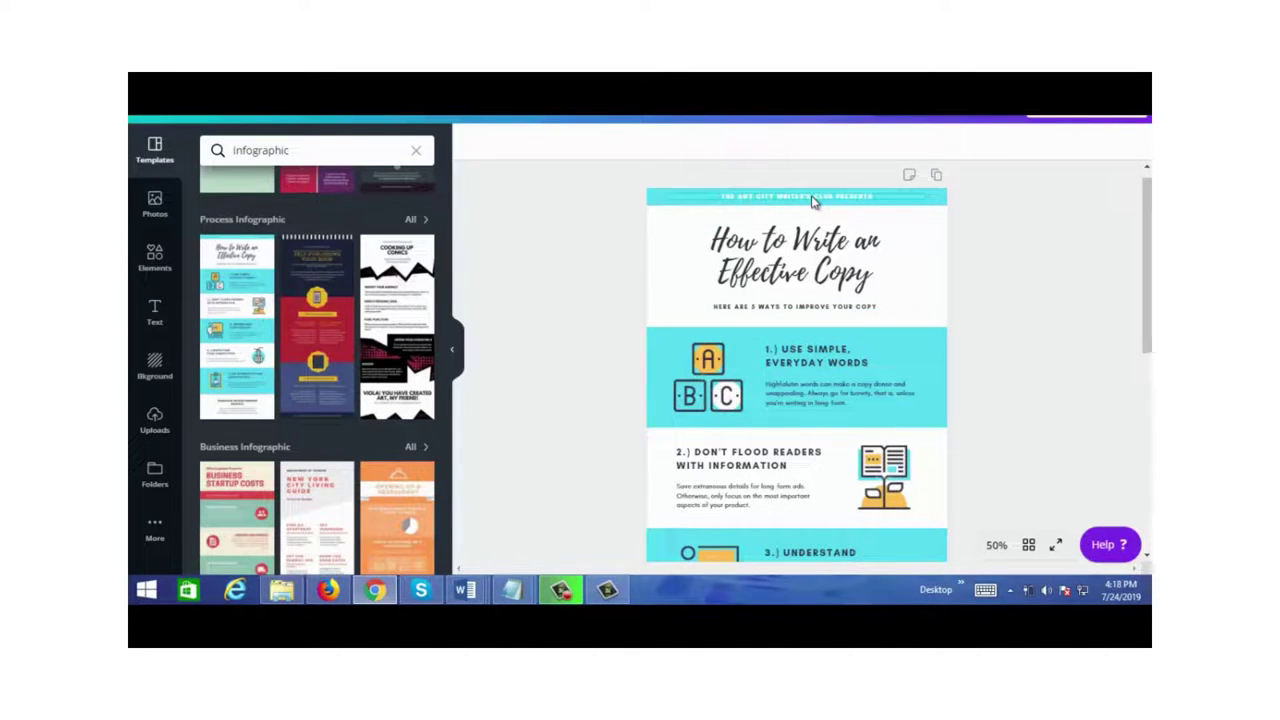
{"action": "left_click", "coordinate": [749, 205]}
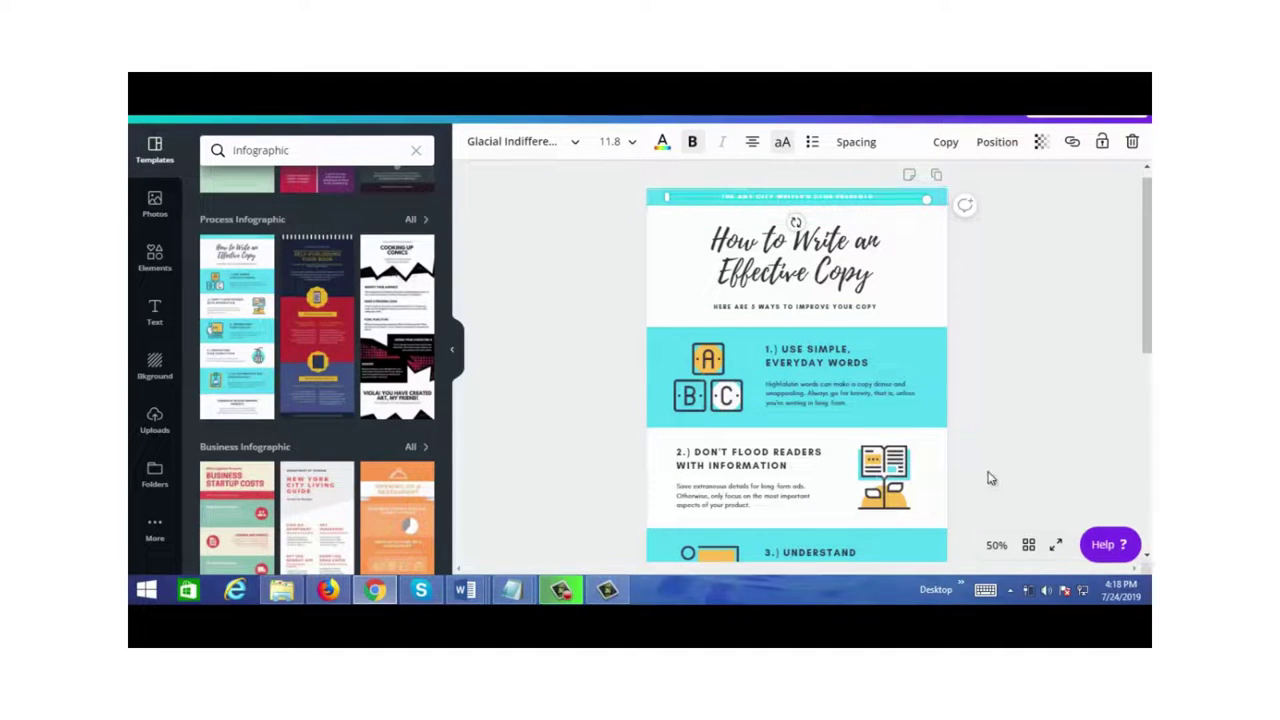
{"action": "left_click", "coordinate": [996, 545]}
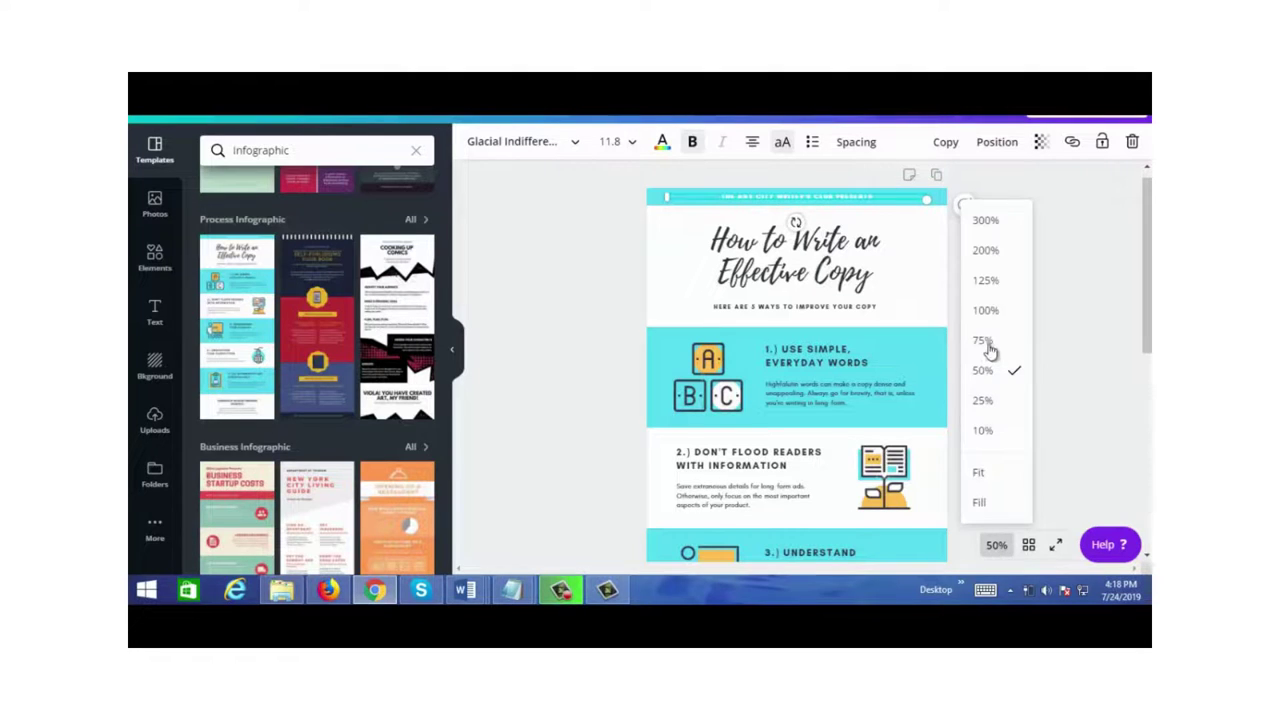
{"action": "left_click", "coordinate": [984, 341]}
{"action": "scroll", "coordinate": [815, 250], "scroll_direction": "up", "scroll_amount": 2}
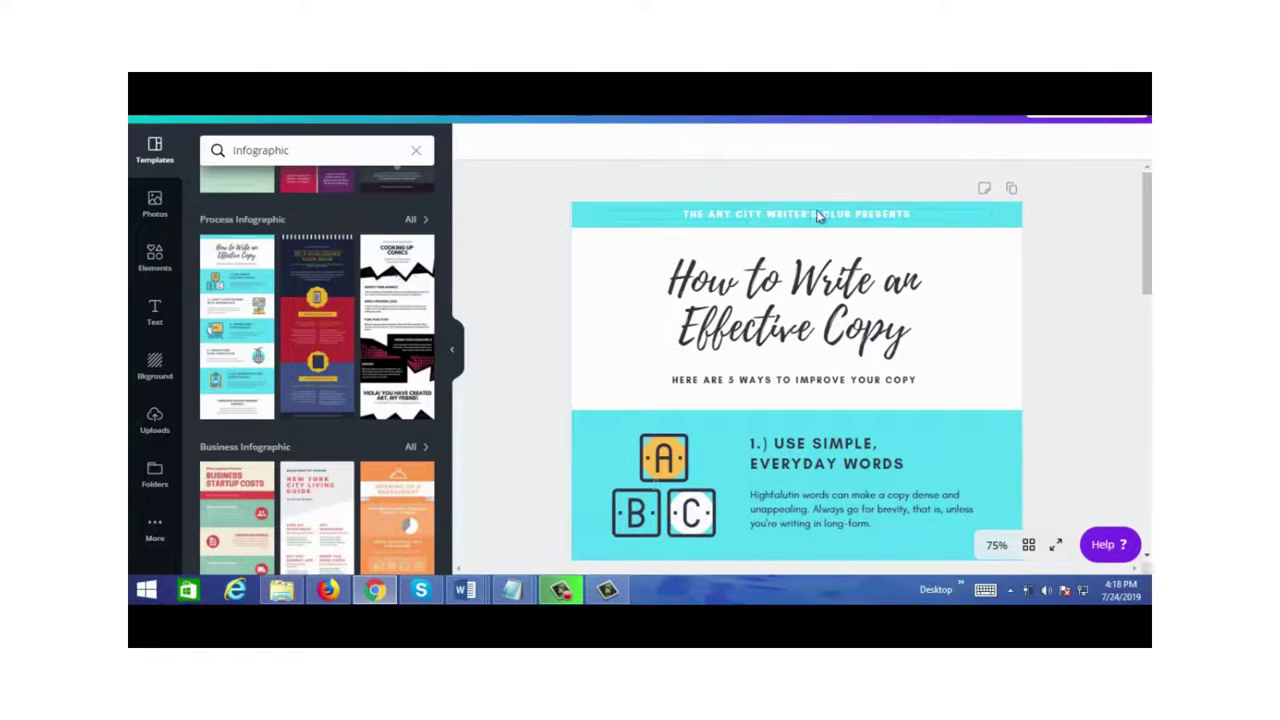
{"action": "left_click", "coordinate": [766, 217]}
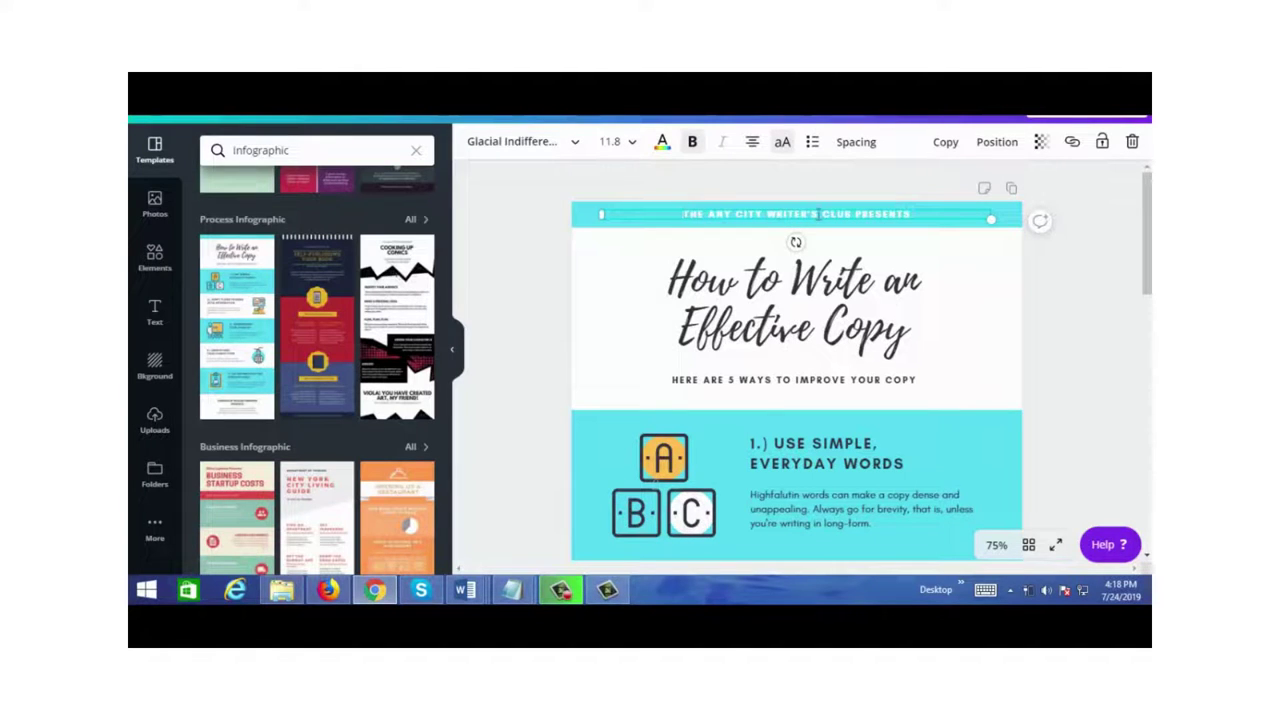
{"action": "left_click_drag", "start_coordinate": [682, 214], "coordinate": [820, 214]}
{"action": "type", "text": "Welght Loss"}
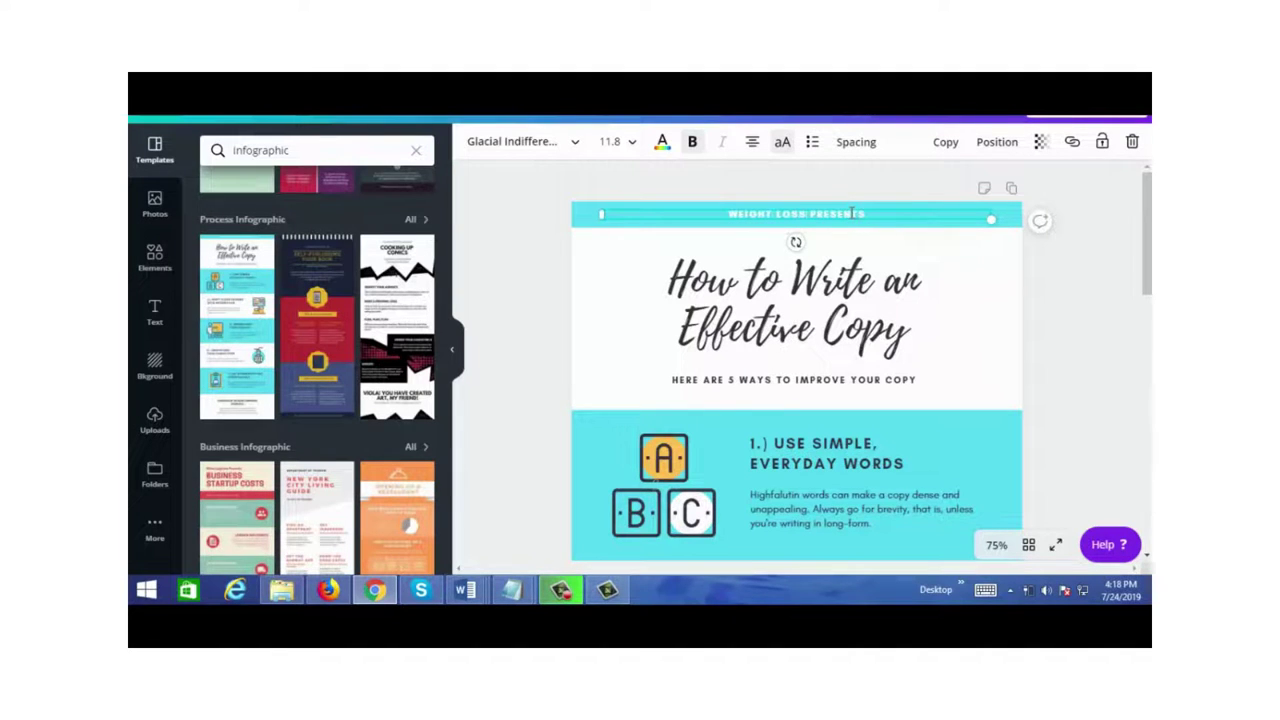
{"action": "type", "text": " Tips"}
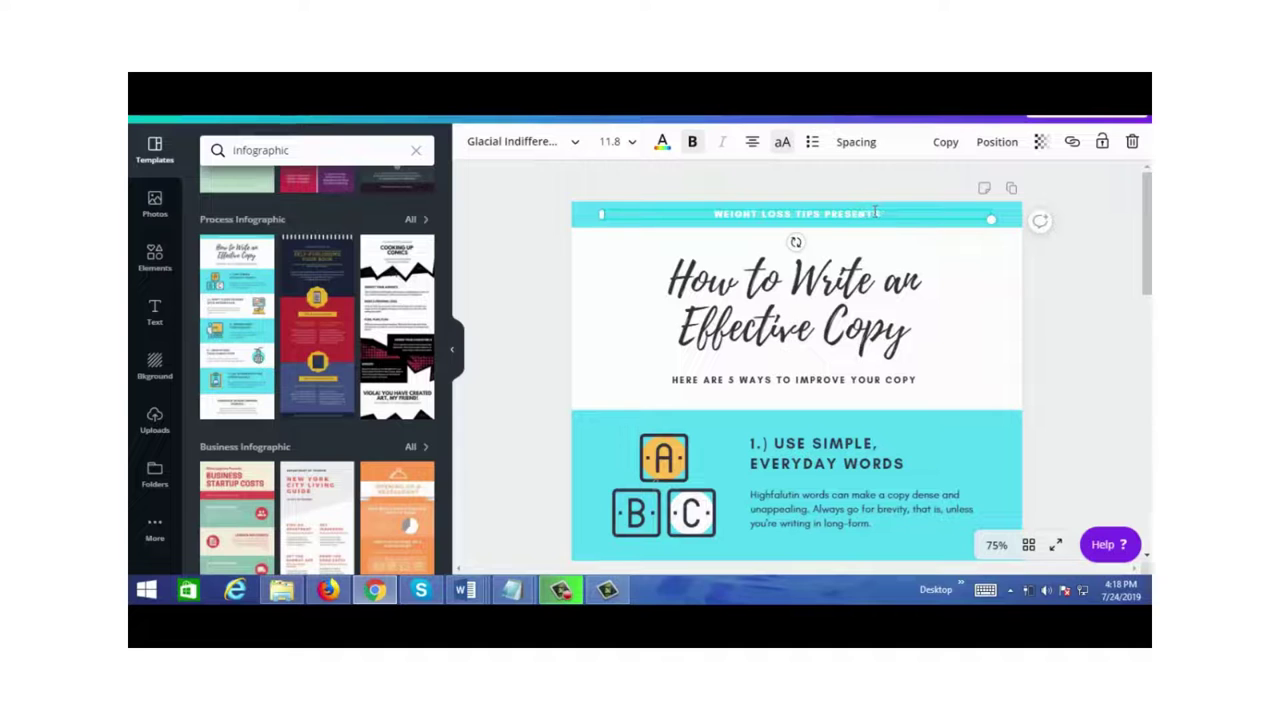
{"action": "key", "text": "Delete"}
{"action": "key", "text": "Delete"}
{"action": "key", "text": "Delete"}
{"action": "key", "text": "Delete"}
{"action": "key", "text": "Delete"}
{"action": "key", "text": "Delete"}
{"action": "key", "text": "Delete"}
{"action": "key", "text": "Delete"}
{"action": "key", "text": "Delete"}
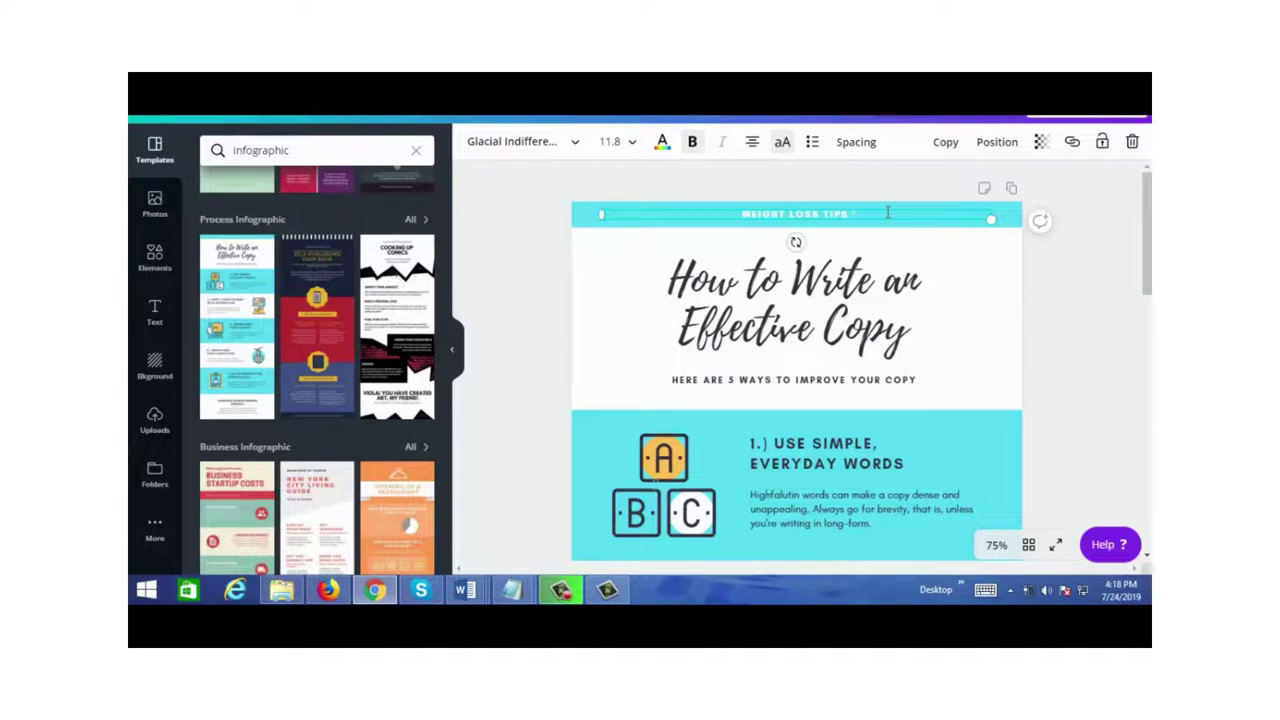
- Replace the infographic's main script title with "Top 5 Weight Loss Methods"
{"action": "left_click", "coordinate": [728, 288]}
{"action": "mouse_move", "coordinate": [1147, 256]}
{"action": "left_mouse_down"}
{"action": "mouse_move", "coordinate": [1149, 480]}
{"action": "mouse_move", "coordinate": [1149, 258]}
{"action": "left_mouse_up"}
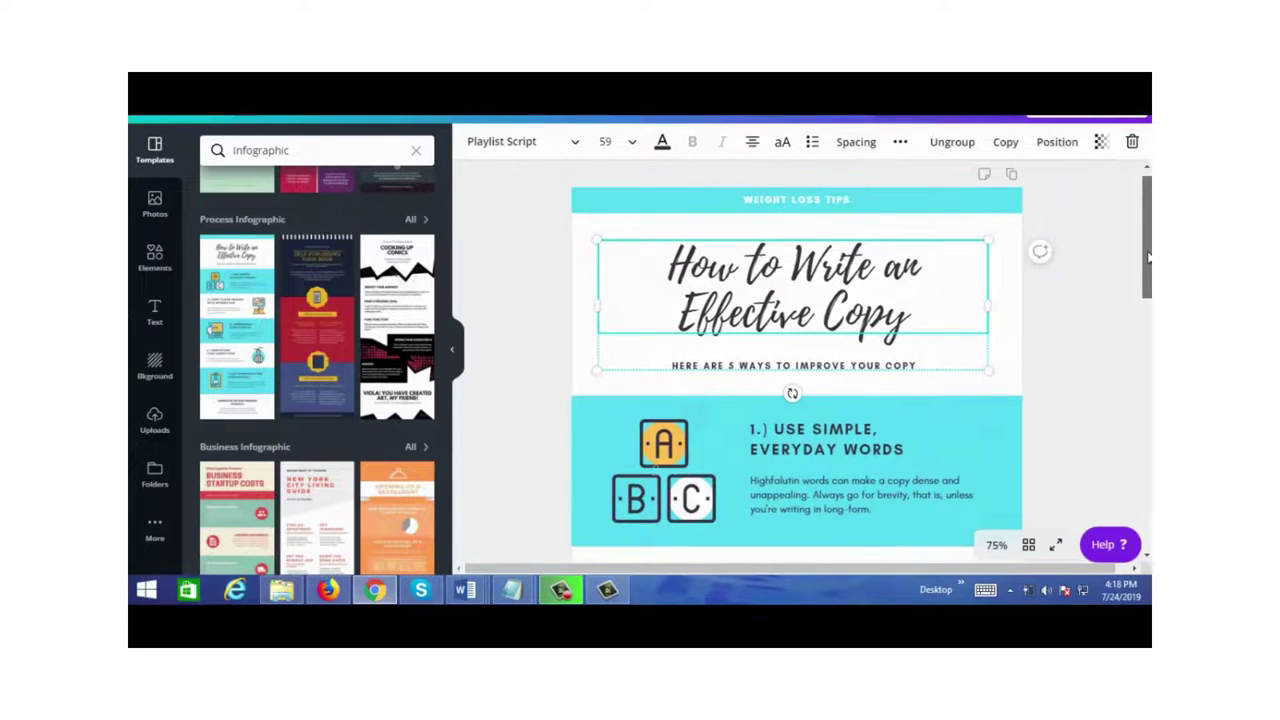
{"action": "left_click", "coordinate": [1063, 263]}
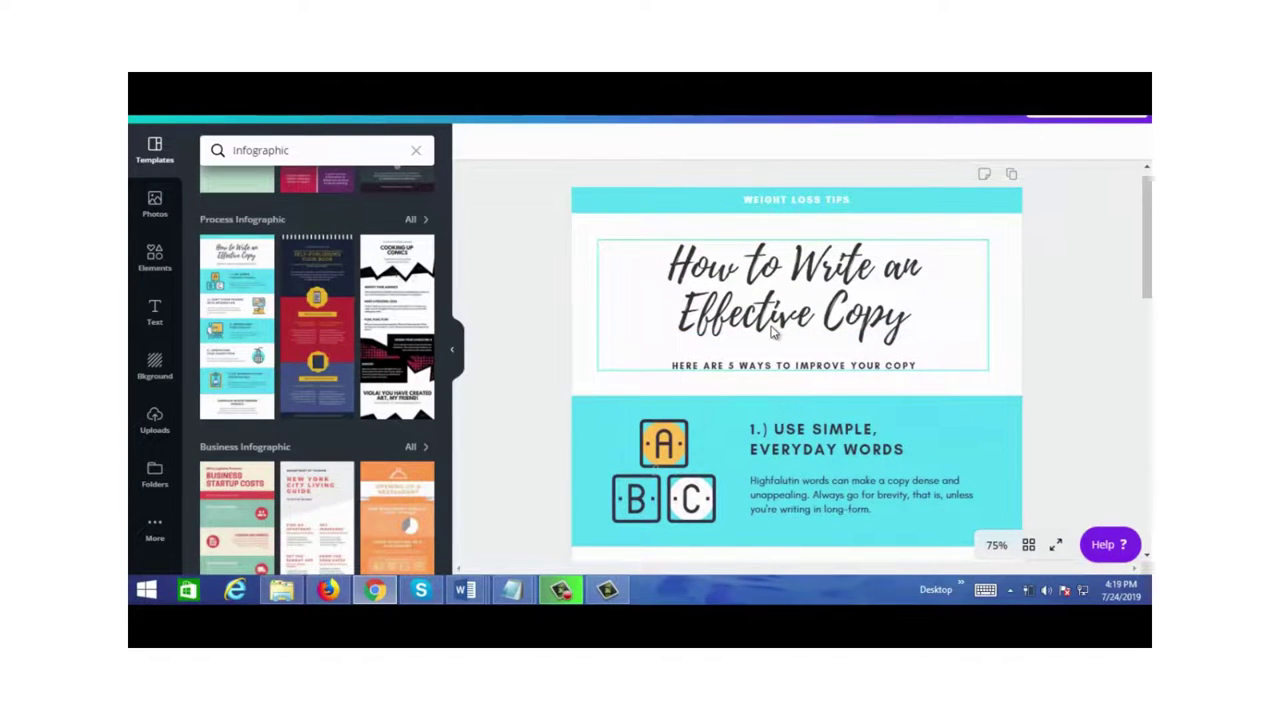
{"action": "left_click", "coordinate": [708, 268]}
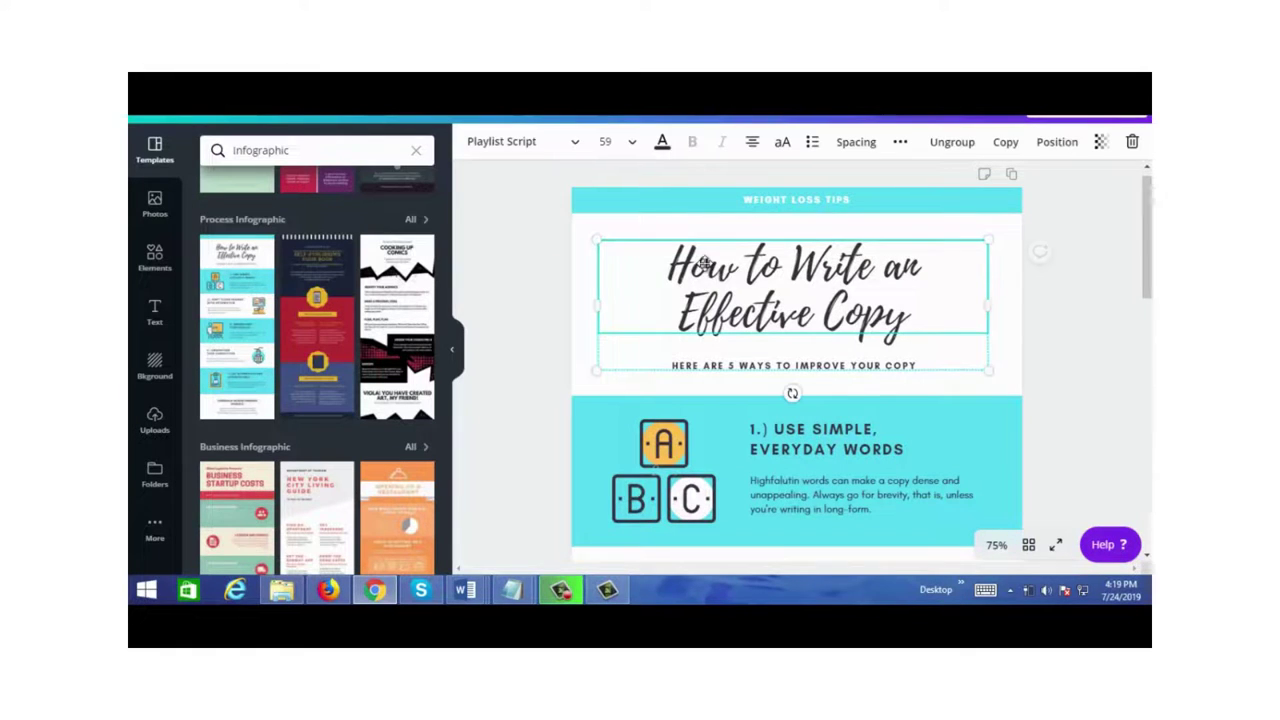
{"action": "double_click", "coordinate": [708, 268]}
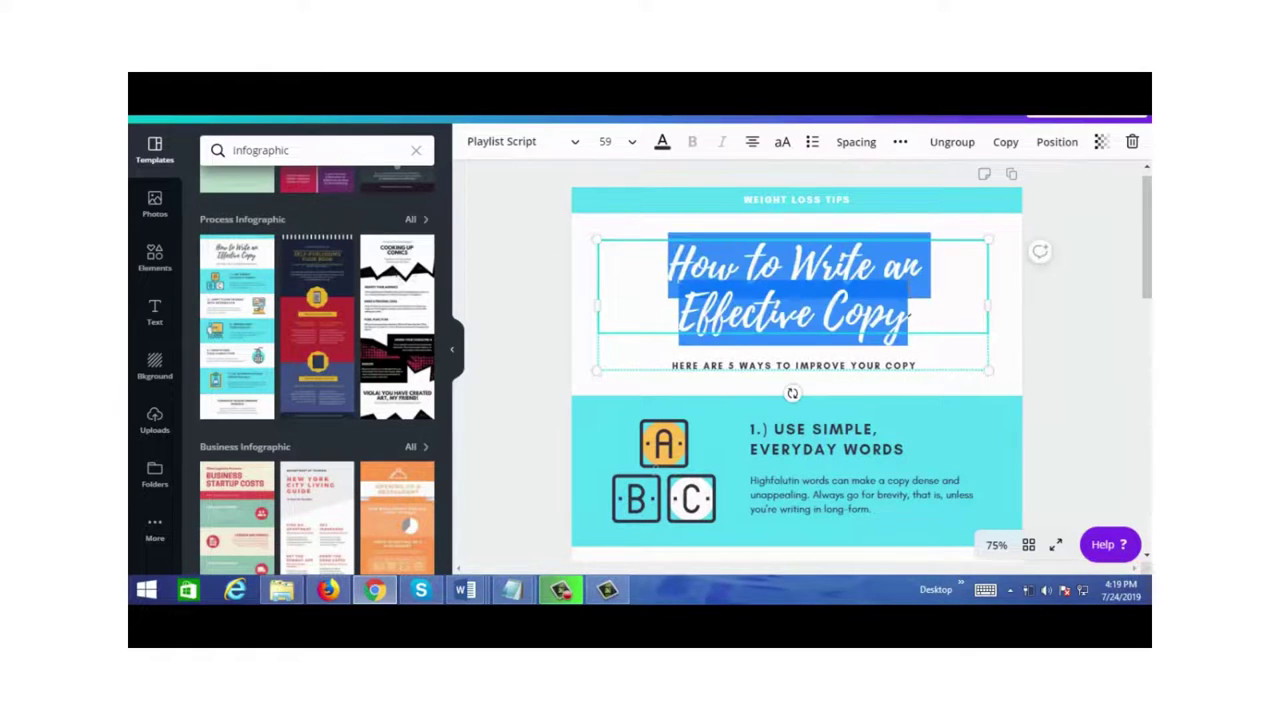
{"action": "type", "text": "Top 5 We"}
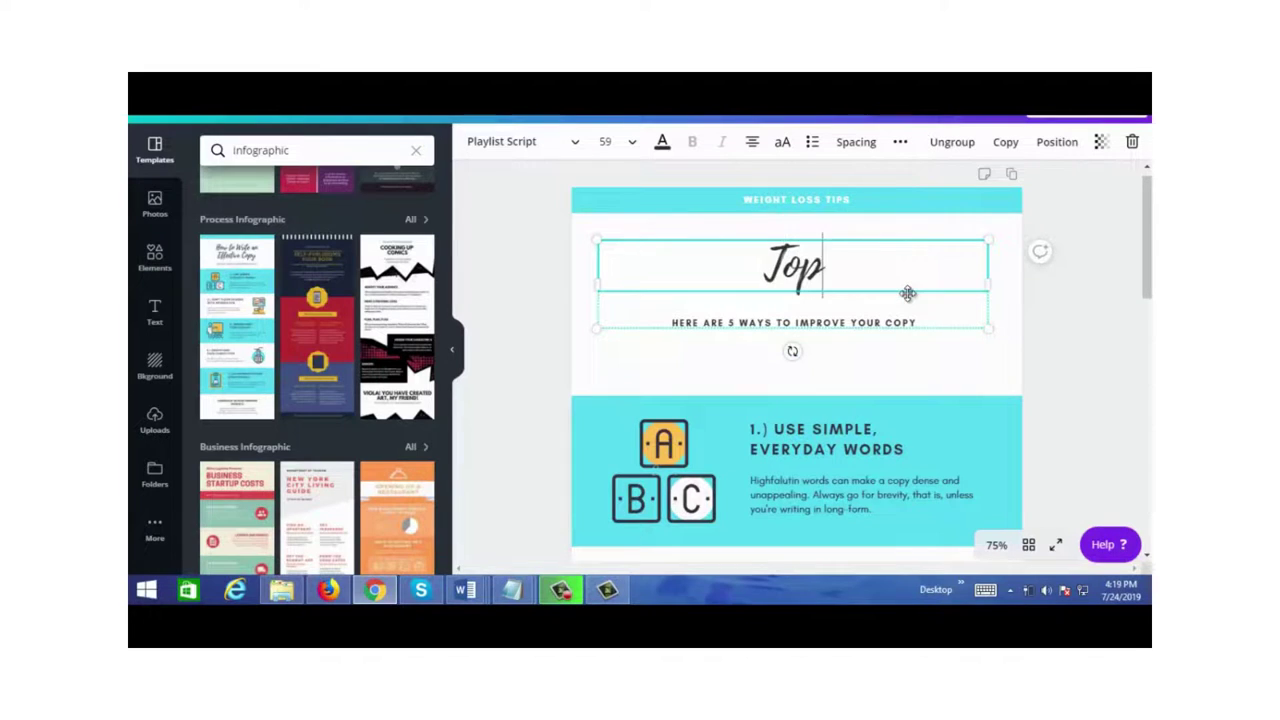
{"action": "type", "text": "ight Loss"}
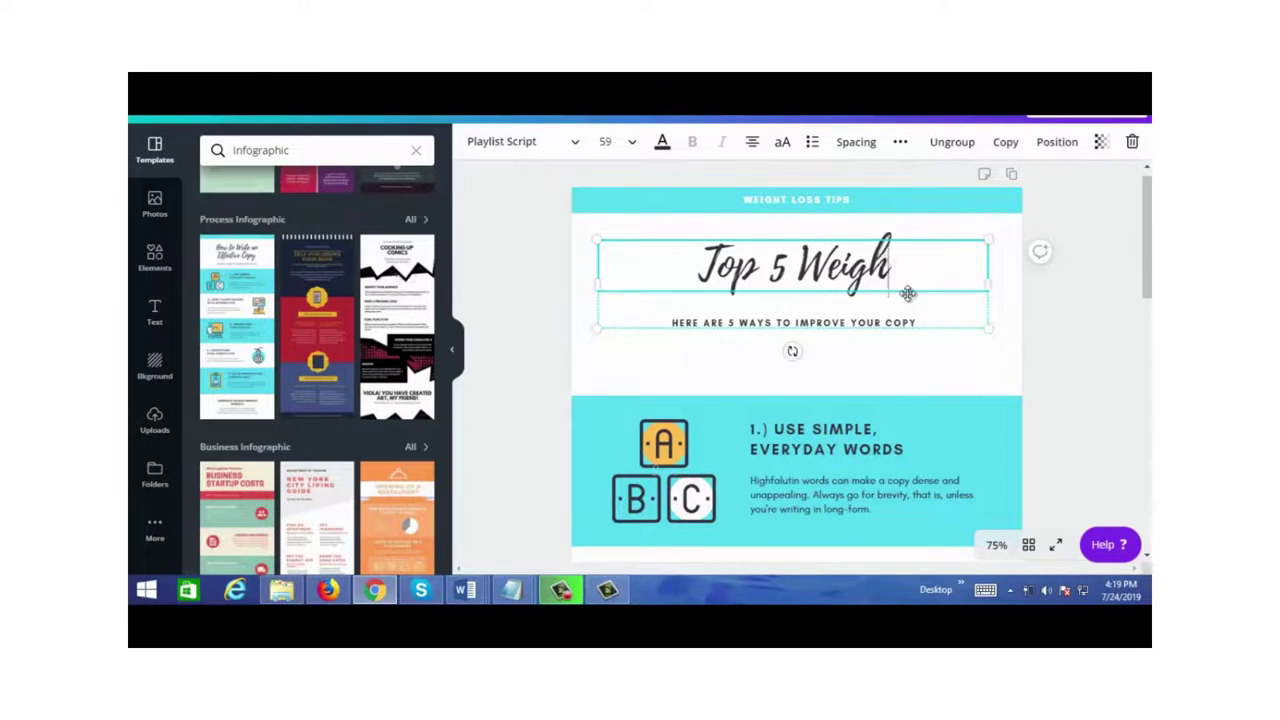
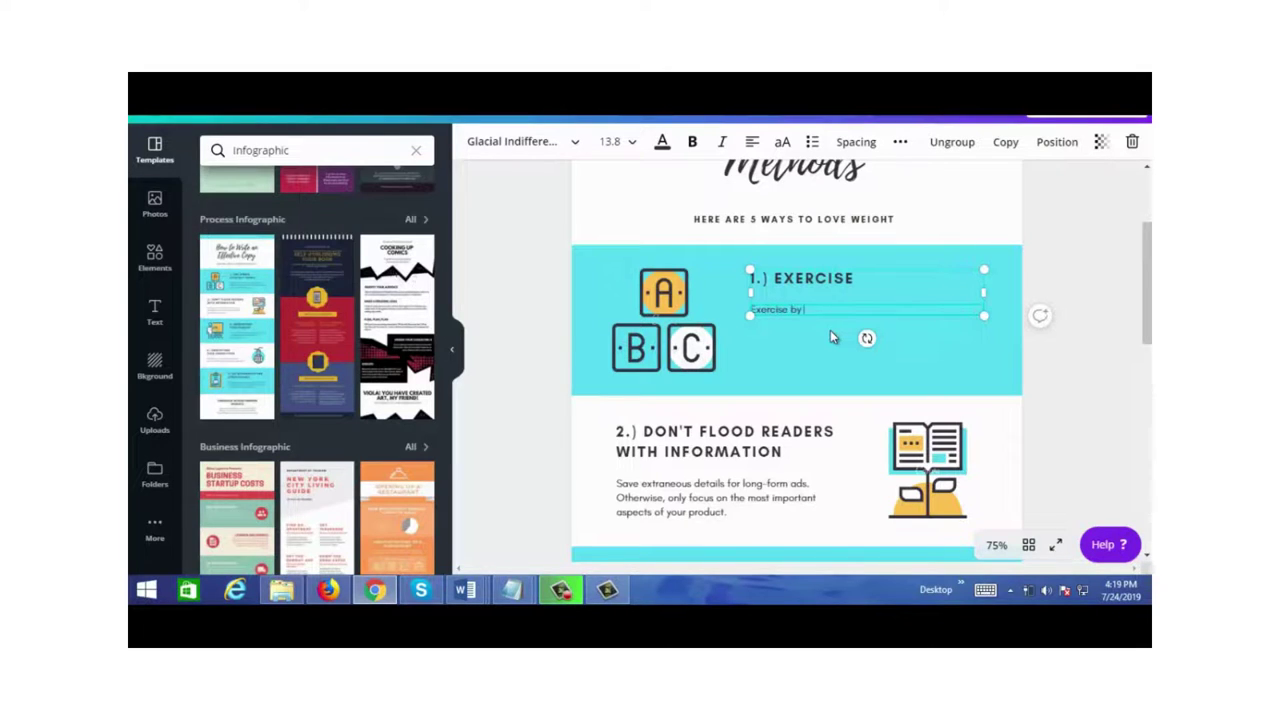
- Complete the description under the first tip so it reads "Exercise by walking for 15 minutes a day."
{"action": "type", "text": "by af"}
{"action": "key", "text": "BackSpace"}
{"action": "key", "text": "BackSpace"}
{"action": "type", "text": "walking fa"}
{"action": "type", "text": " 15 minutes a day."}
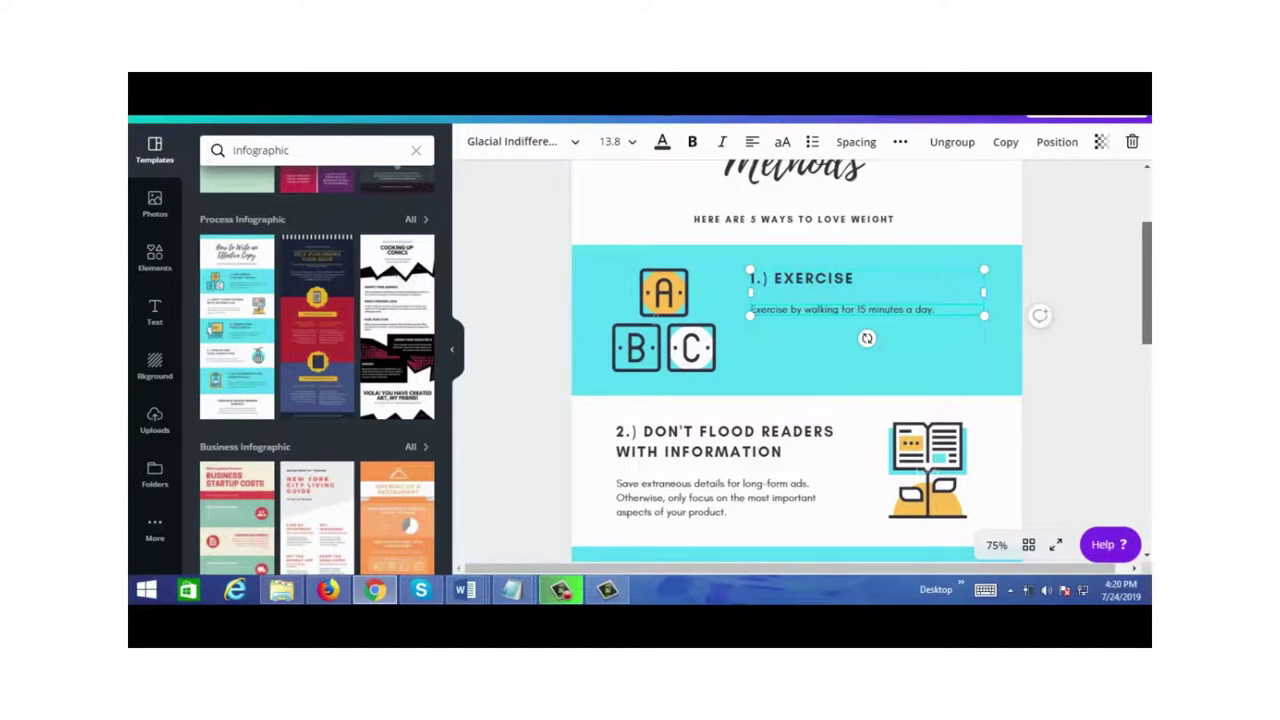
- Change the second tip's heading to "REDUCE CALORIES", keeping its number
{"action": "scroll", "coordinate": [1148, 330], "scroll_direction": "down", "scroll_amount": 2}
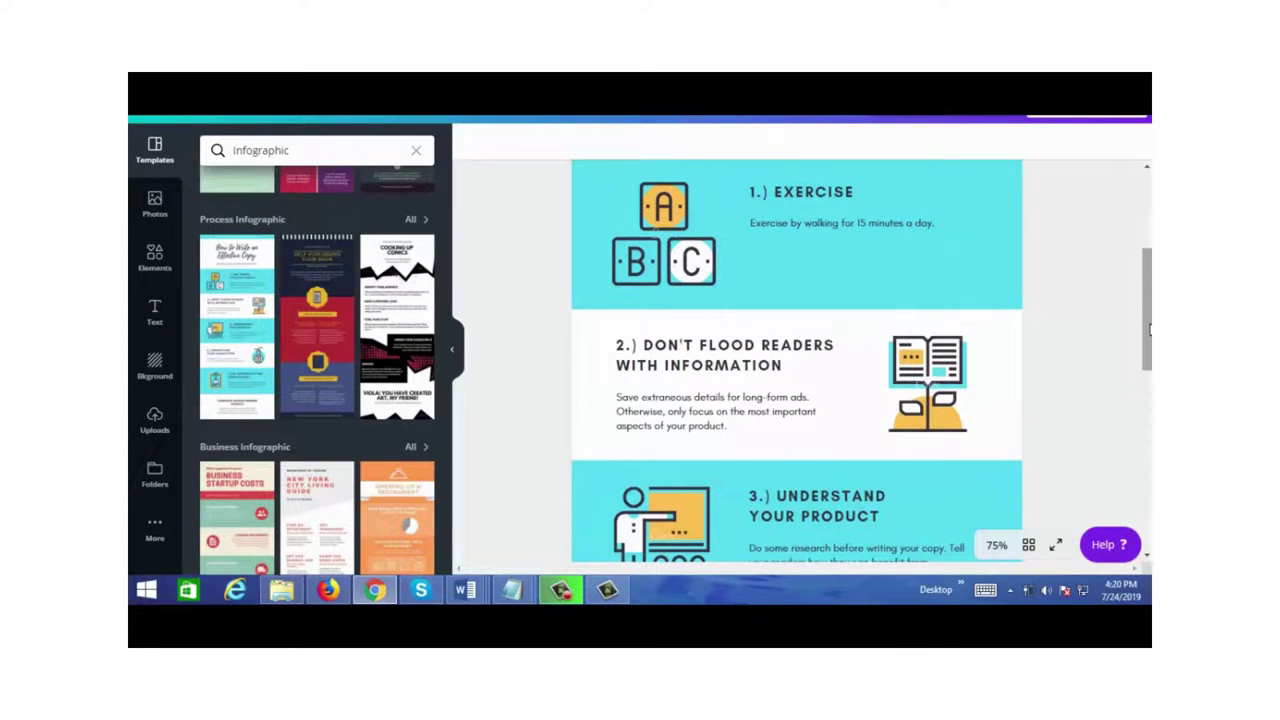
{"action": "left_click", "coordinate": [703, 369]}
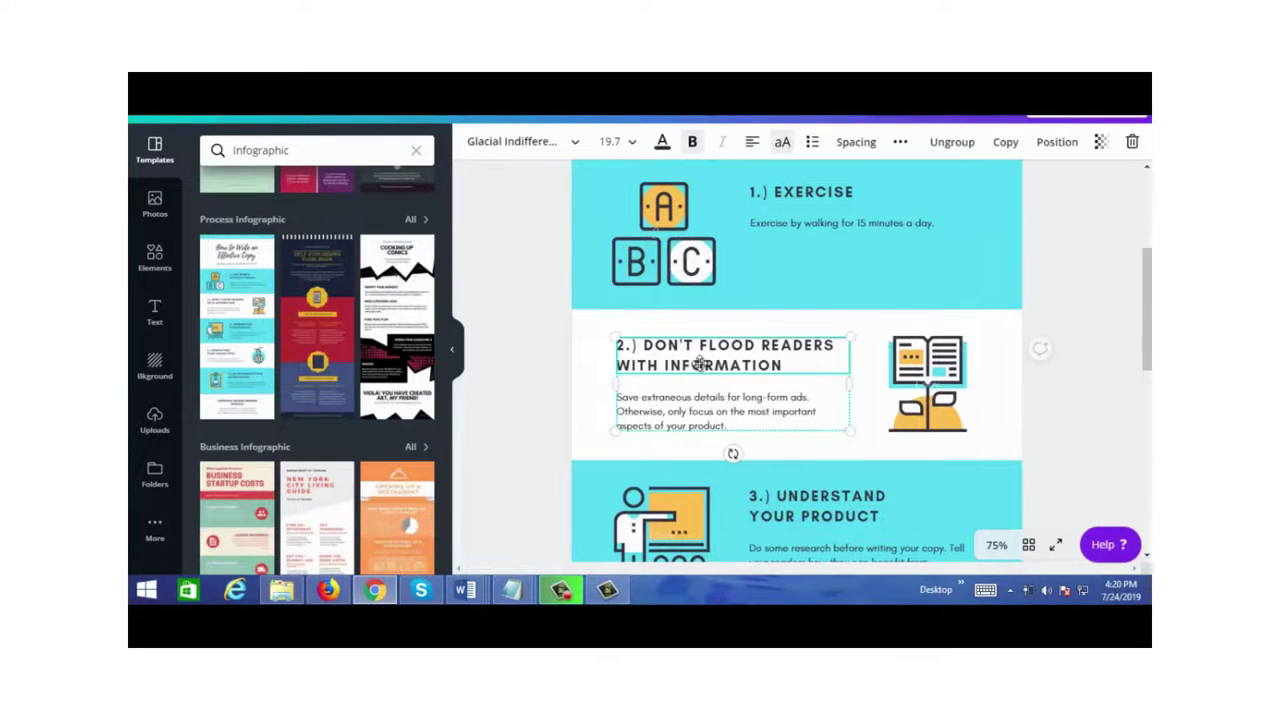
{"action": "triple_click", "coordinate": [646, 348]}
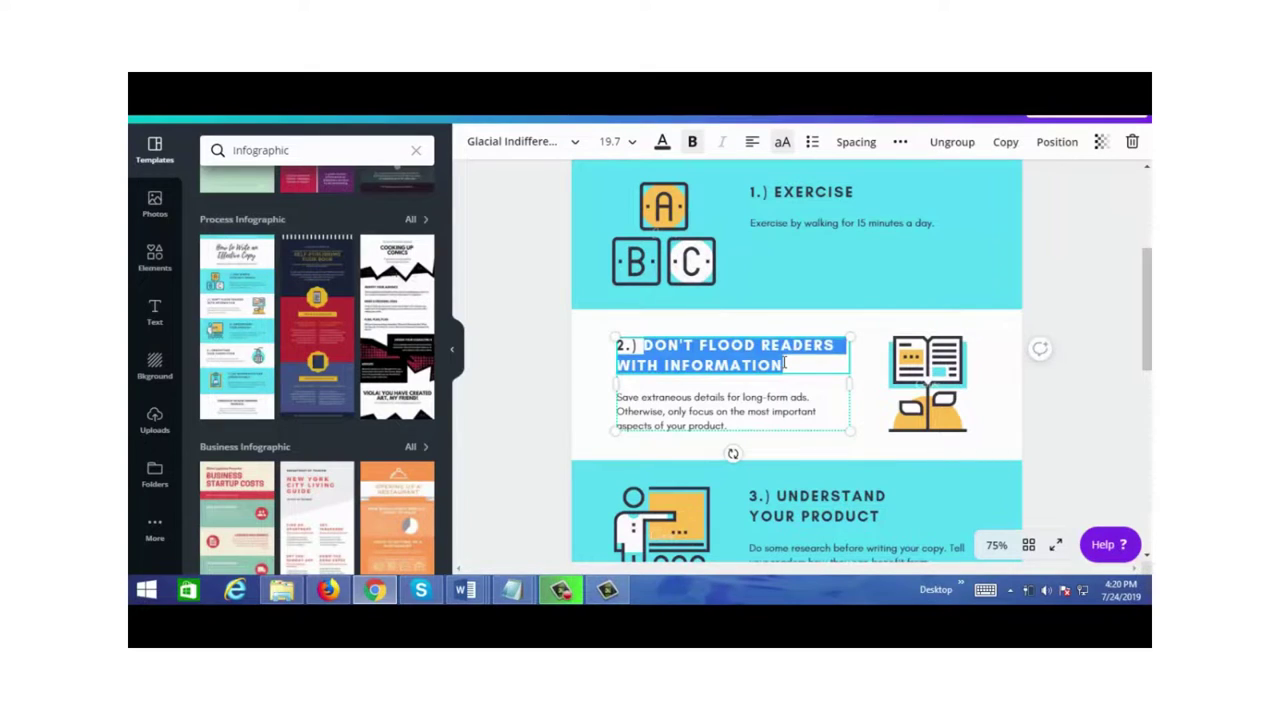
{"action": "type", "text": "REDUCE"}
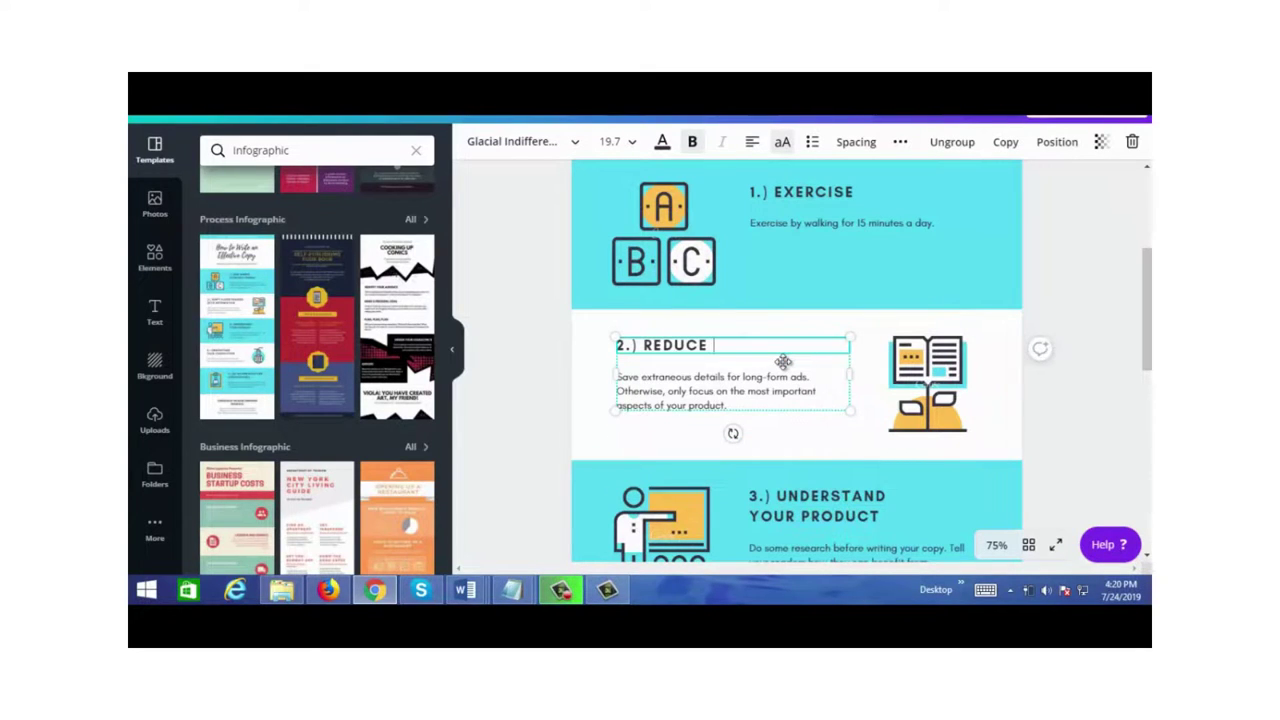
{"action": "type", "text": " CALORIES"}
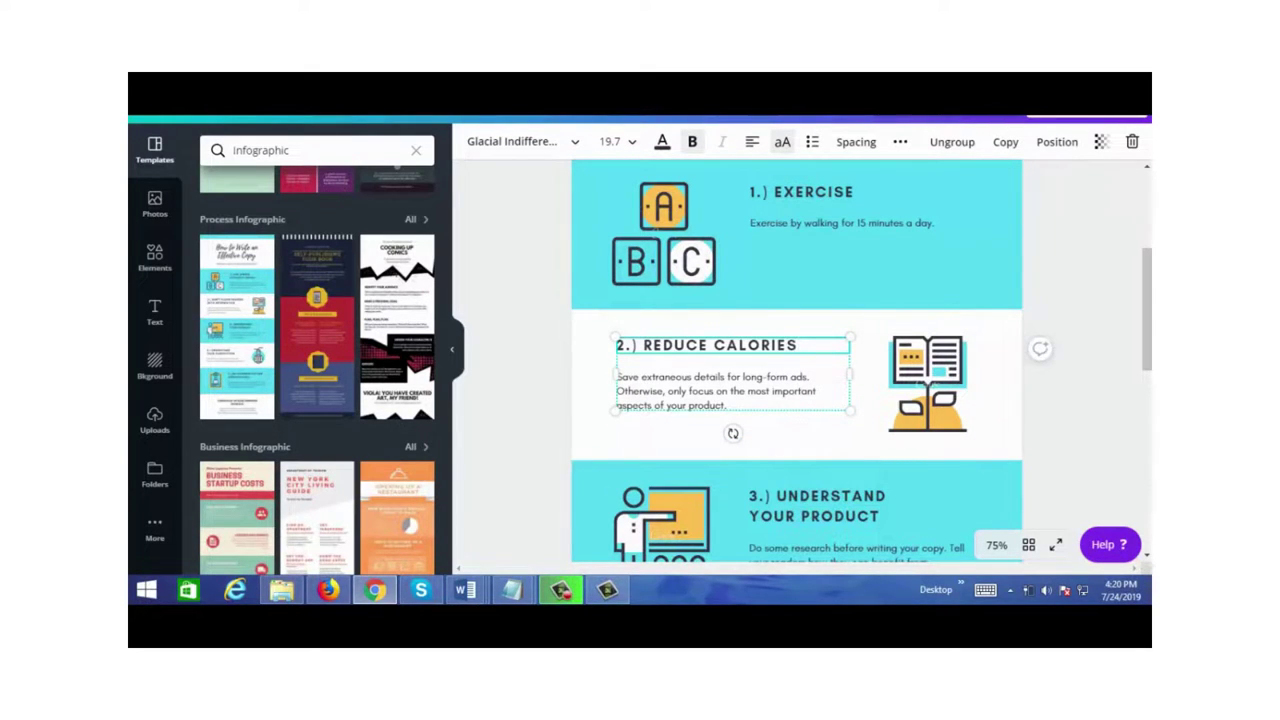
{"action": "left_click", "coordinate": [667, 384]}
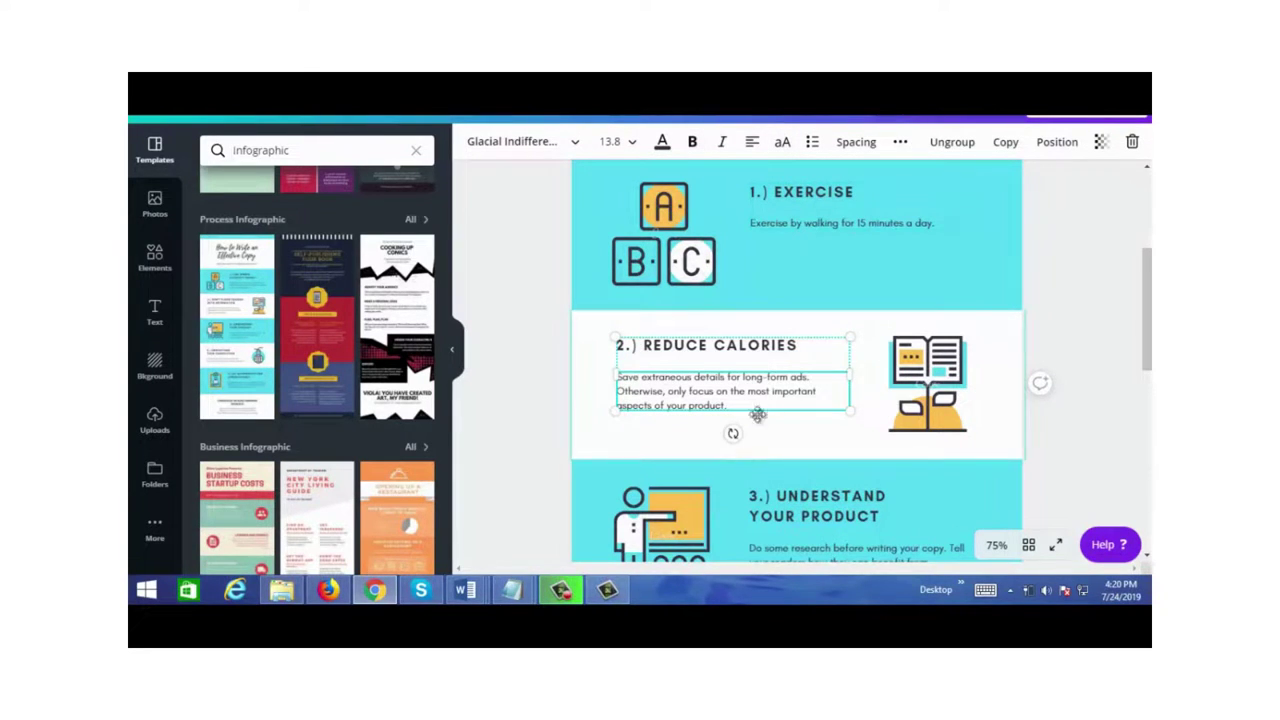
- Change the third tip's heading to "INTERMITTENT FASTING" after its number
{"action": "left_click_drag", "start_coordinate": [1145, 303], "coordinate": [1145, 365]}
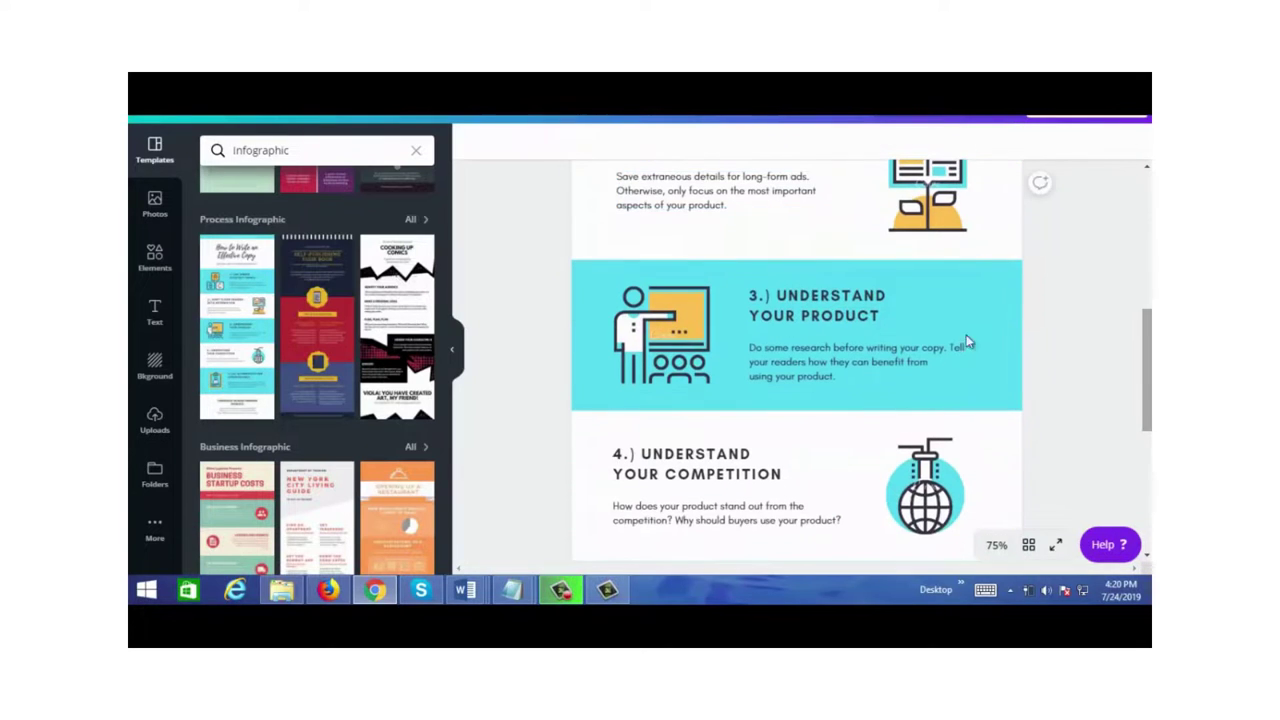
{"action": "left_click", "coordinate": [788, 298]}
{"action": "left_click_drag", "start_coordinate": [784, 297], "coordinate": [888, 313]}
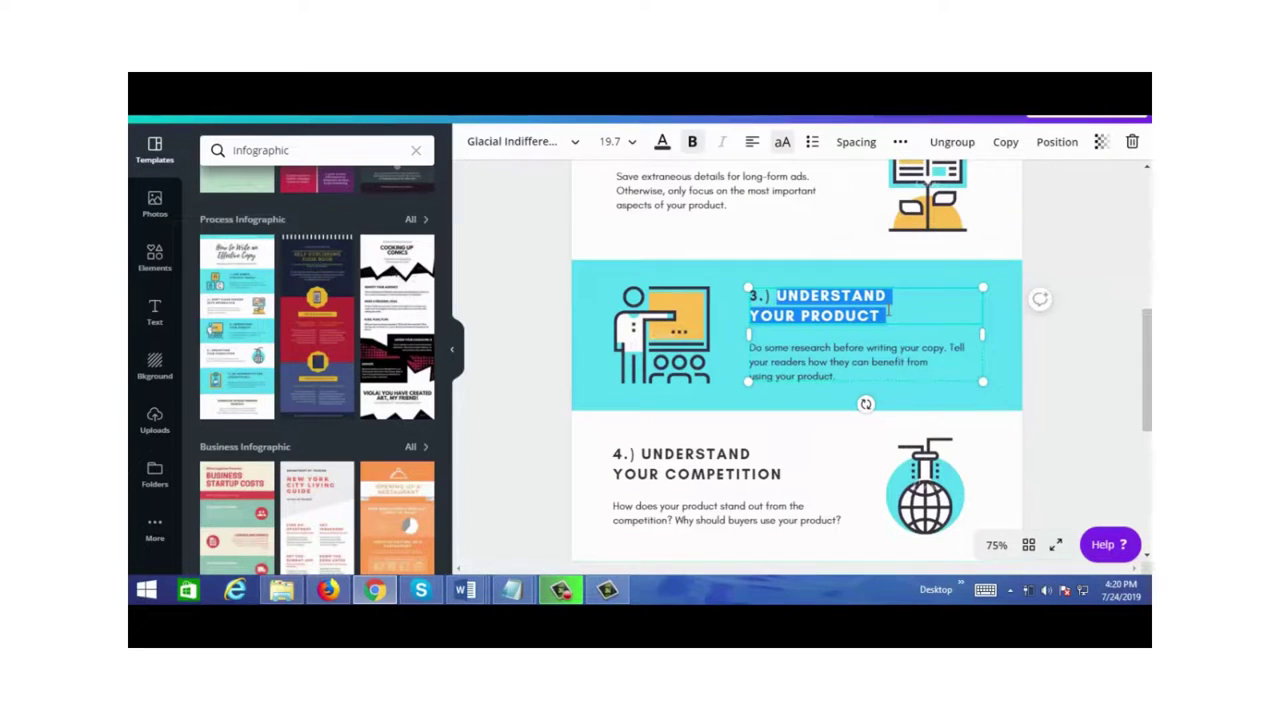
{"action": "type", "text": "INTERMITT"}
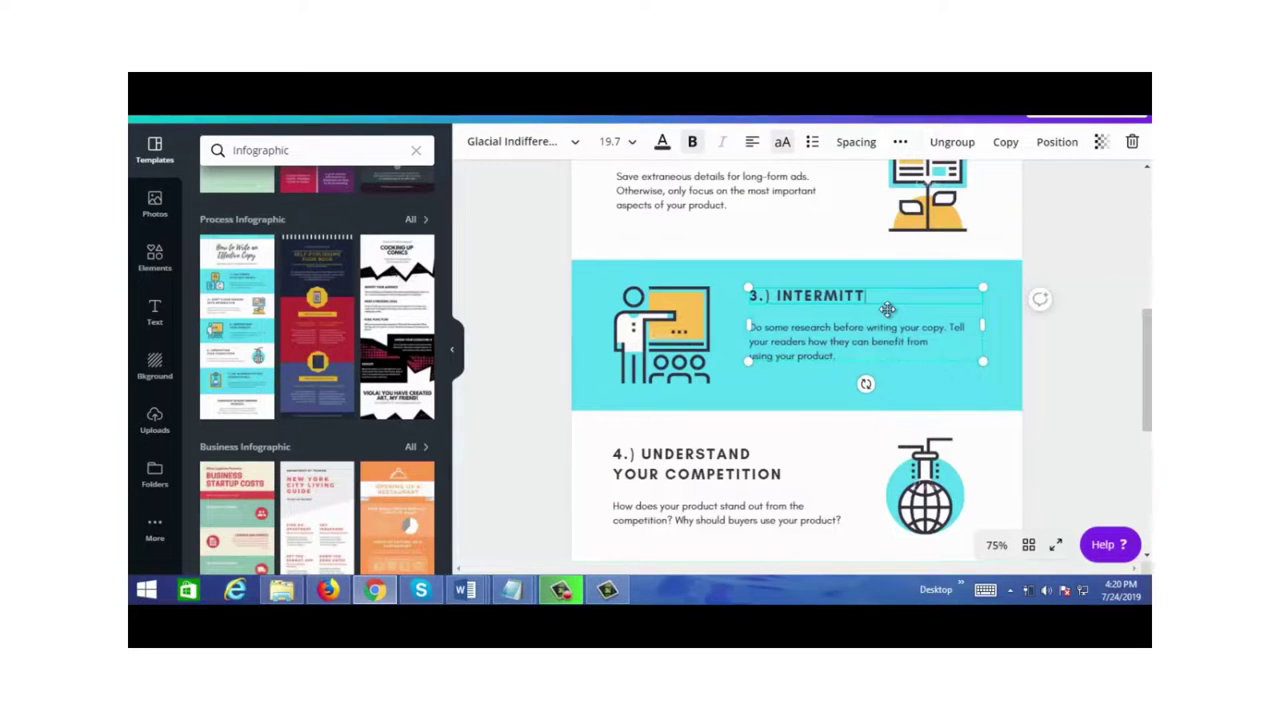
{"action": "type", "text": "ENT FASTING"}
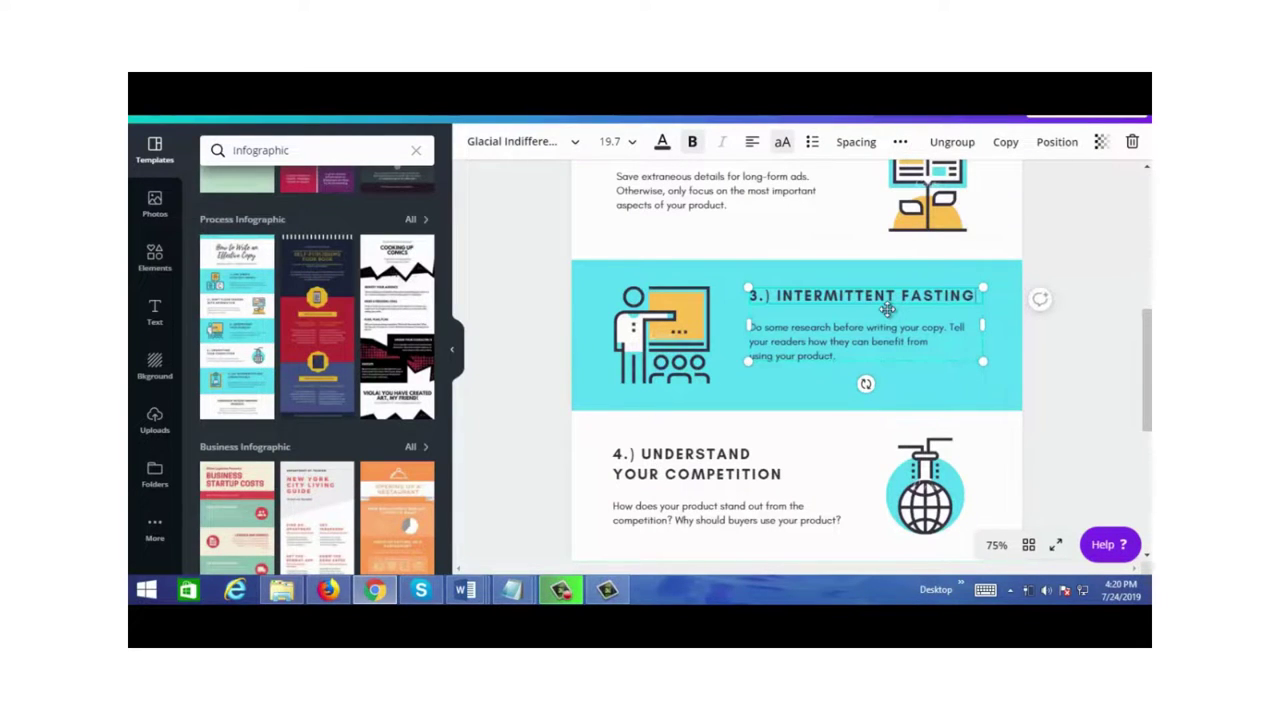
- Replace the fourth tip's heading text with "YOGA", keeping its number
{"action": "left_click_drag", "start_coordinate": [1150, 380], "coordinate": [1145, 434]}
{"action": "left_click", "coordinate": [684, 266]}
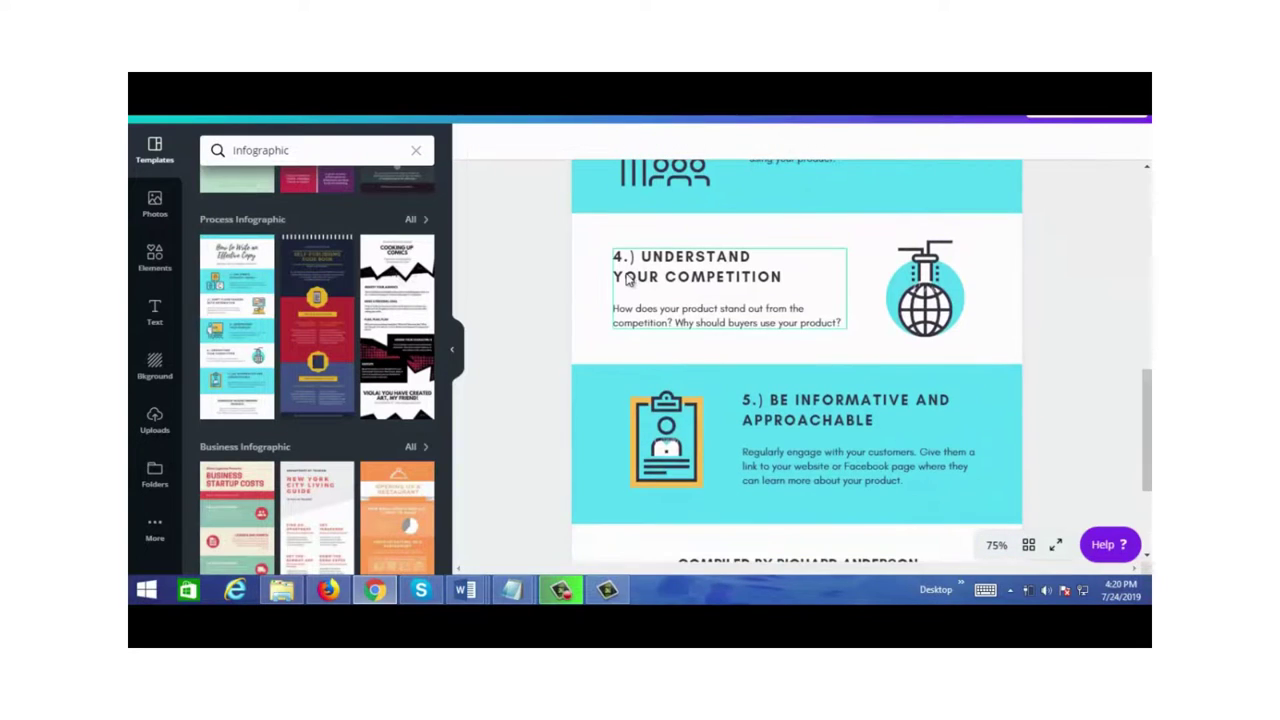
{"action": "left_click", "coordinate": [647, 258]}
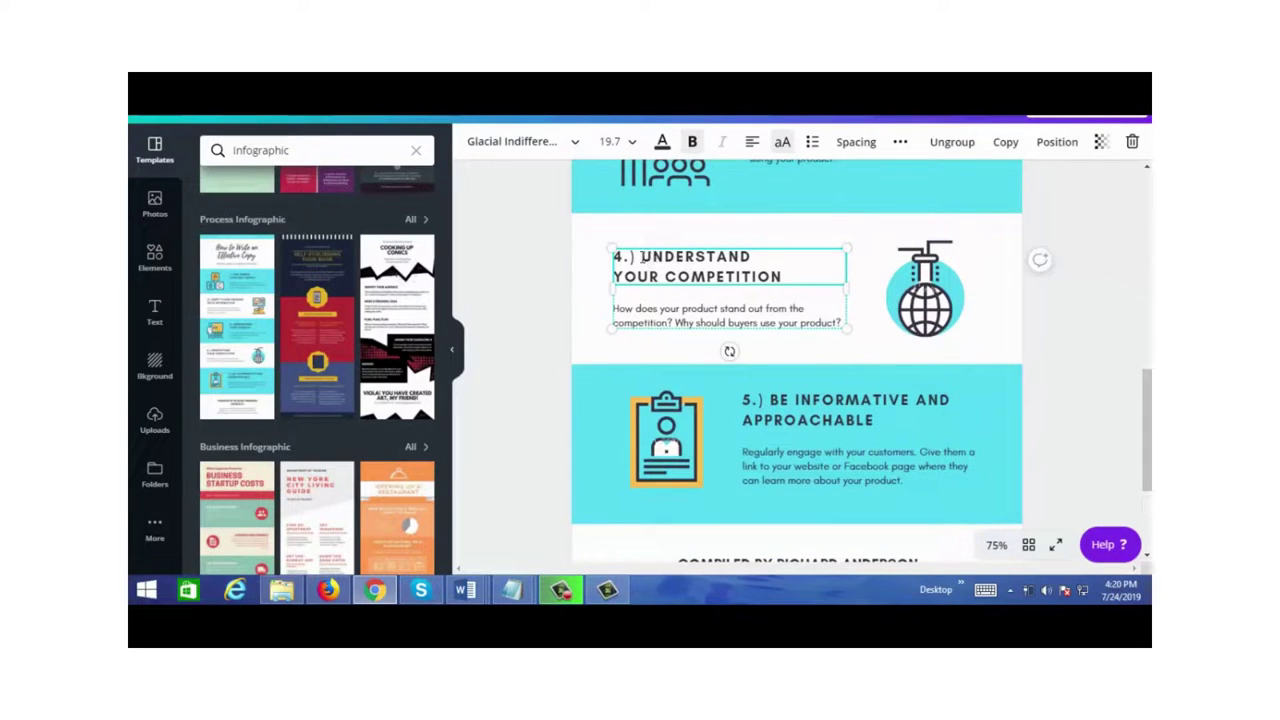
{"action": "left_click_drag", "start_coordinate": [642, 257], "coordinate": [786, 280]}
{"action": "type", "text": "YOGA"}
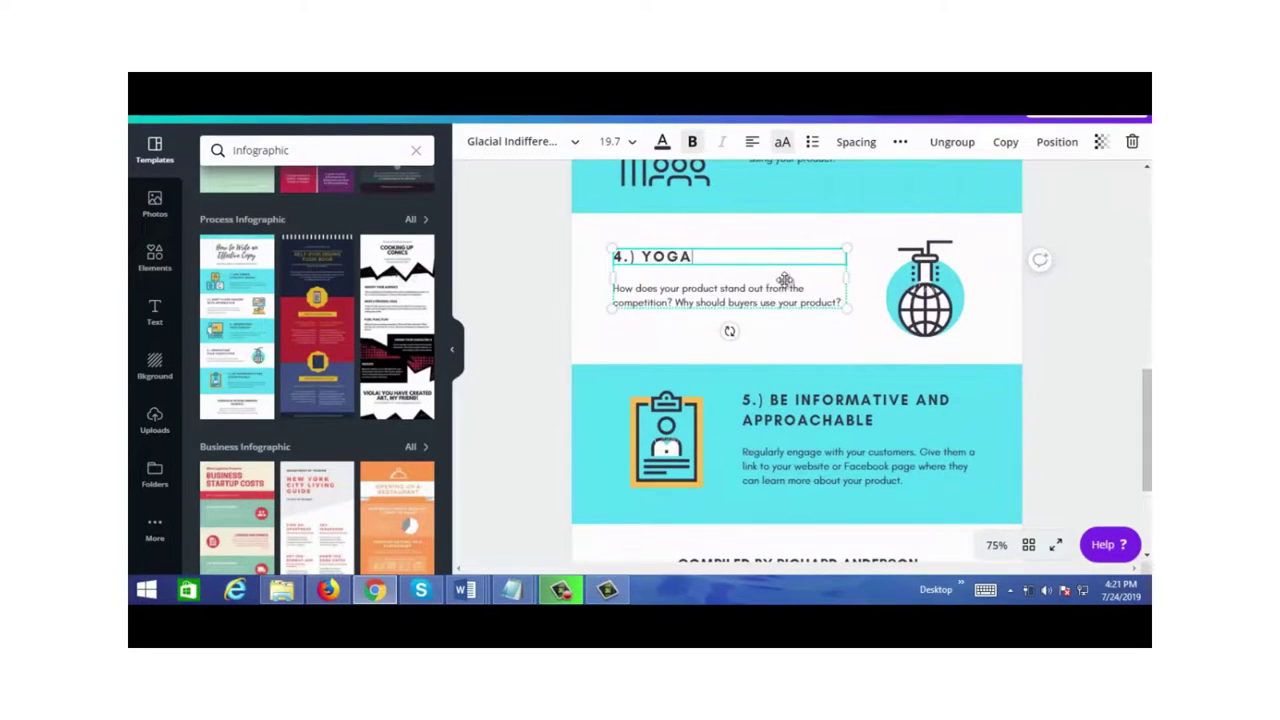
- Change the fifth tip's heading to "EAT LESS JUNK FOOD" after its number
{"action": "left_click_drag", "start_coordinate": [1146, 395], "coordinate": [1148, 430]}
{"action": "left_click", "coordinate": [1080, 405]}
{"action": "left_click", "coordinate": [802, 312]}
{"action": "left_click_drag", "start_coordinate": [745, 298], "coordinate": [886, 312]}
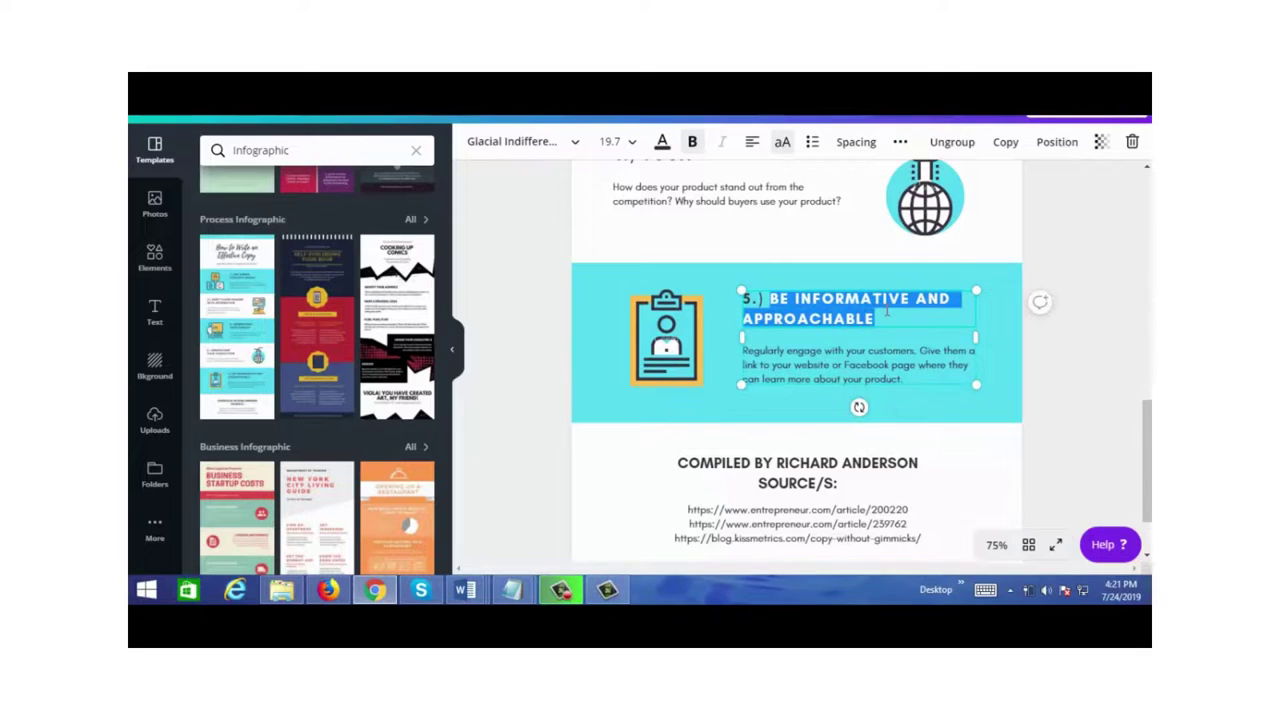
{"action": "type", "text": "EAT"}
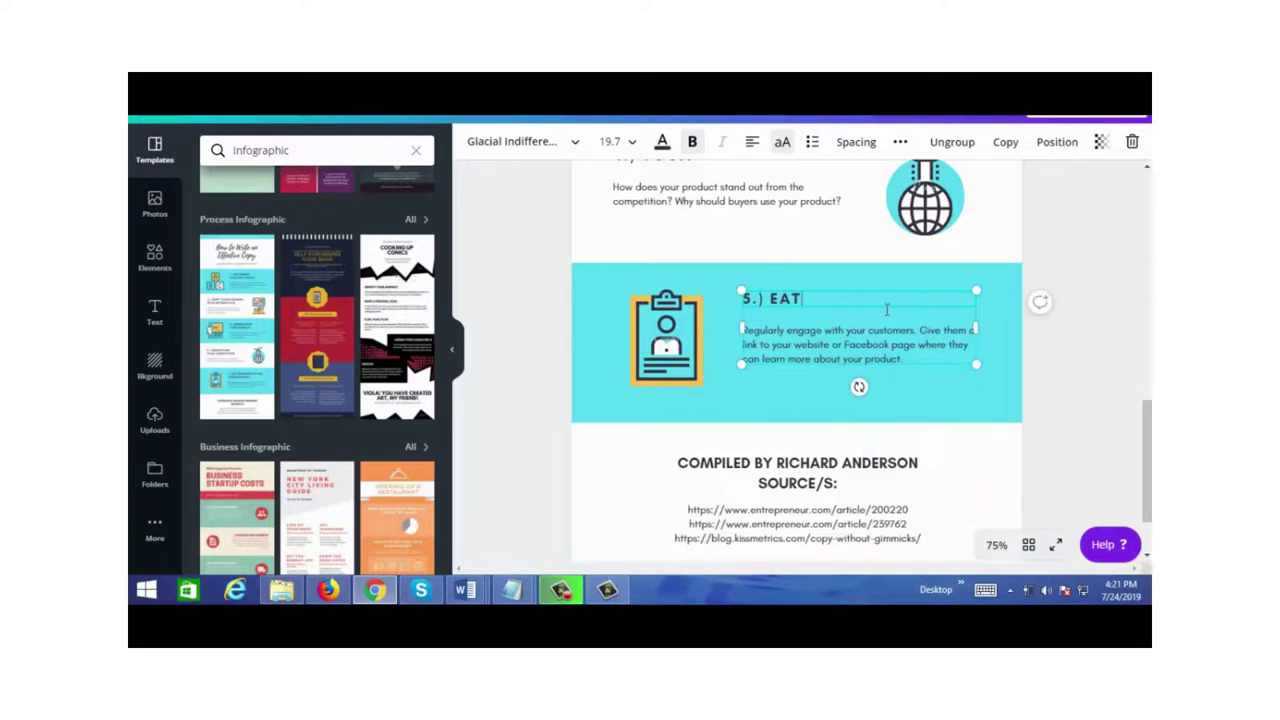
{"action": "type", "text": " LESS JUNK FOOD"}
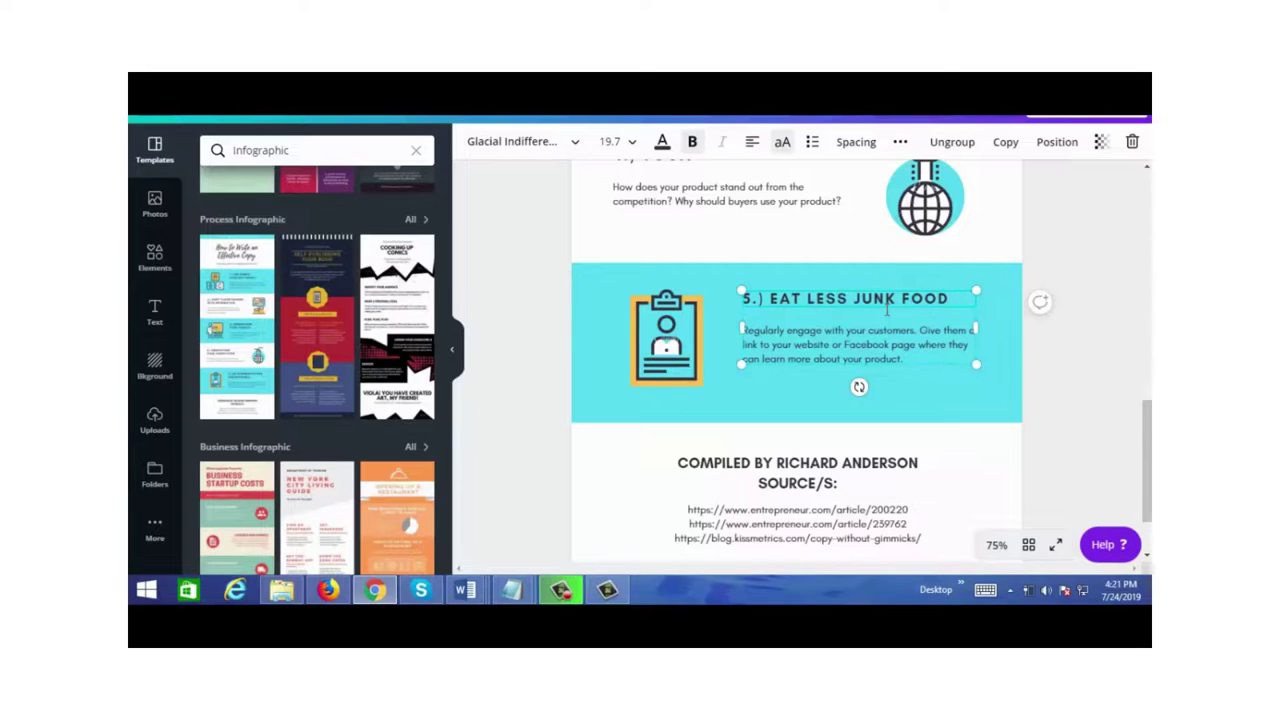
- Delete the clipboard illustration beside the fifth tip
{"action": "left_click", "coordinate": [778, 345]}
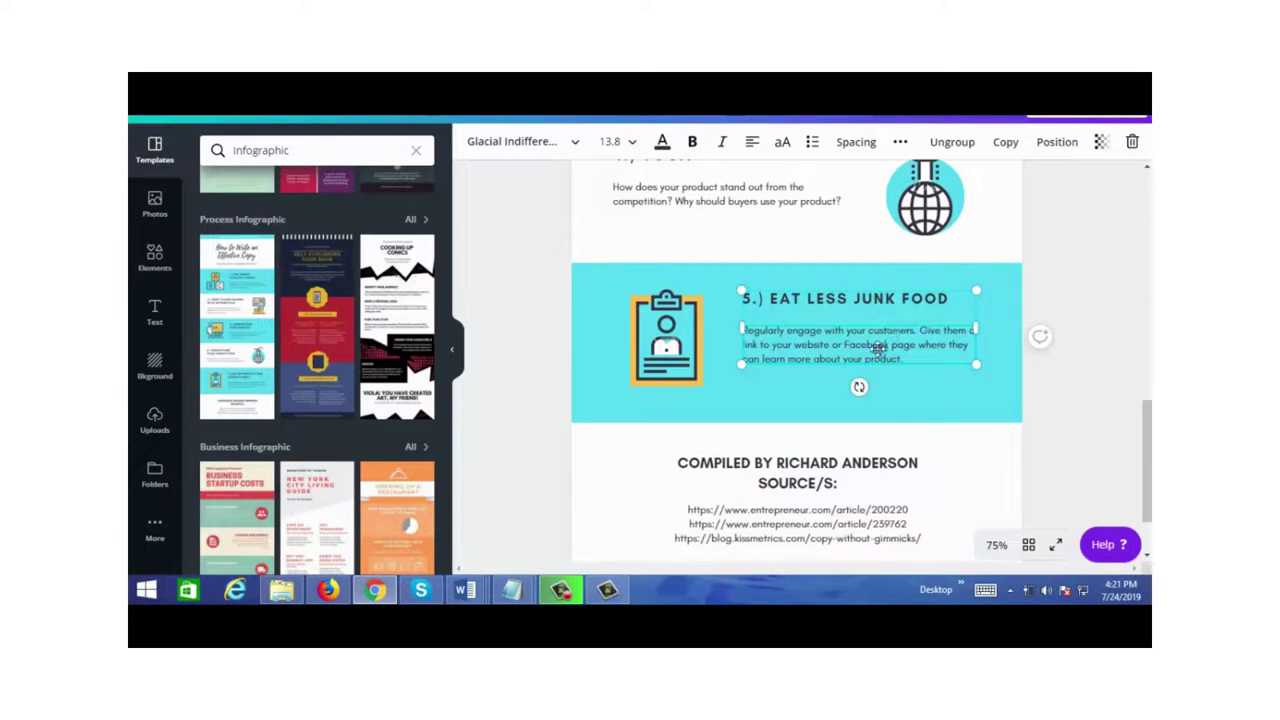
{"action": "left_click", "coordinate": [780, 392]}
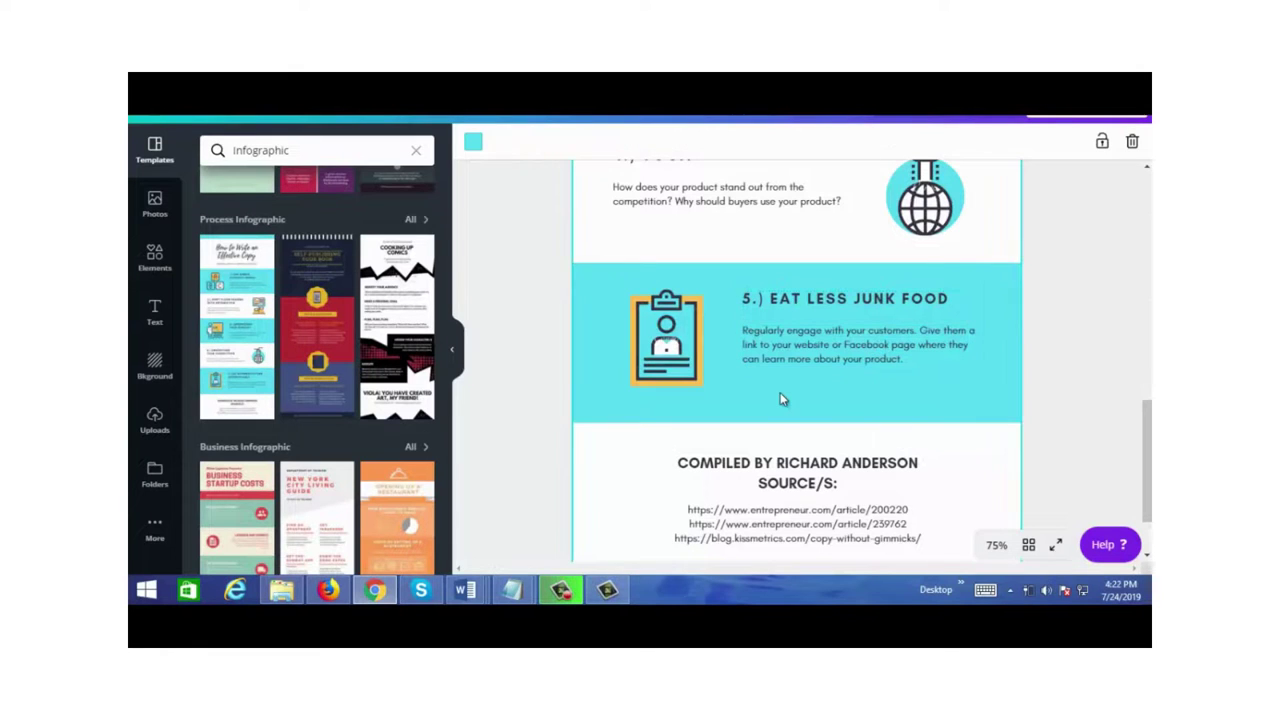
{"action": "left_click", "coordinate": [672, 320]}
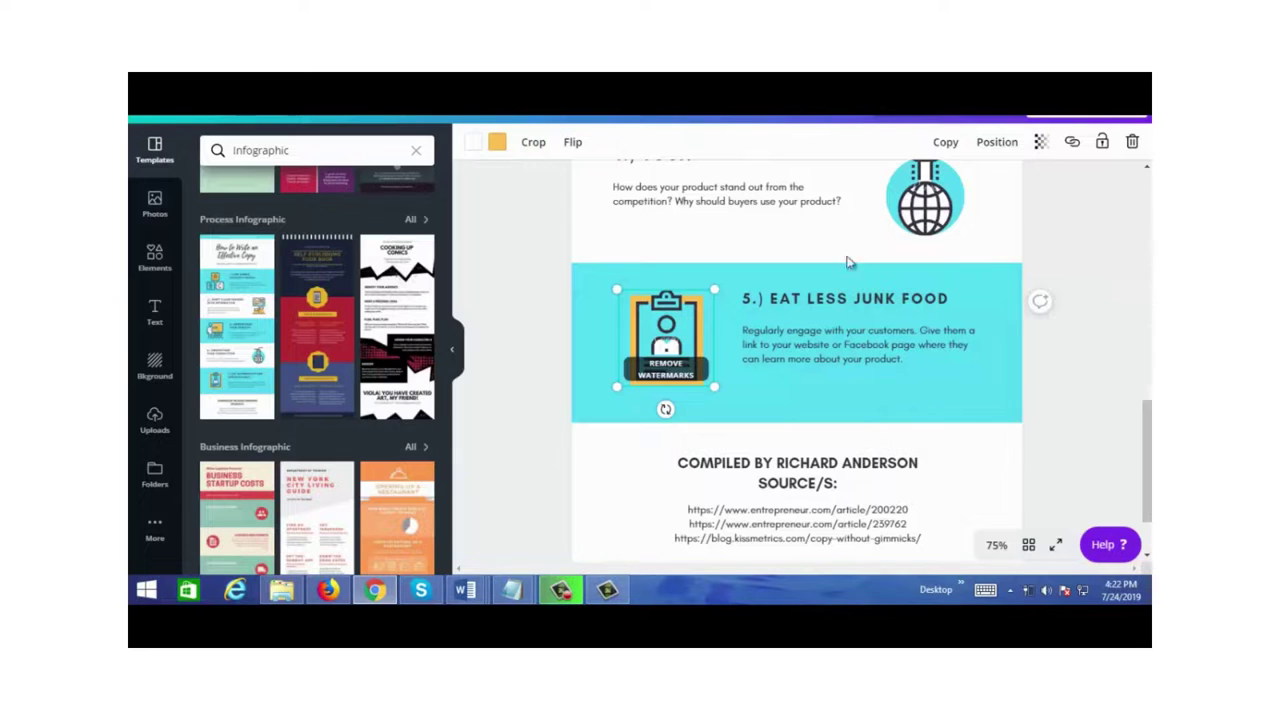
{"action": "left_click", "coordinate": [1133, 143]}
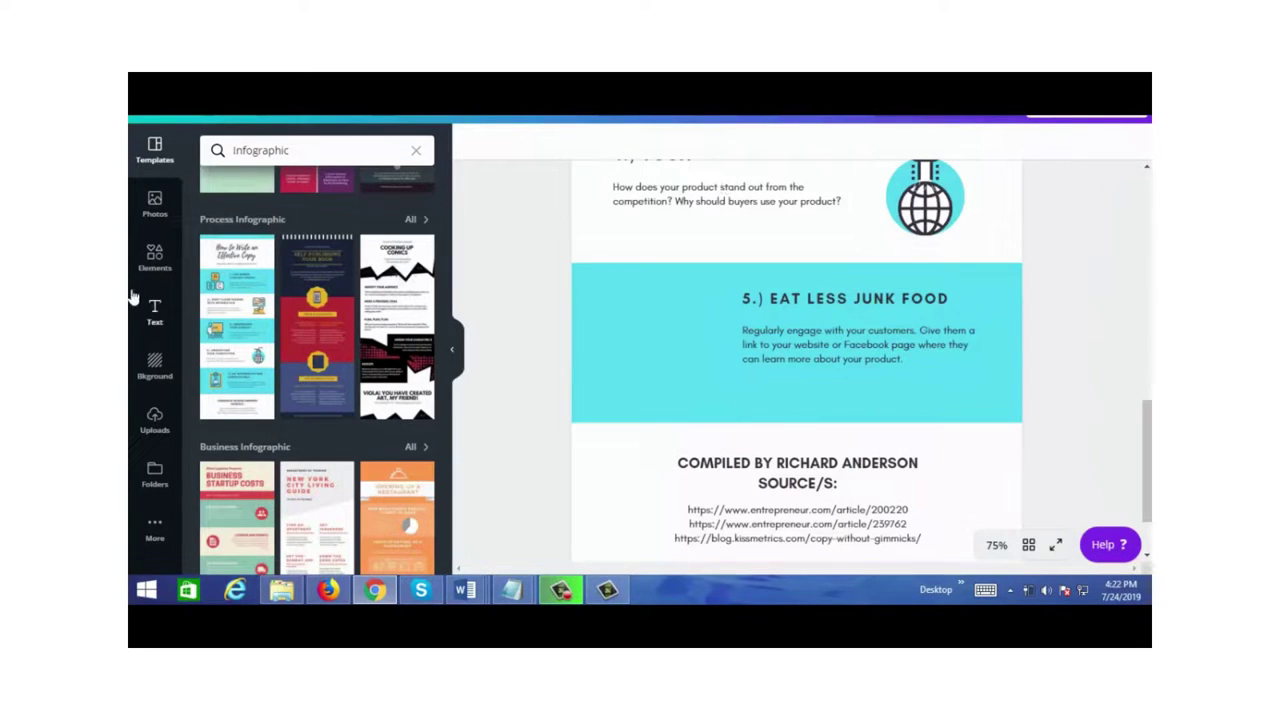
- Look for a replacement image and add the free Food photo of a salad plate with wooden spoons on a dark wooden table
{"action": "left_click", "coordinate": [155, 270]}
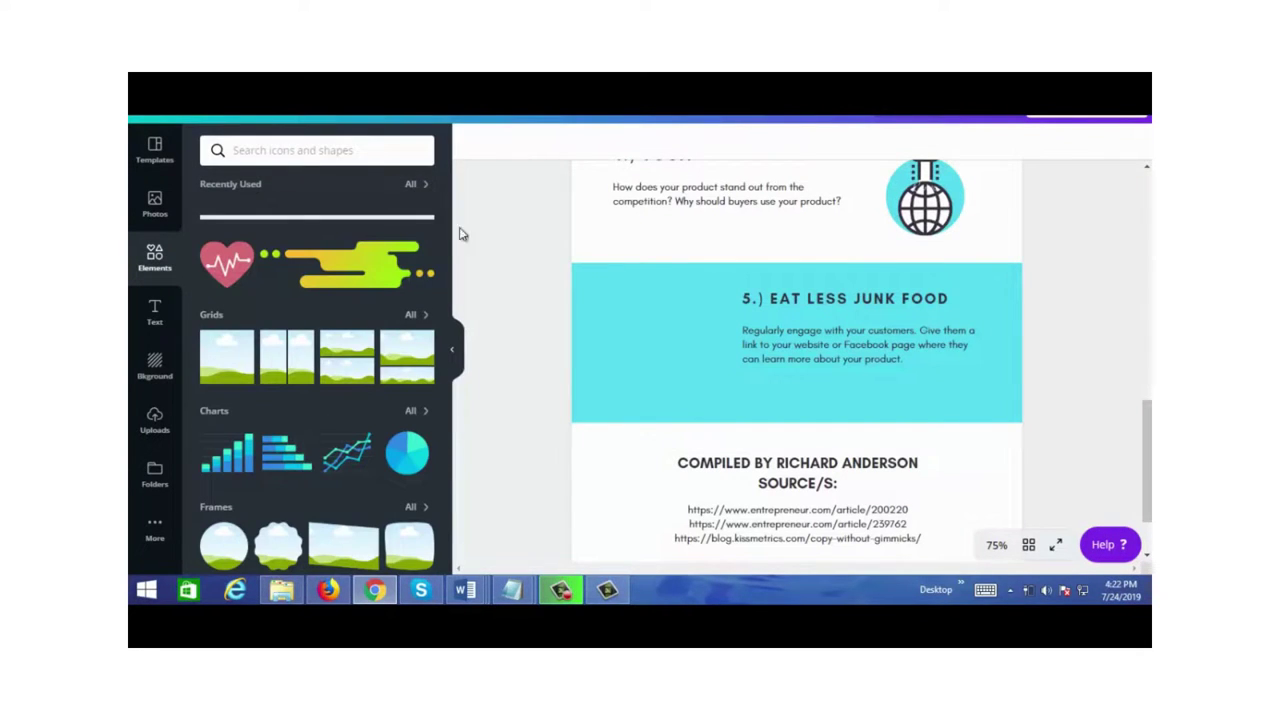
{"action": "scroll", "coordinate": [445, 272], "scroll_direction": "down", "scroll_amount": 1}
{"action": "scroll", "coordinate": [445, 272], "scroll_direction": "down", "scroll_amount": 5}
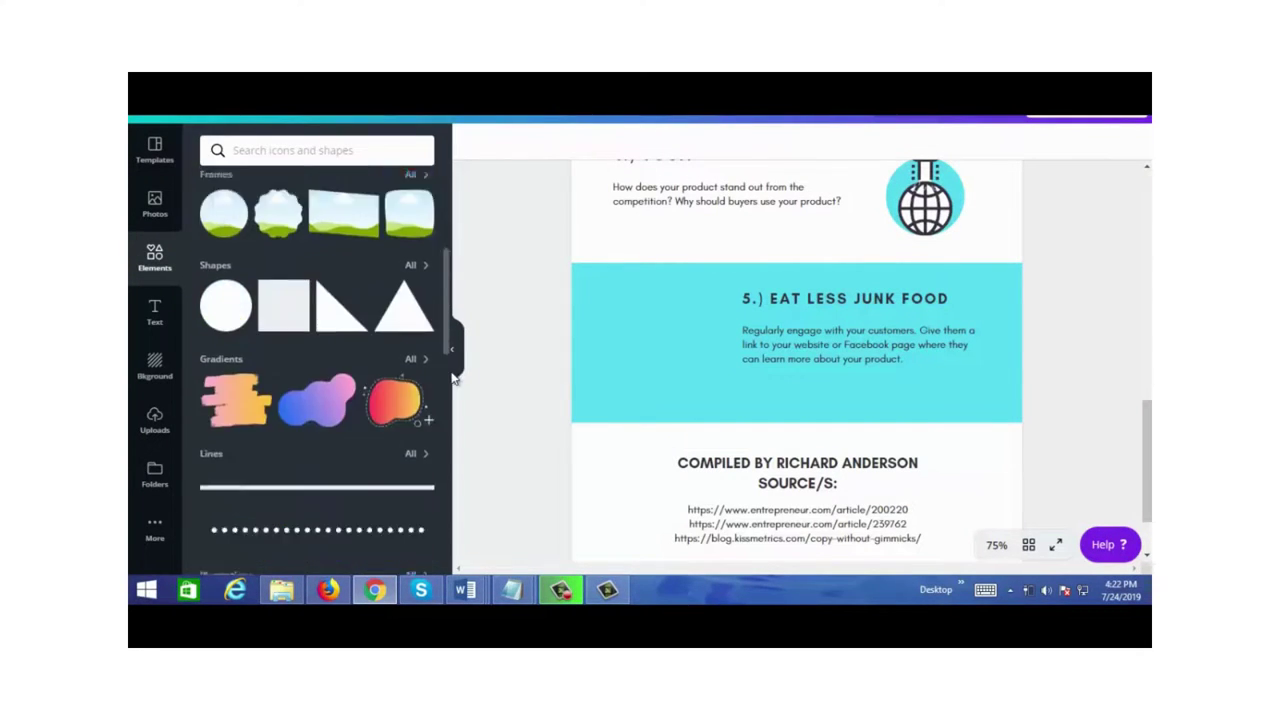
{"action": "scroll", "coordinate": [452, 268], "scroll_direction": "up", "scroll_amount": 6}
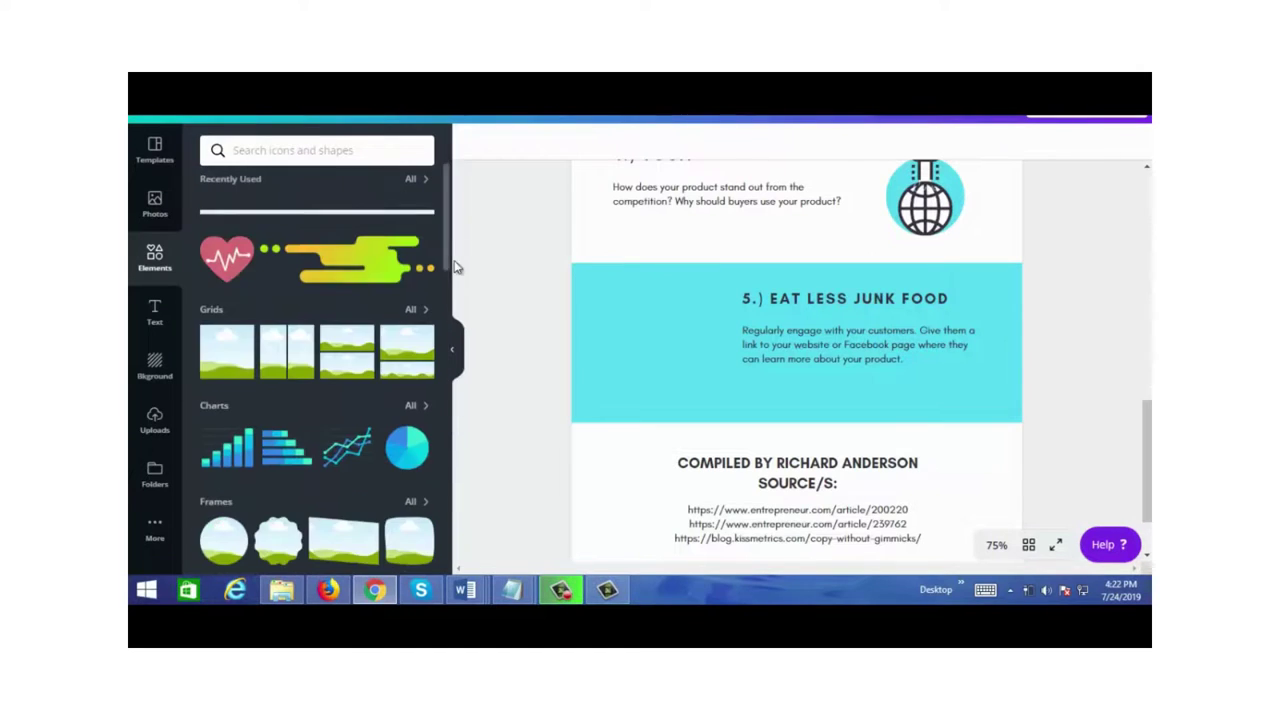
{"action": "left_click", "coordinate": [158, 215]}
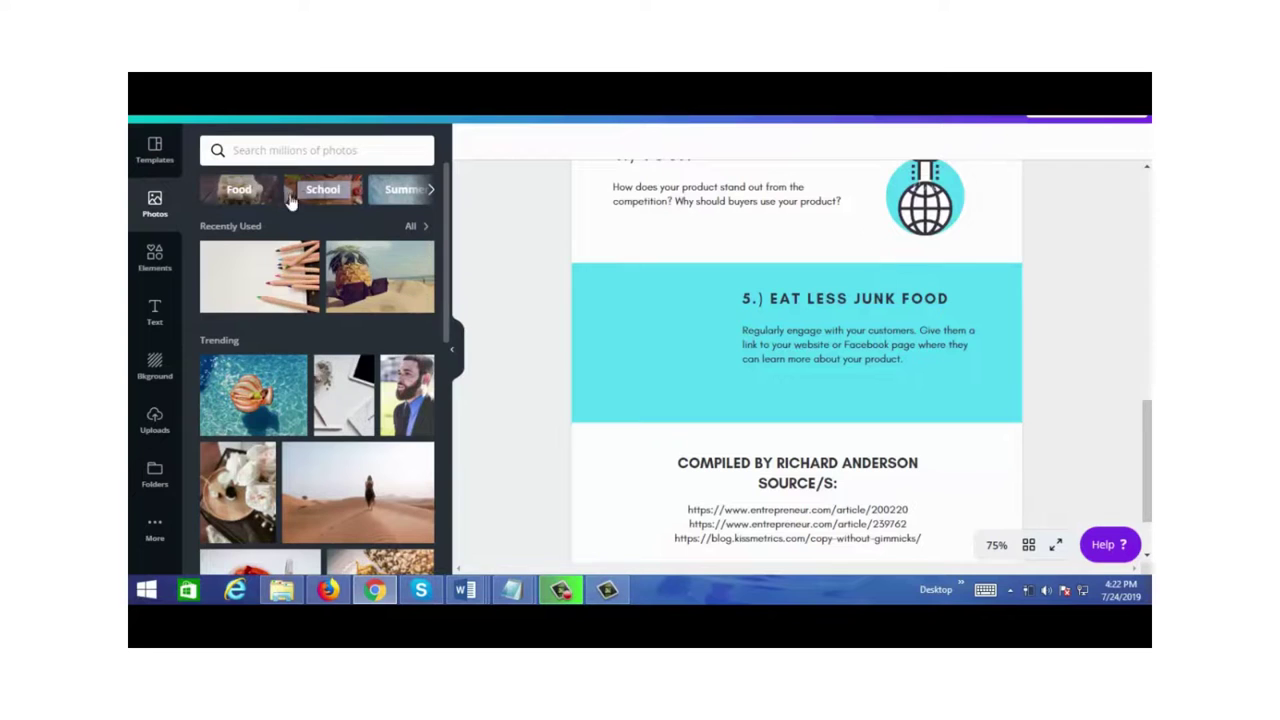
{"action": "left_click", "coordinate": [239, 190]}
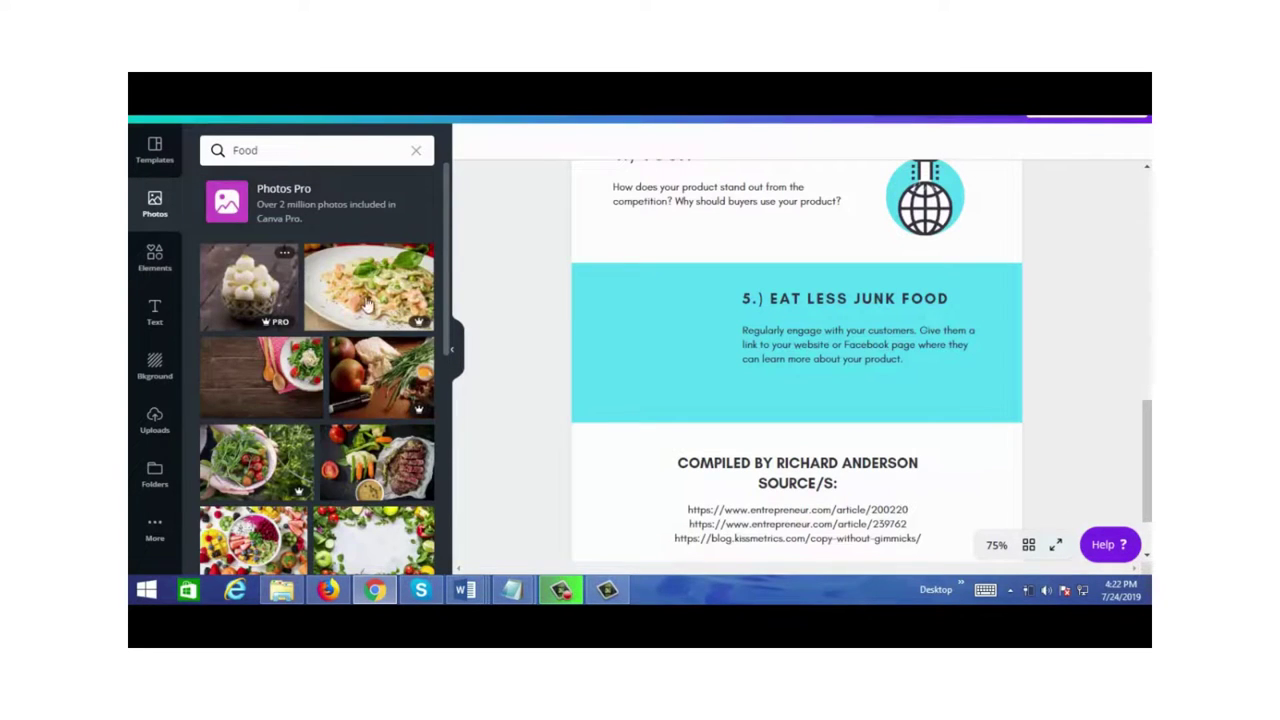
{"action": "left_click", "coordinate": [283, 395]}
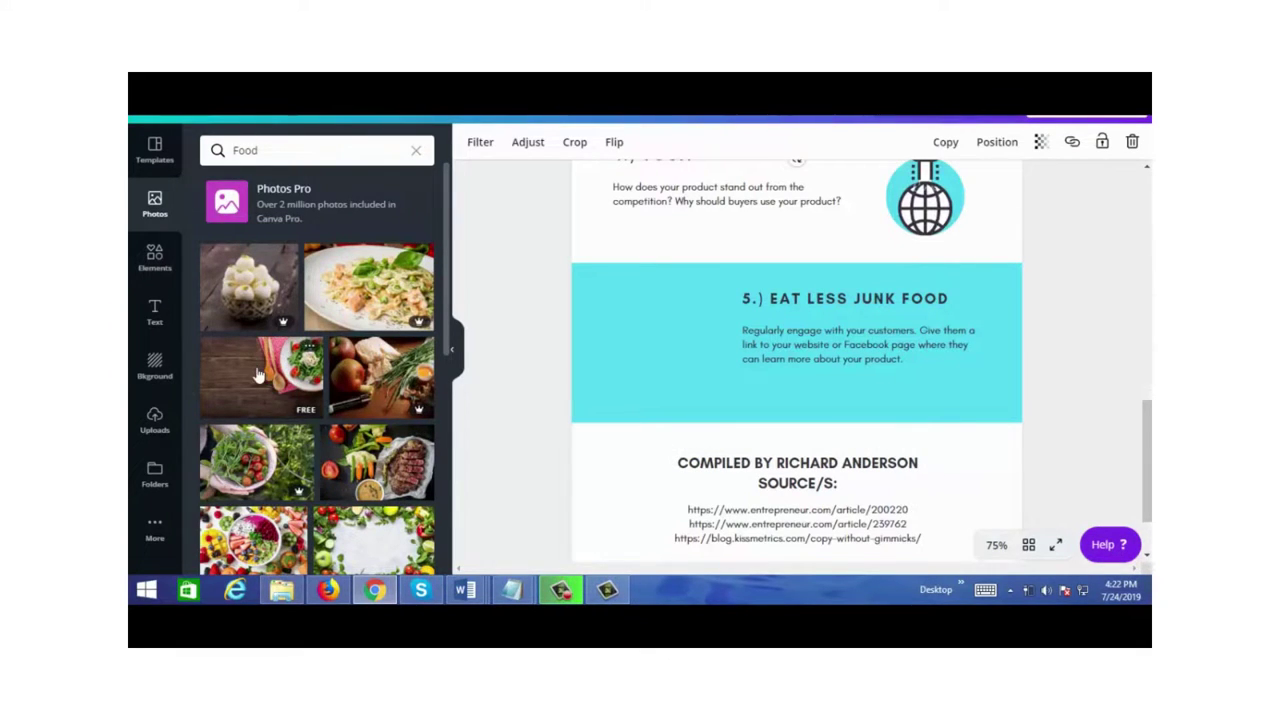
{"action": "left_click_drag", "start_coordinate": [1147, 433], "coordinate": [1150, 334]}
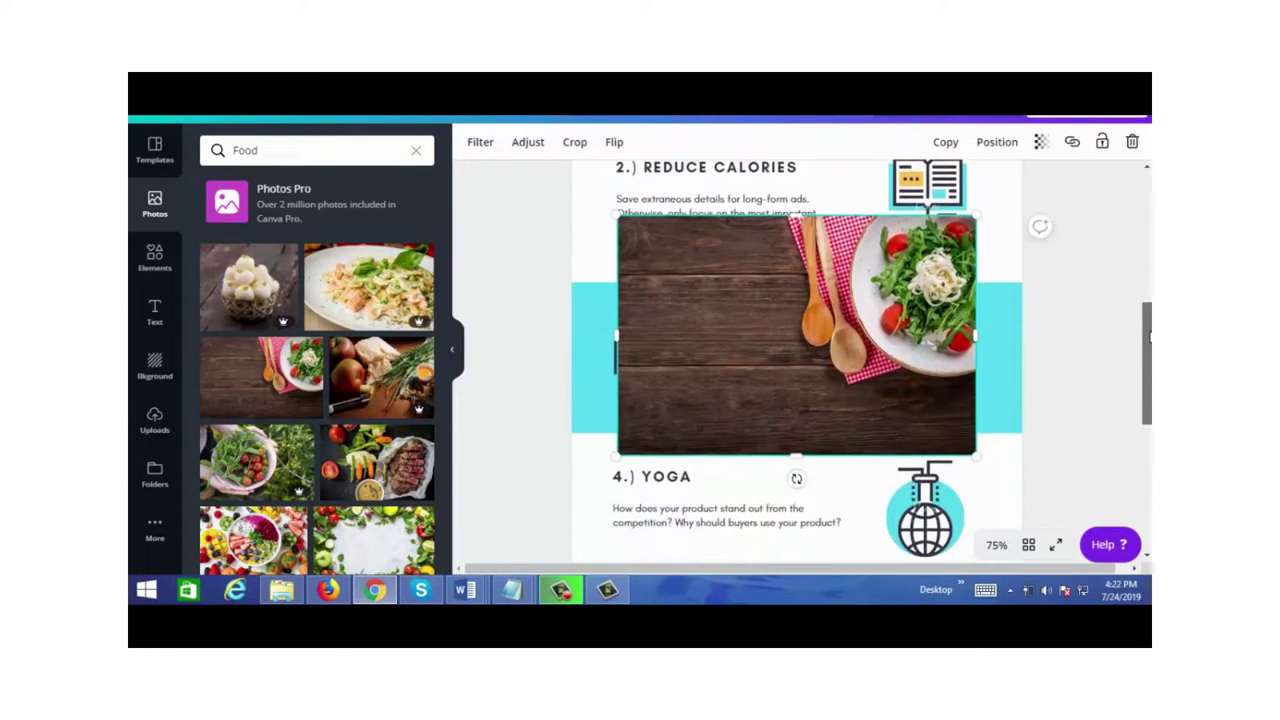
- Move the salad photo to the fifth tip, crop away most of the empty table, and place it beside the "EAT LESS JUNK FOOD" text
{"action": "left_click_drag", "start_coordinate": [757, 298], "coordinate": [851, 463]}
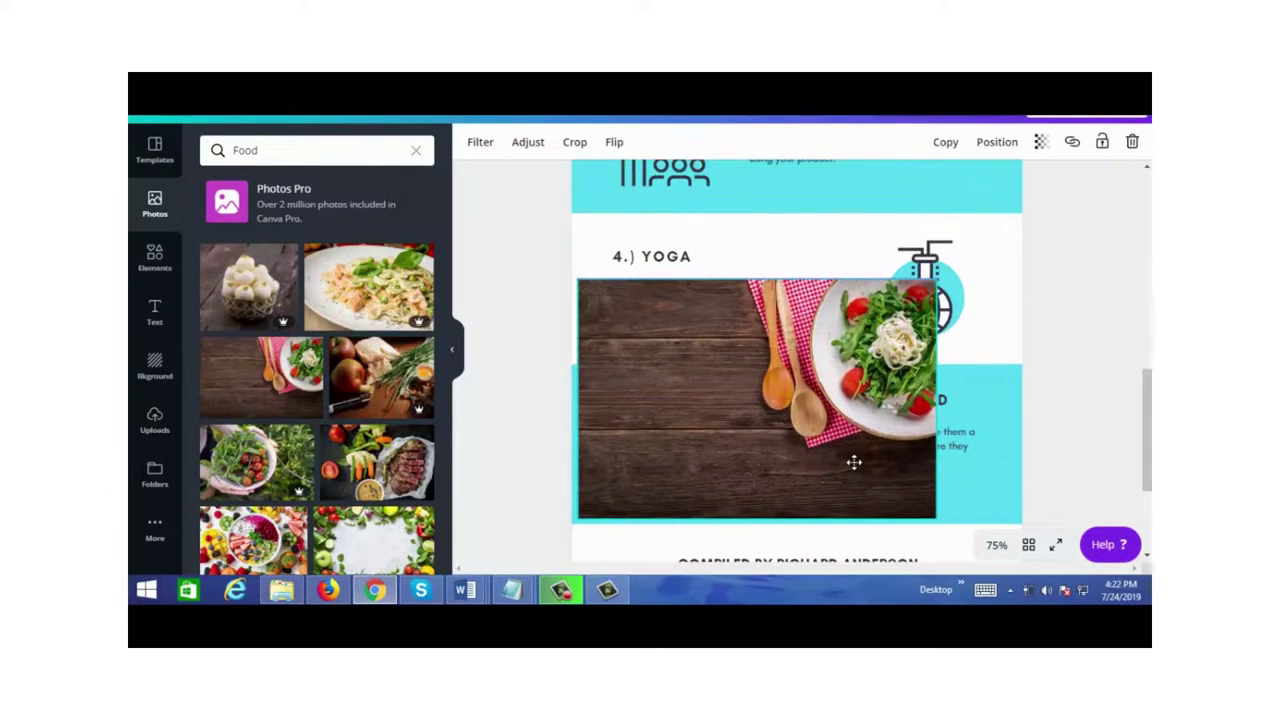
{"action": "left_click_drag", "start_coordinate": [757, 279], "coordinate": [757, 403]}
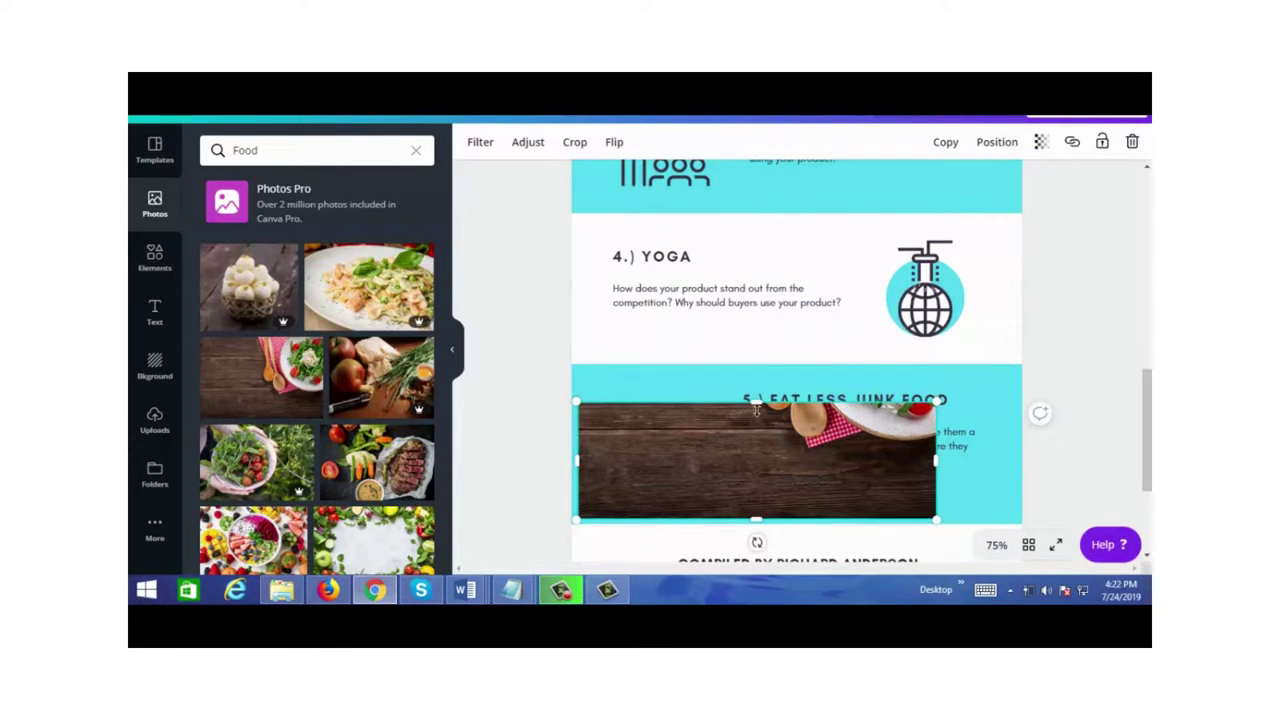
{"action": "mouse_move", "coordinate": [750, 337]}
{"action": "left_mouse_down"}
{"action": "mouse_move", "coordinate": [757, 237]}
{"action": "mouse_move", "coordinate": [766, 321]}
{"action": "left_mouse_up"}
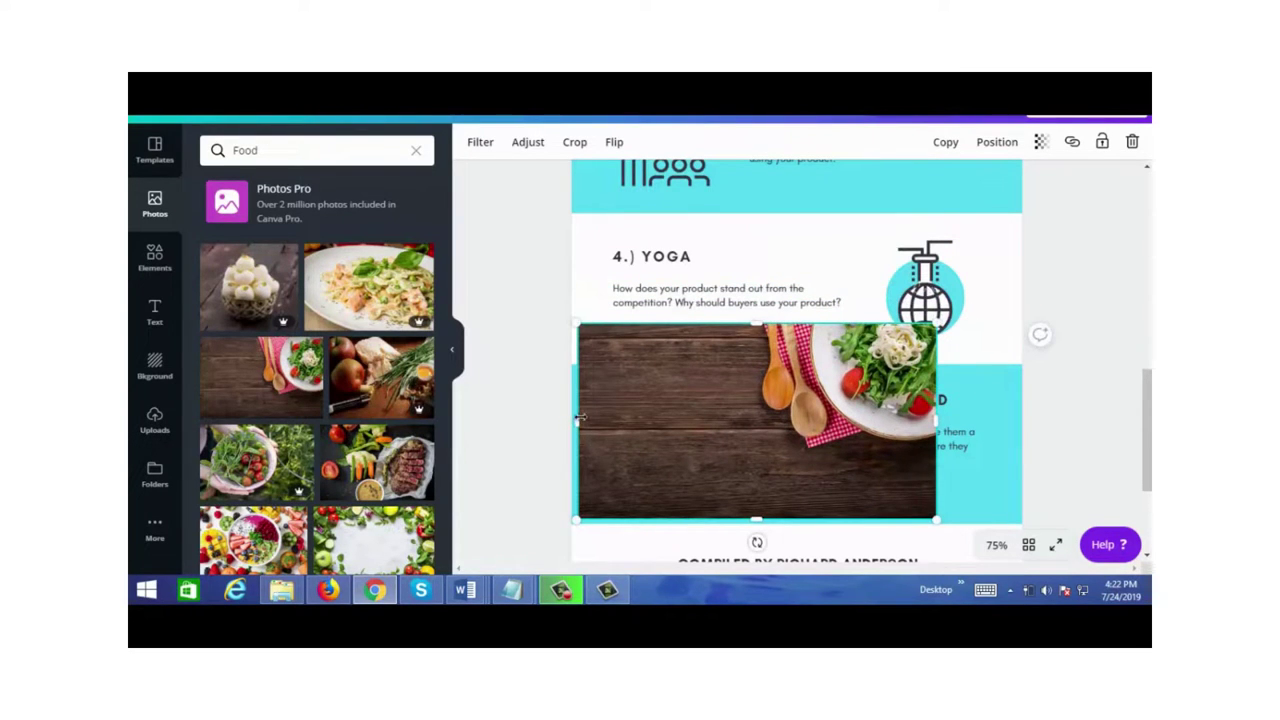
{"action": "left_click_drag", "start_coordinate": [579, 420], "coordinate": [736, 413]}
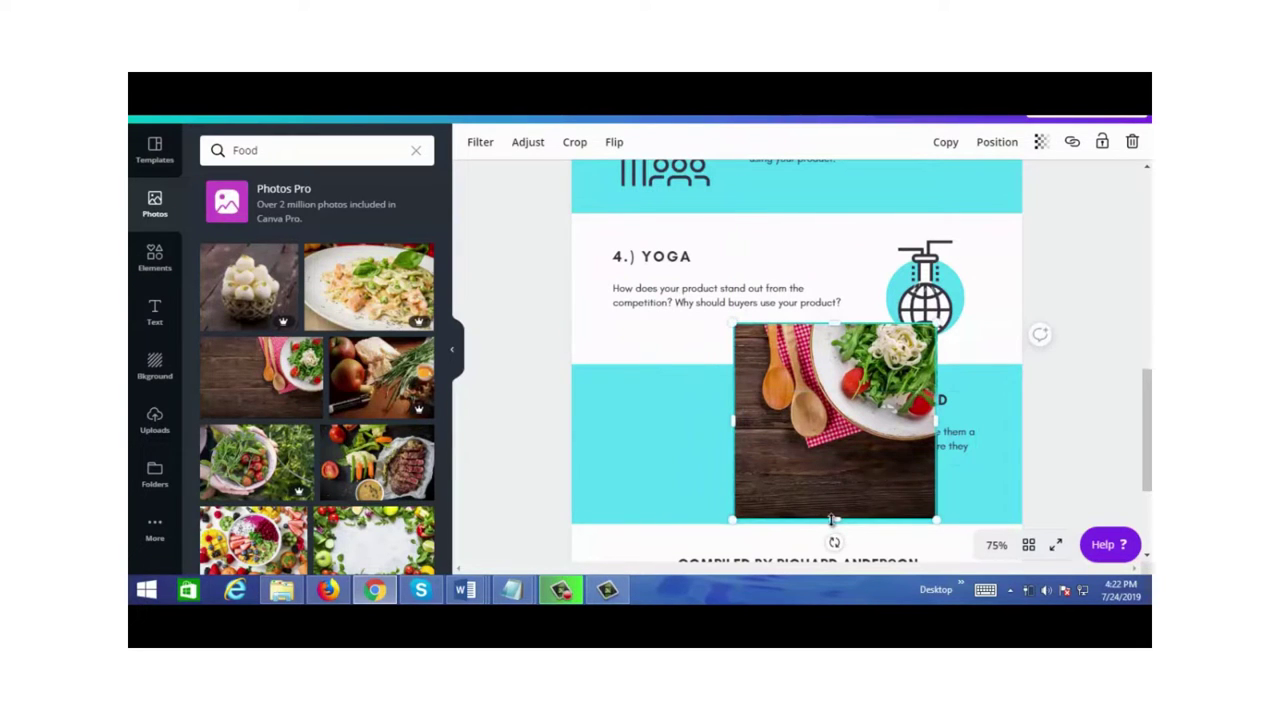
{"action": "left_click_drag", "start_coordinate": [831, 497], "coordinate": [834, 438]}
{"action": "left_click_drag", "start_coordinate": [734, 378], "coordinate": [788, 380]}
{"action": "left_click_drag", "start_coordinate": [901, 357], "coordinate": [697, 414]}
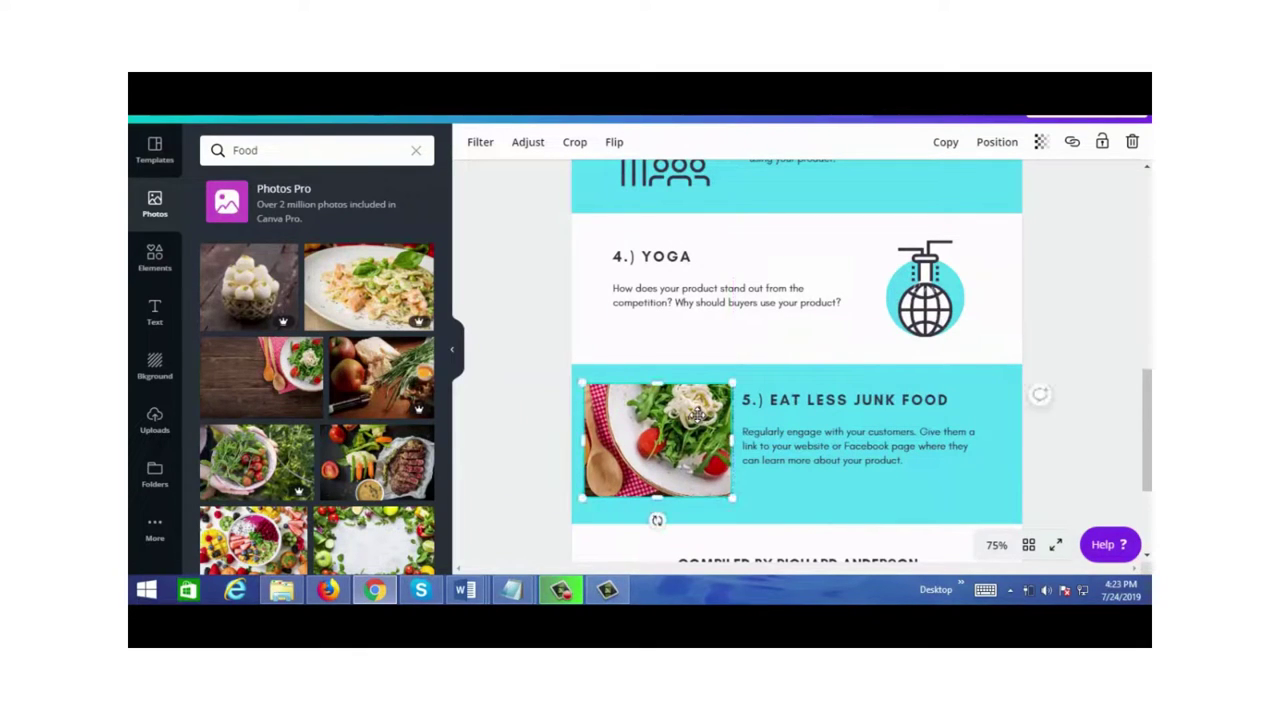
- Replace the compiler's name in the infographic's closing credit line, keeping "COMPILED BY" and the "SOURCE/S:" line
{"action": "scroll", "coordinate": [1150, 422], "scroll_direction": "down", "scroll_amount": 1}
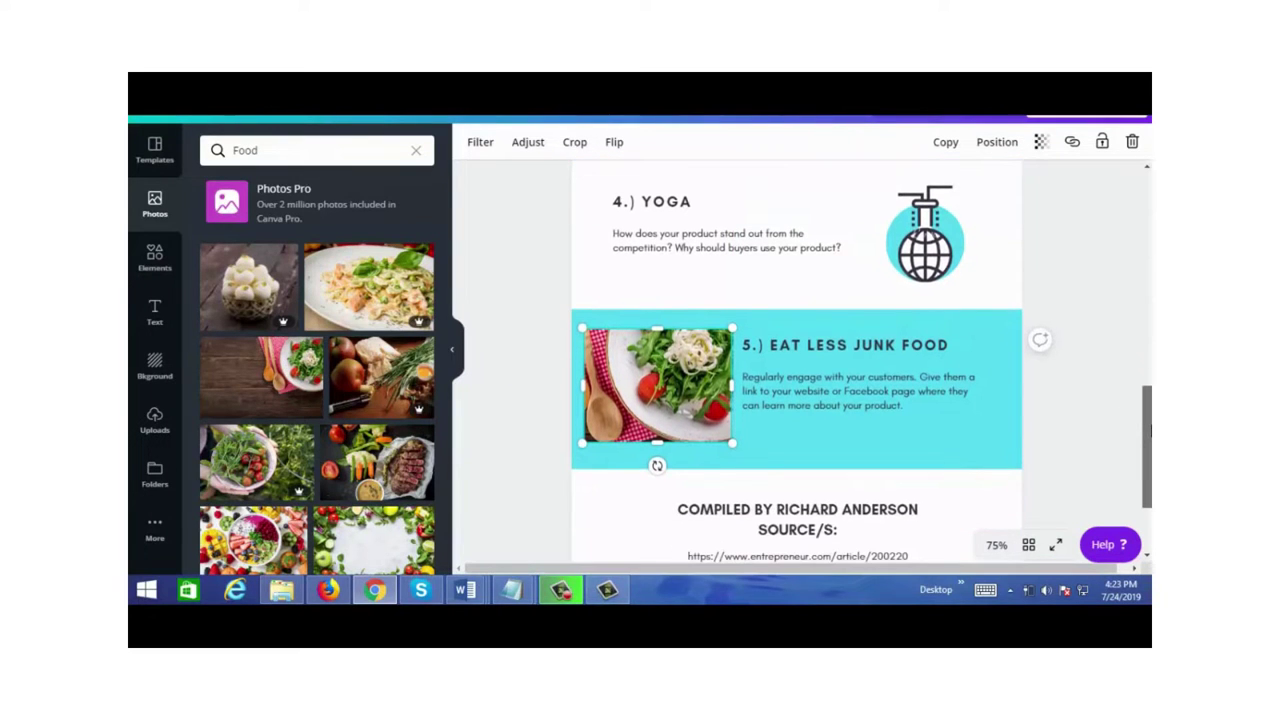
{"action": "scroll", "coordinate": [1150, 430], "scroll_direction": "down", "scroll_amount": 3}
{"action": "scroll", "coordinate": [1150, 436], "scroll_direction": "up", "scroll_amount": 2}
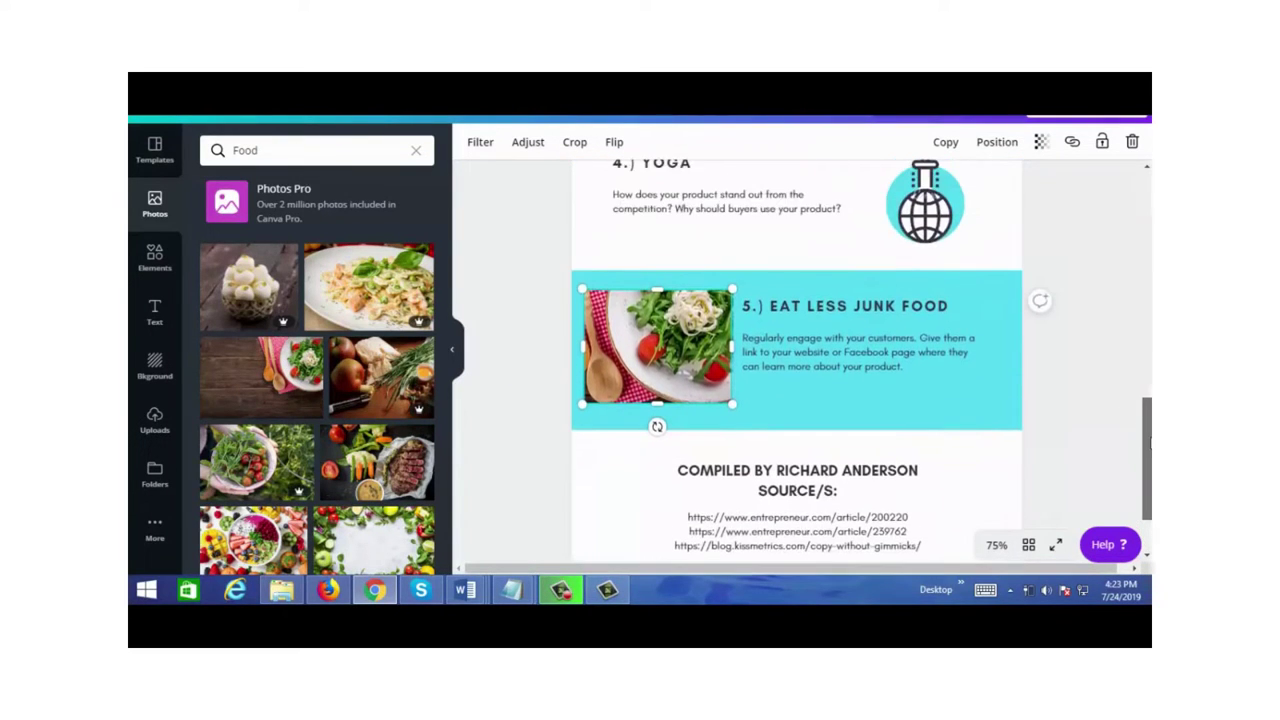
{"action": "left_click", "coordinate": [1100, 440]}
{"action": "scroll", "coordinate": [1009, 443], "scroll_direction": "down", "scroll_amount": 2}
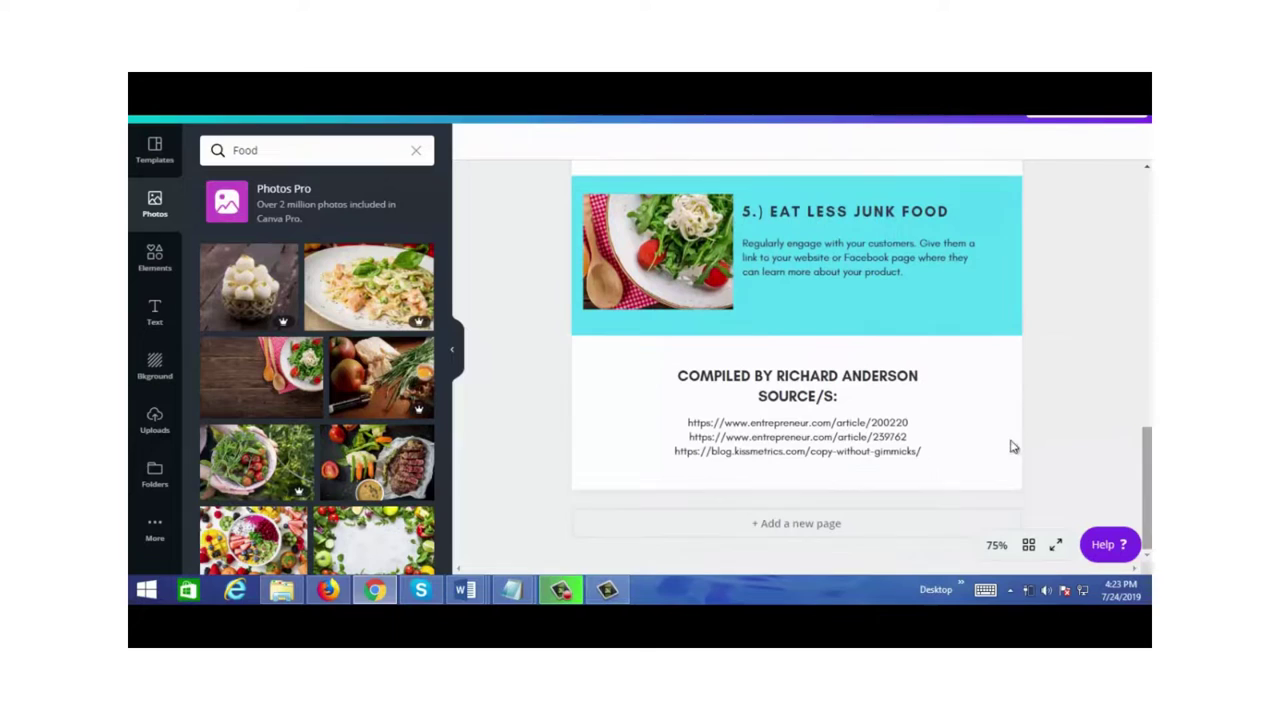
{"action": "left_click", "coordinate": [786, 382]}
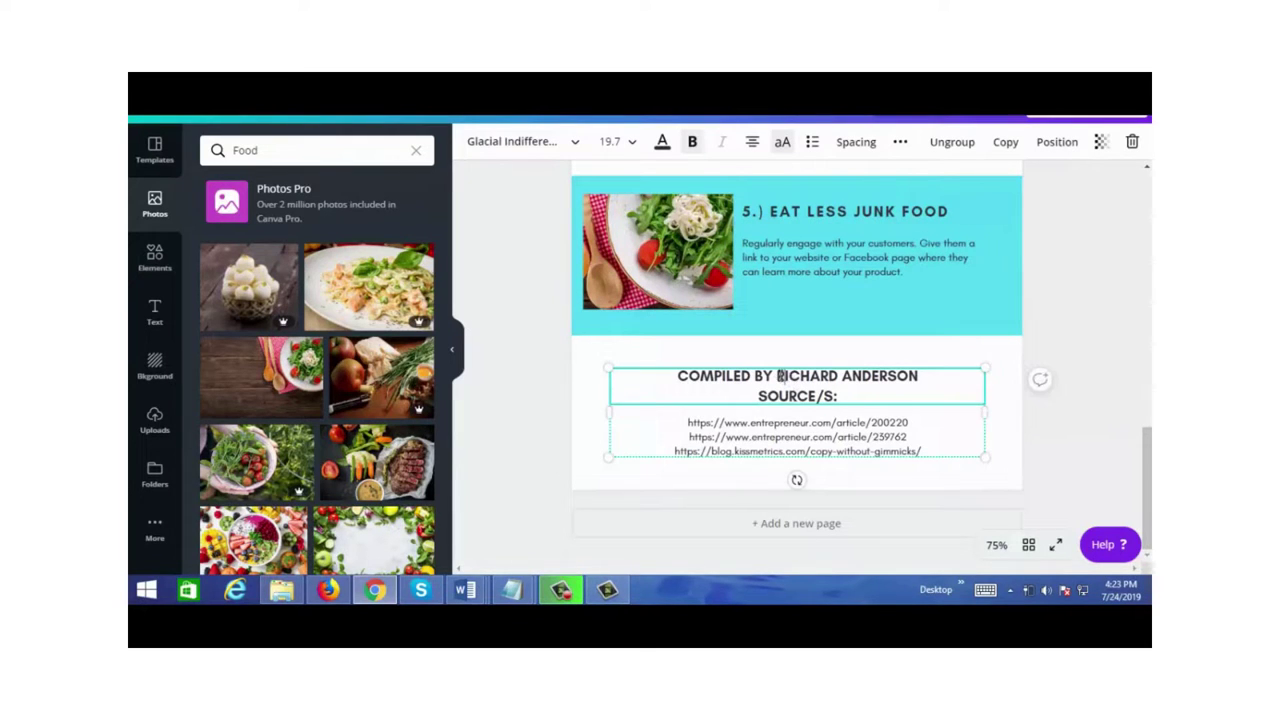
{"action": "left_click_drag", "start_coordinate": [779, 376], "coordinate": [923, 375]}
{"action": "type", "text": "JOHN DOE"}
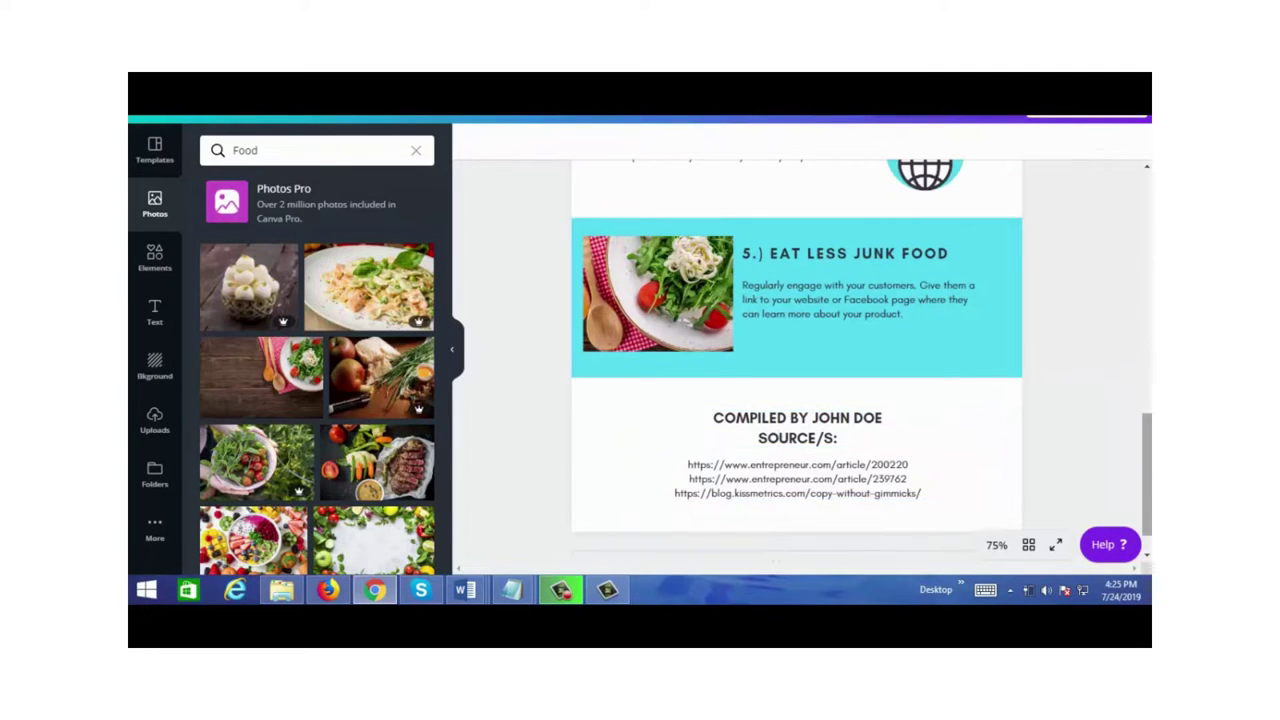
{"action": "left_click_drag", "start_coordinate": [1147, 490], "coordinate": [1123, 243]}
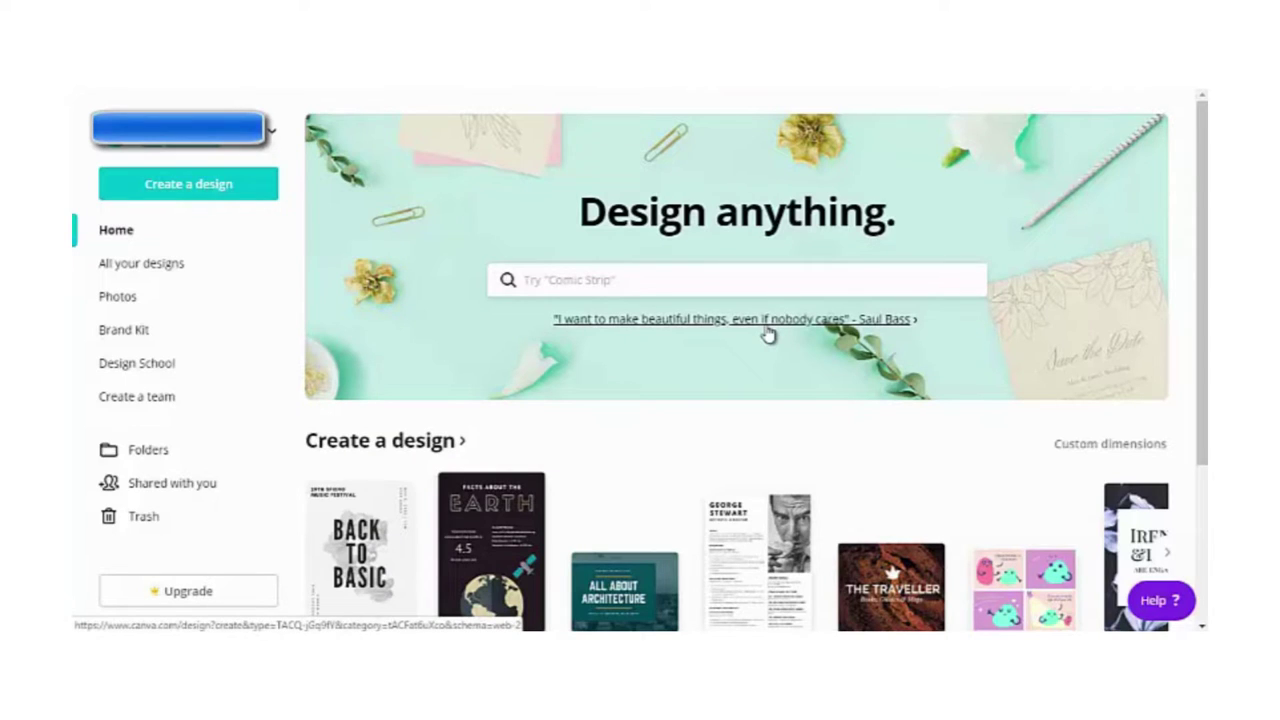
- Create a new Book Cover design from the Personal category and apply the free Thriller Book Cover template titled "I AM JANE"
{"action": "left_click", "coordinate": [405, 450]}
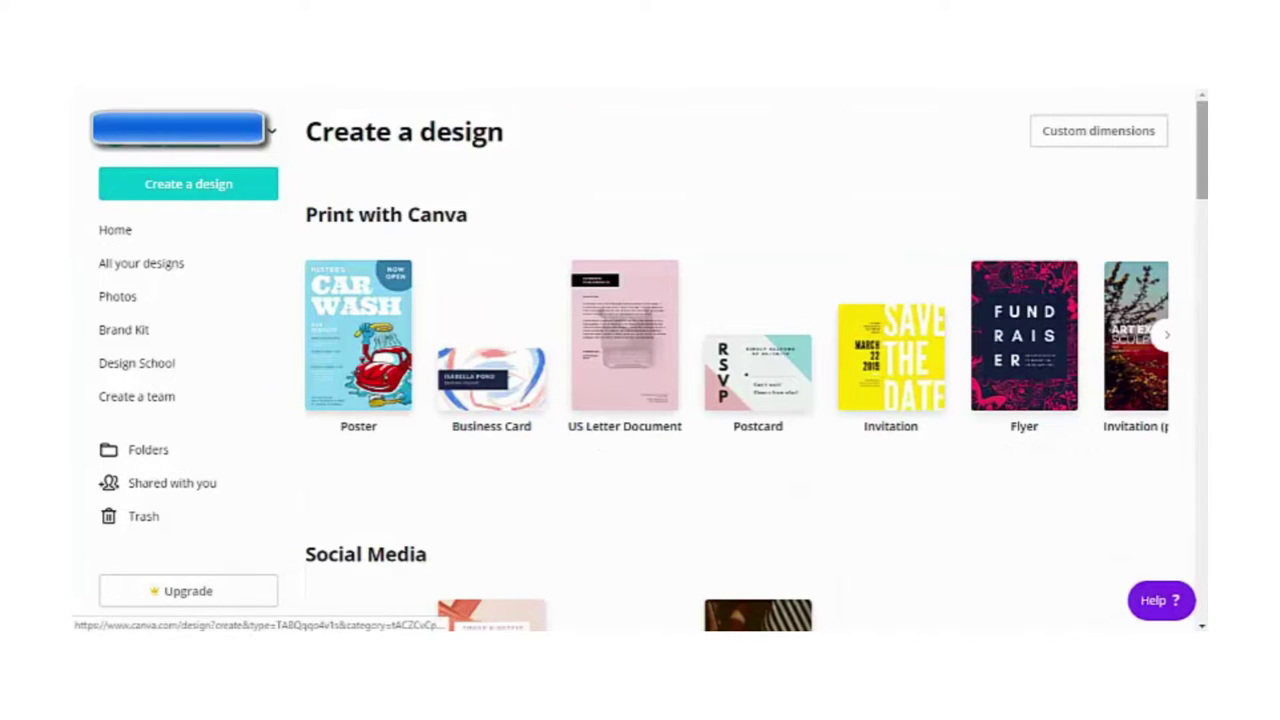
{"action": "left_click_drag", "start_coordinate": [1203, 172], "coordinate": [1203, 347]}
{"action": "left_click", "coordinate": [1168, 424]}
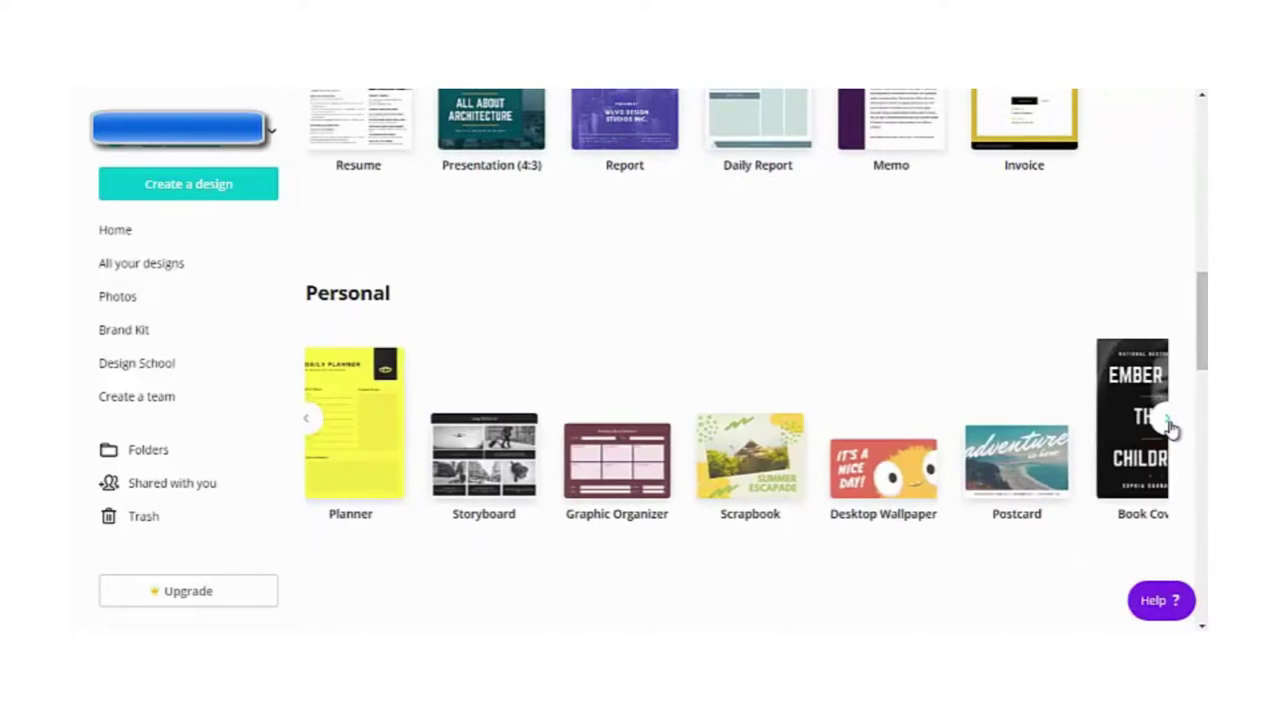
{"action": "left_click", "coordinate": [1168, 424]}
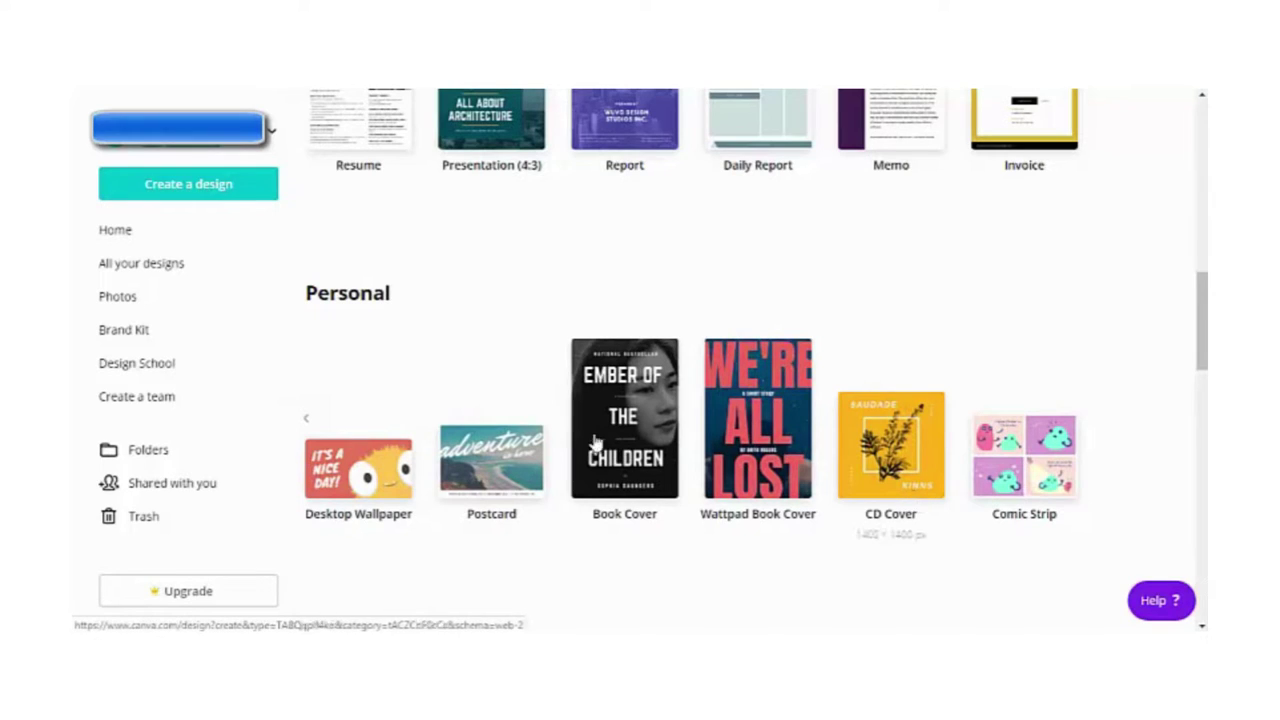
{"action": "left_click", "coordinate": [640, 440]}
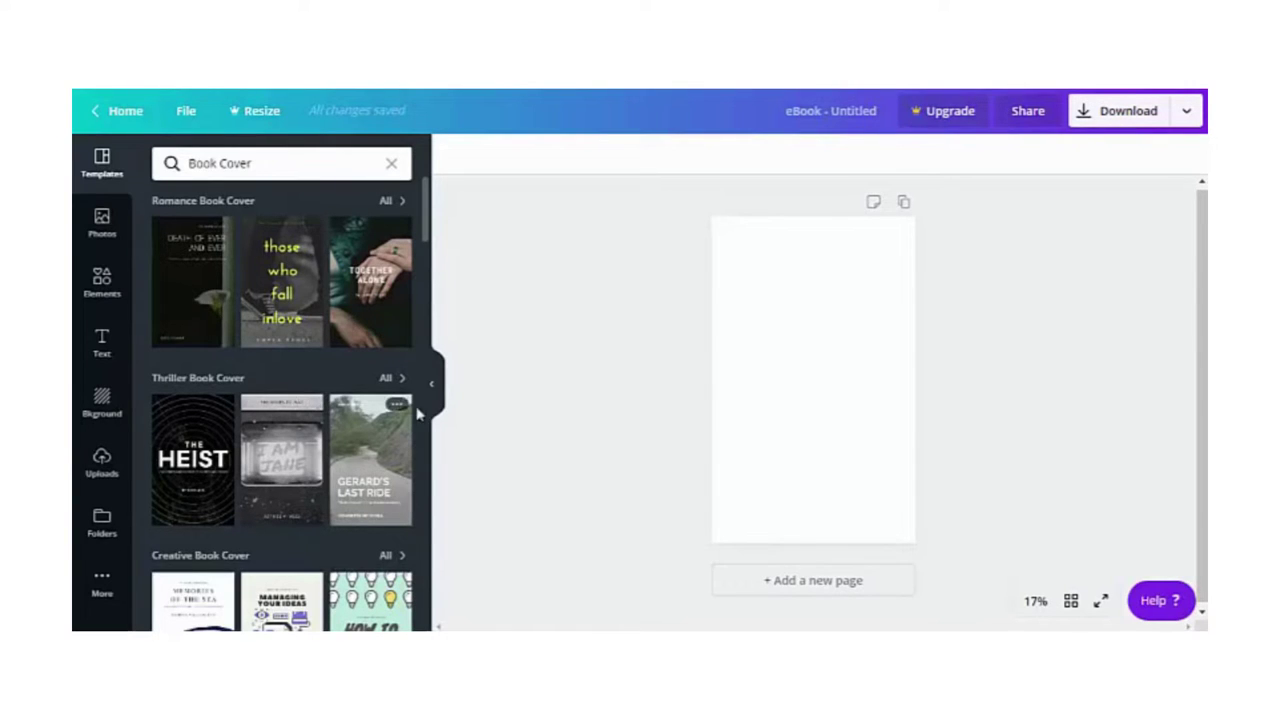
{"action": "mouse_move", "coordinate": [425, 237]}
{"action": "left_mouse_down"}
{"action": "mouse_move", "coordinate": [431, 375]}
{"action": "mouse_move", "coordinate": [437, 243]}
{"action": "left_mouse_up"}
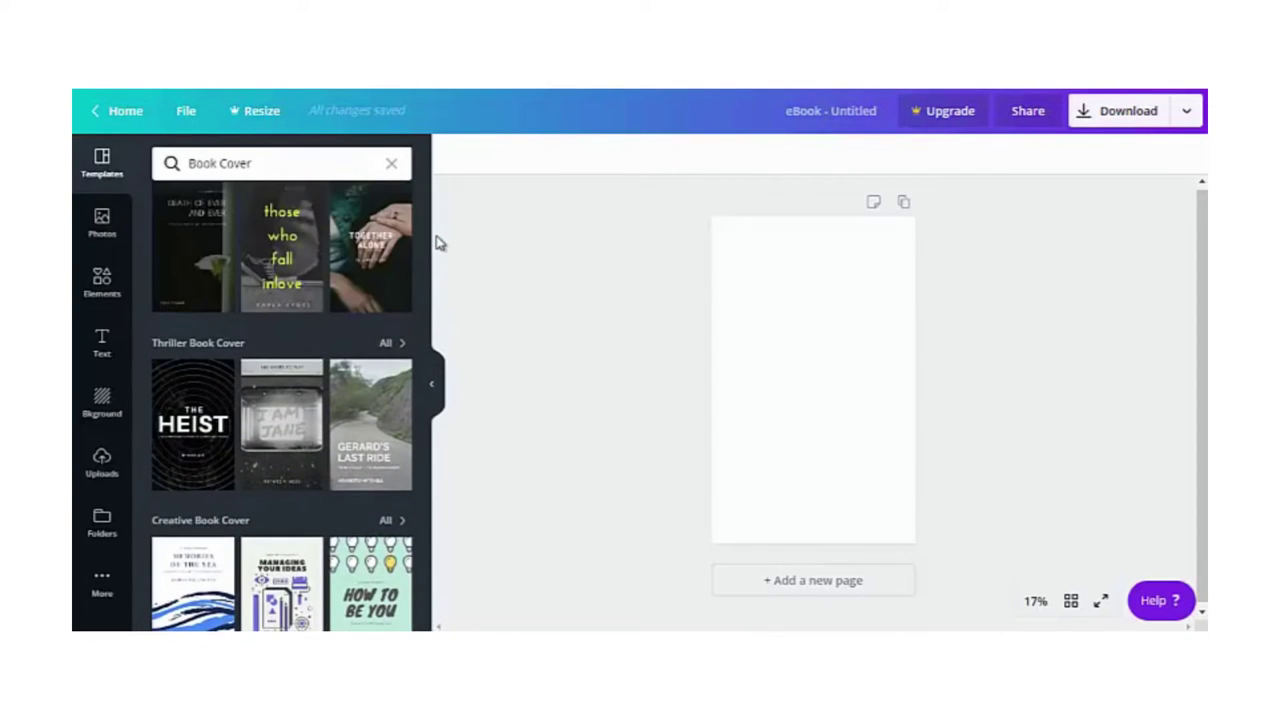
{"action": "left_click", "coordinate": [285, 448]}
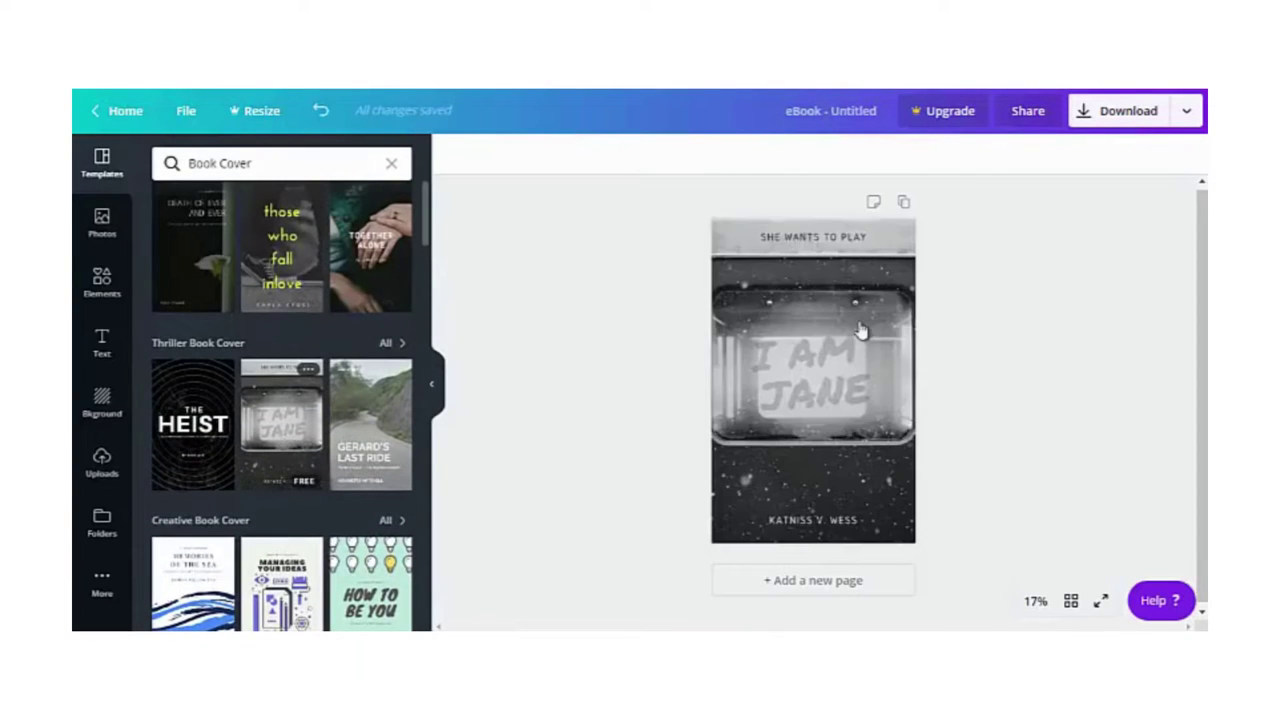
- Replace the "SHE WANTS TO PLAY" line on the book cover with "WEIGHT LOSS TIPS"
{"action": "left_click", "coordinate": [787, 237]}
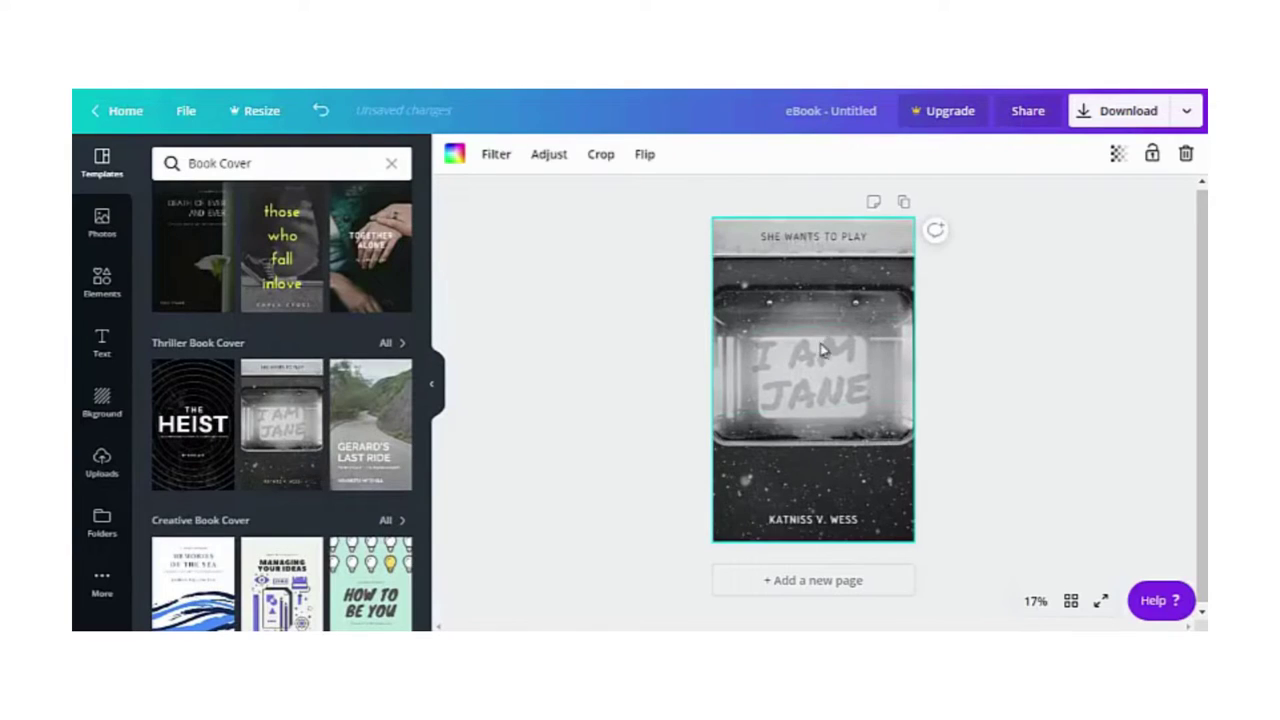
{"action": "left_click", "coordinate": [786, 236]}
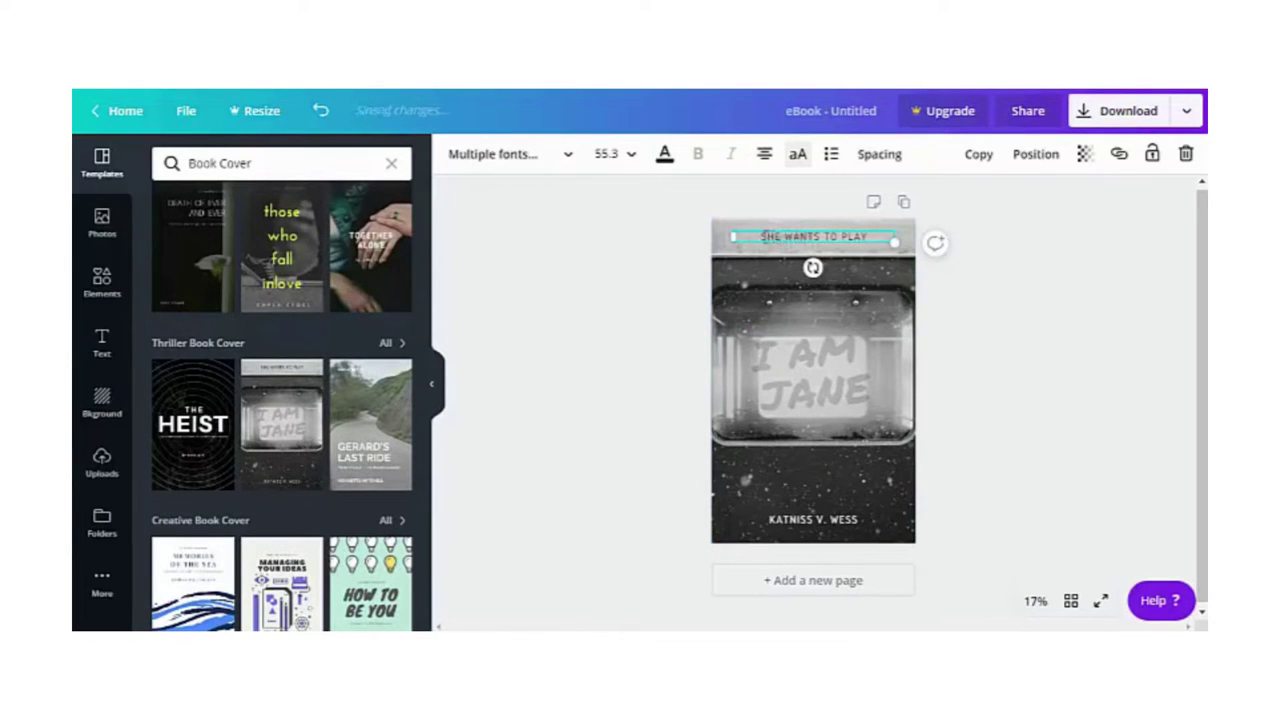
{"action": "left_click_drag", "start_coordinate": [764, 236], "coordinate": [862, 236]}
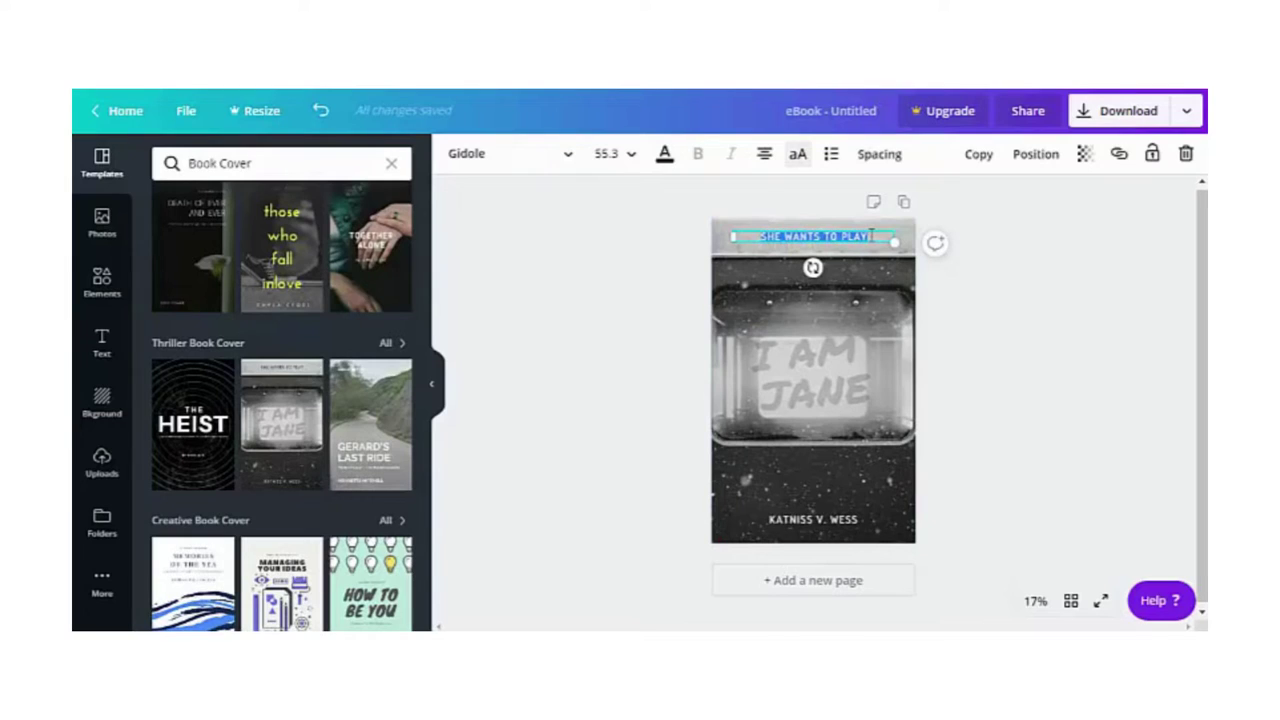
{"action": "key", "text": "BackSpace"}
{"action": "type", "text": "WEIGHT"}
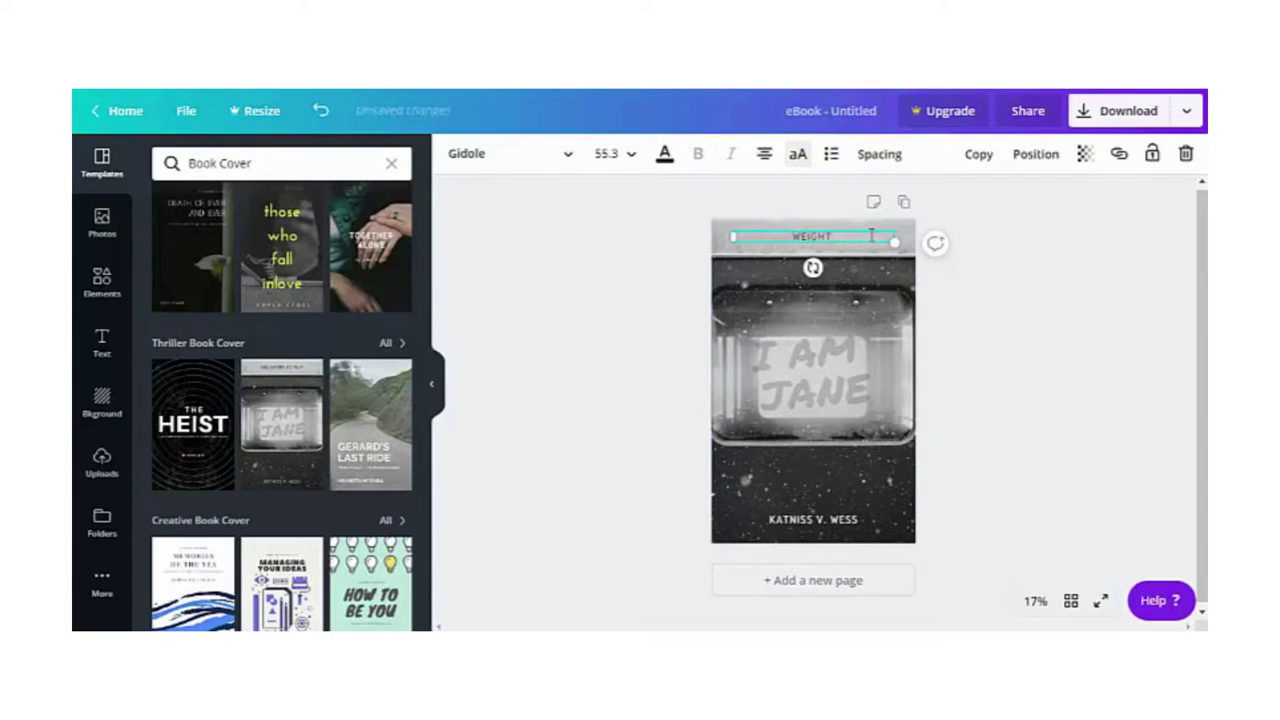
{"action": "type", "text": " LOSS TIPS"}
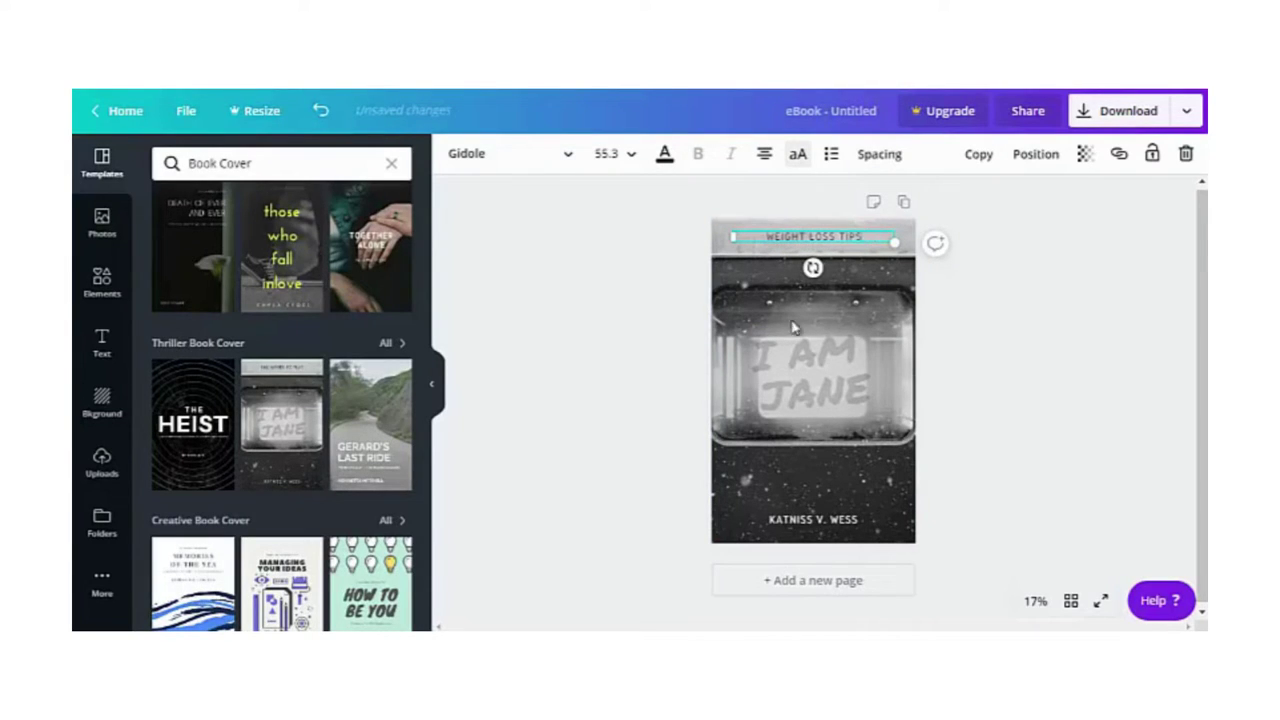
- Replace the large slanted title in the middle of the cover with "LOSE WEIGHT"
{"action": "left_click", "coordinate": [798, 410]}
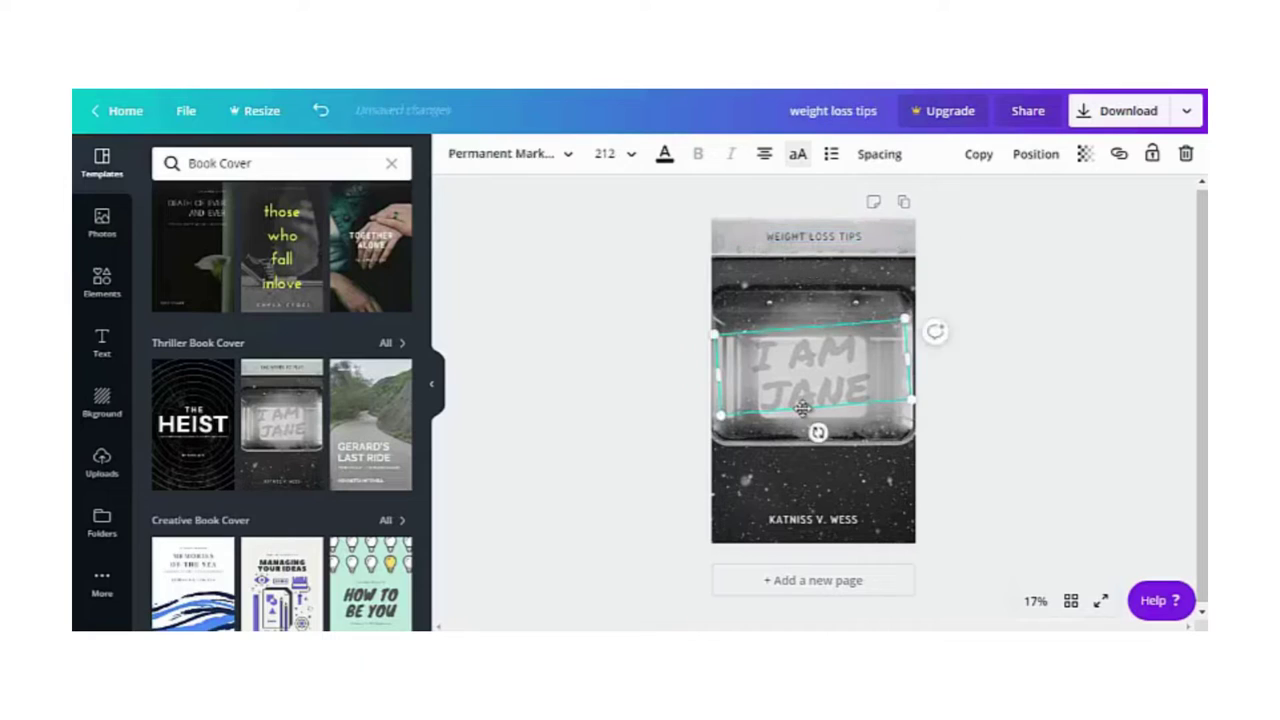
{"action": "double_click", "coordinate": [762, 356]}
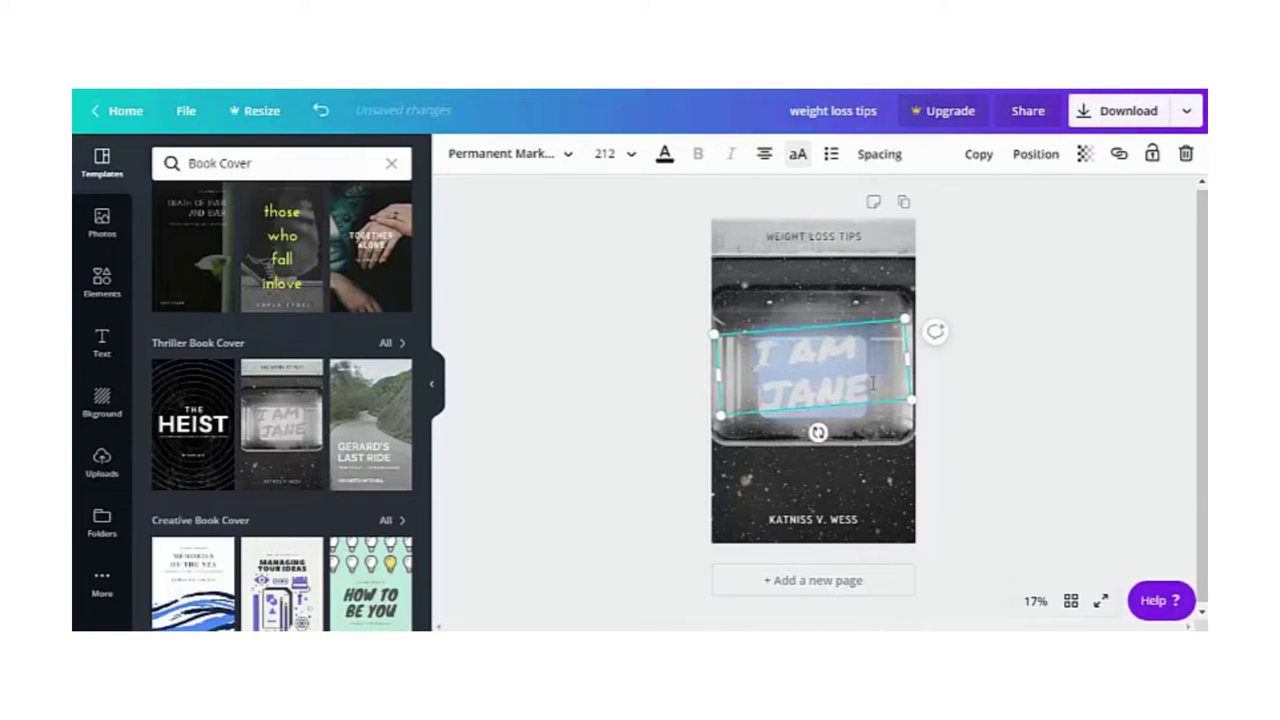
{"action": "key", "text": "BackSpace"}
{"action": "type", "text": "LOSE"}
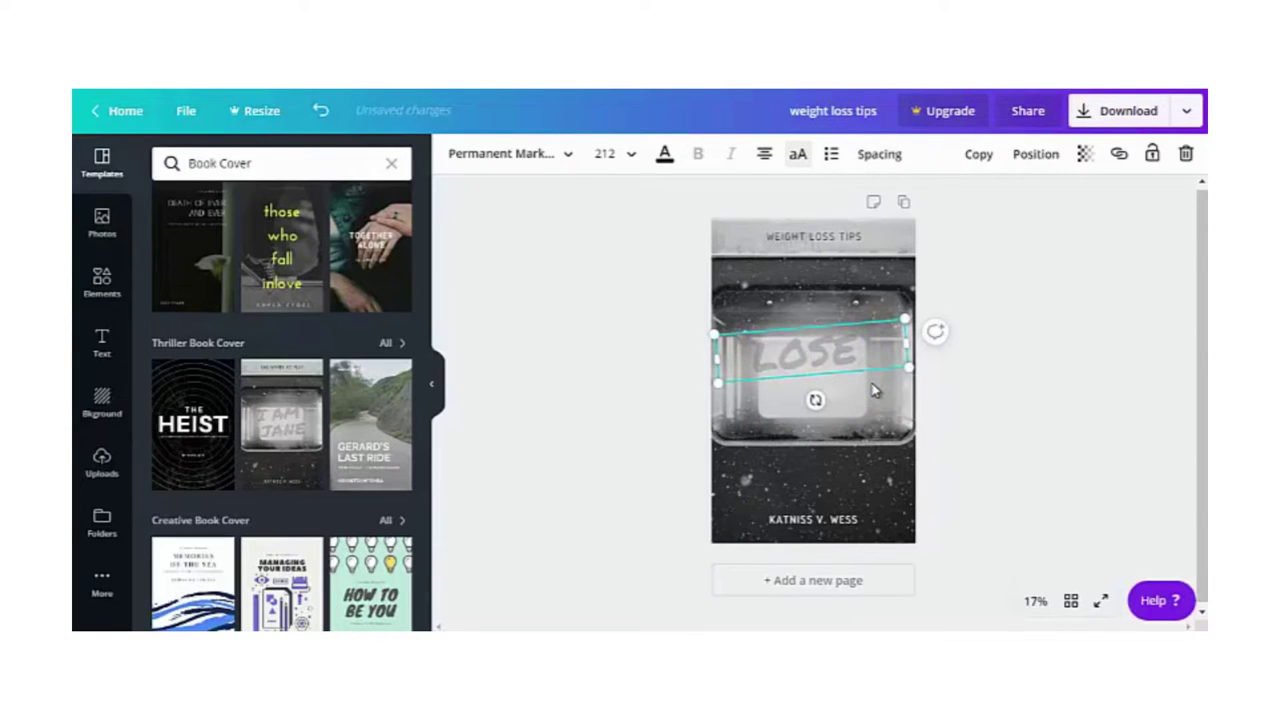
{"action": "type", "text": " WEIGHT"}
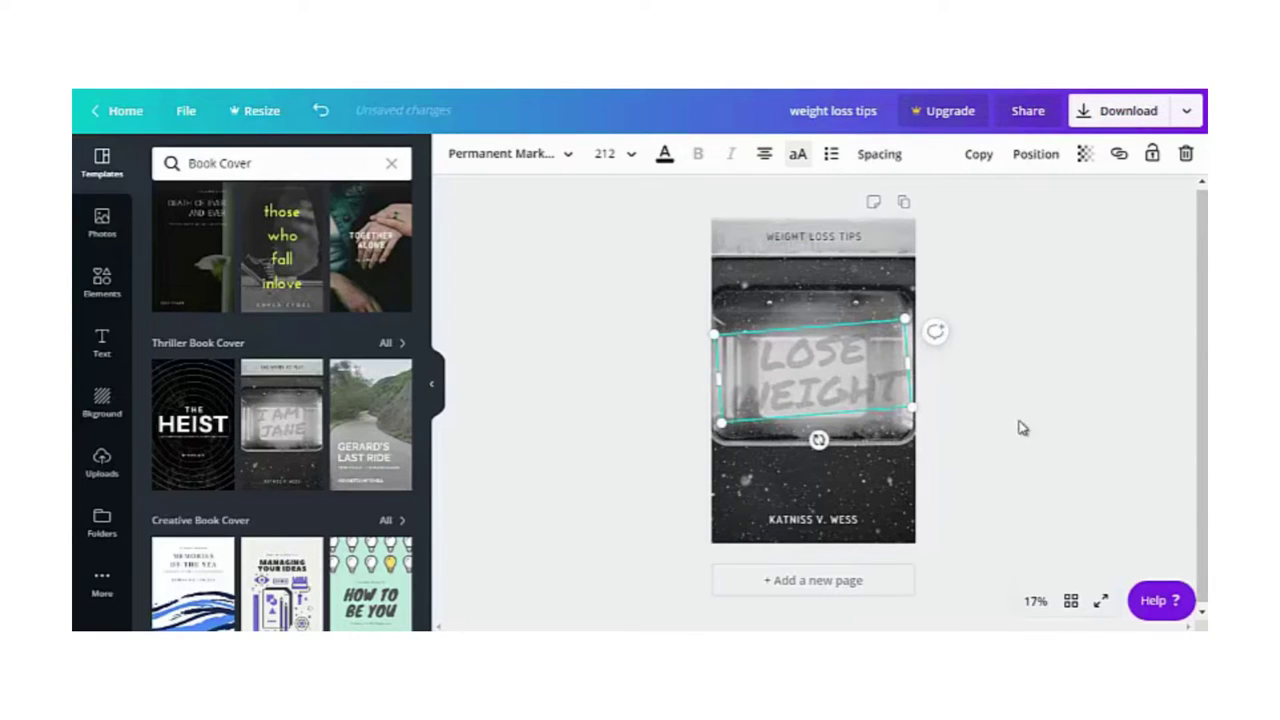
{"action": "left_click", "coordinate": [1015, 432]}
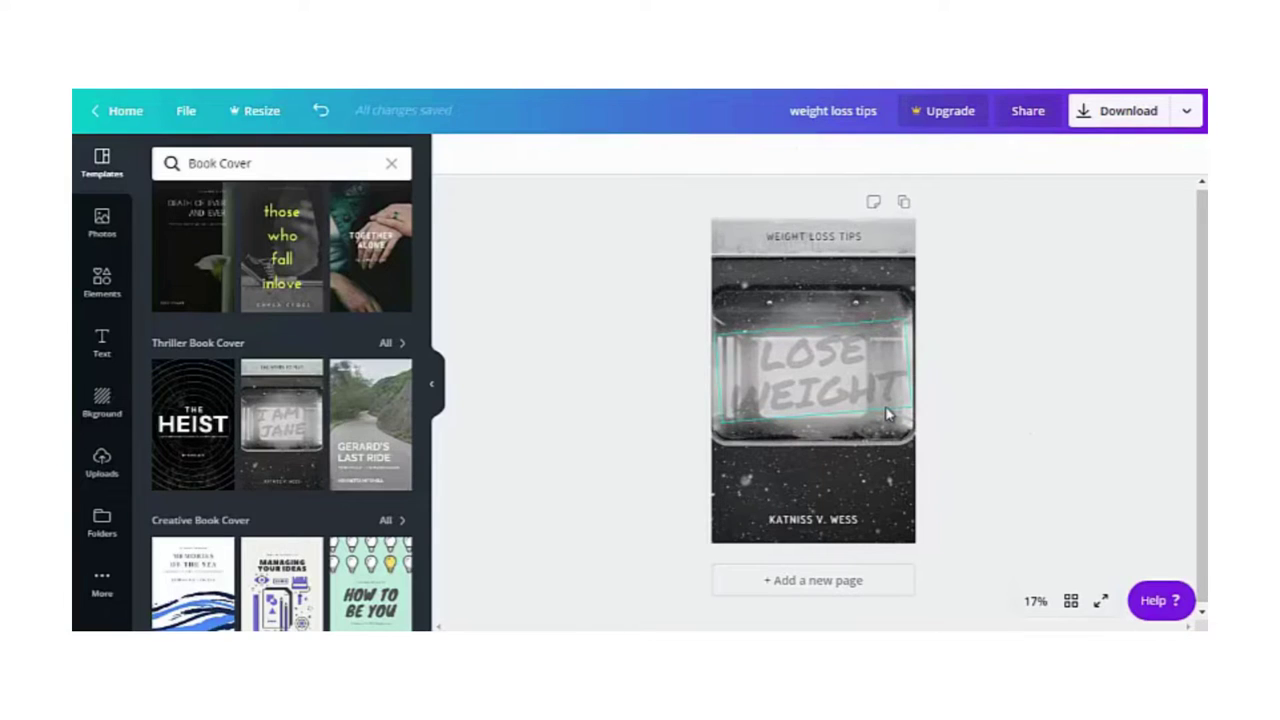
- Search the photos for "food" and add the free picture of eggs, grapefruit and avocado on a round wooden board
{"action": "left_click", "coordinate": [103, 228]}
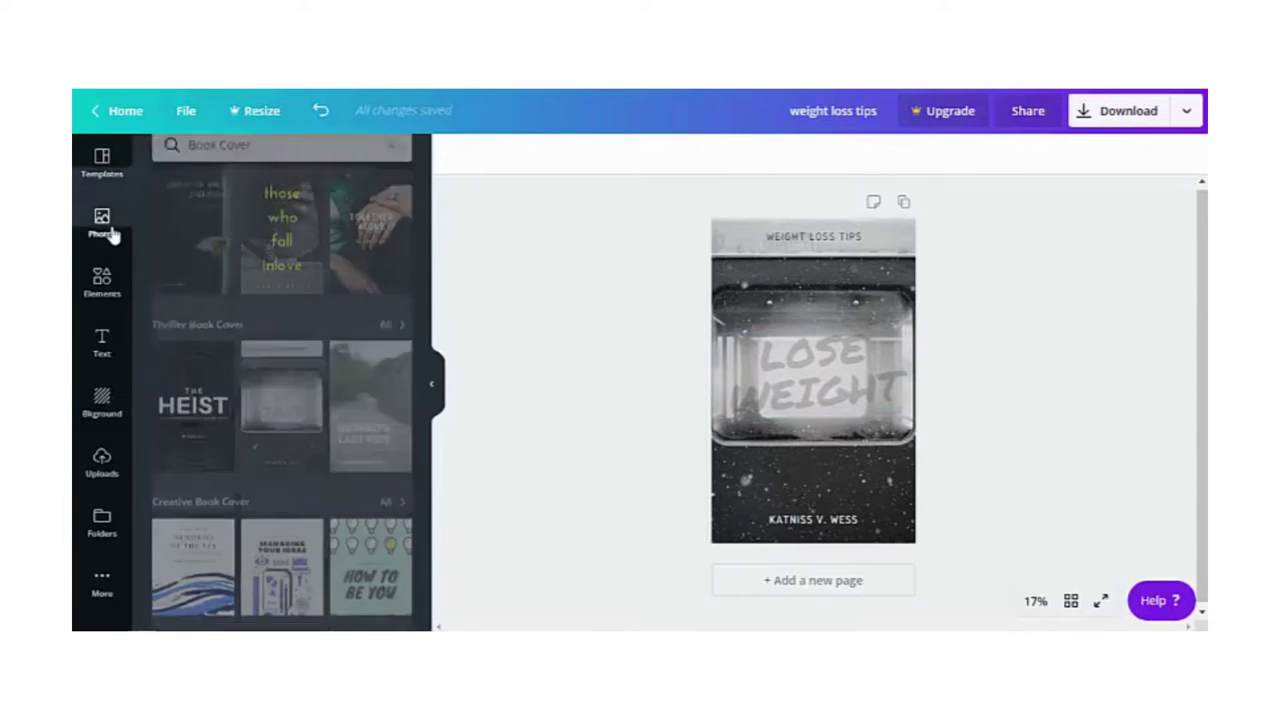
{"action": "left_click", "coordinate": [259, 208]}
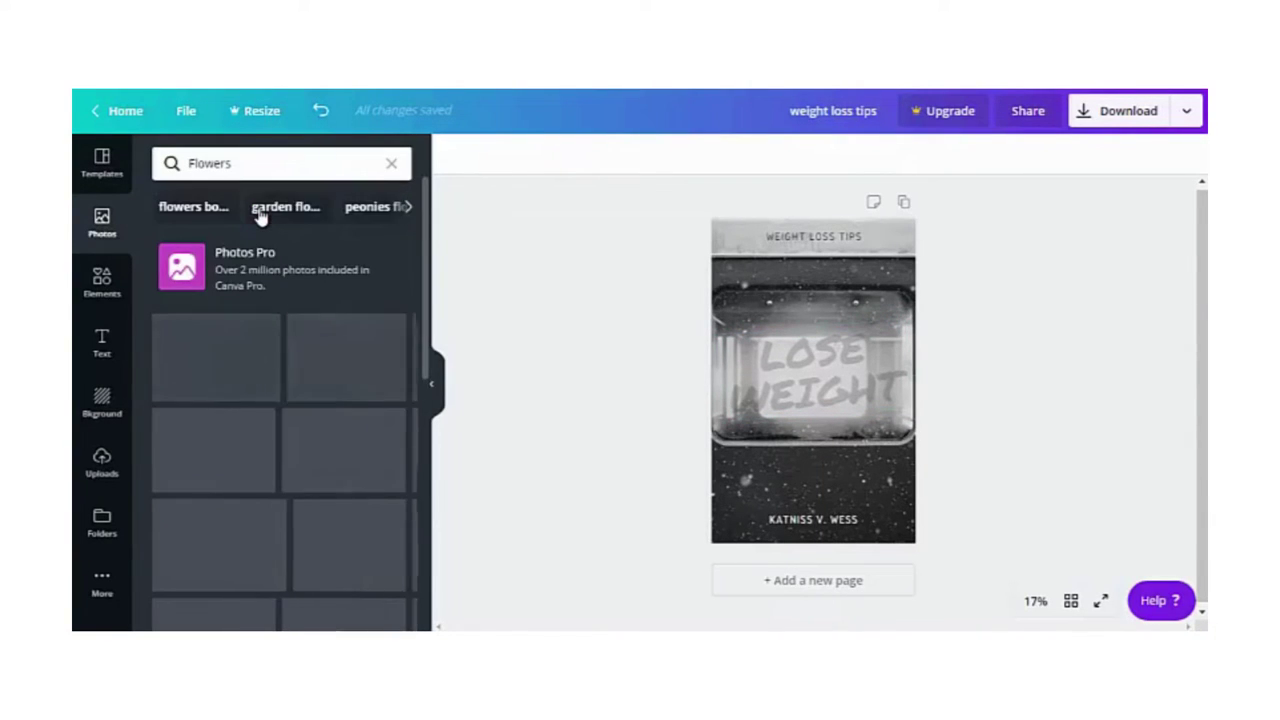
{"action": "left_click", "coordinate": [306, 212]}
{"action": "left_click", "coordinate": [314, 166]}
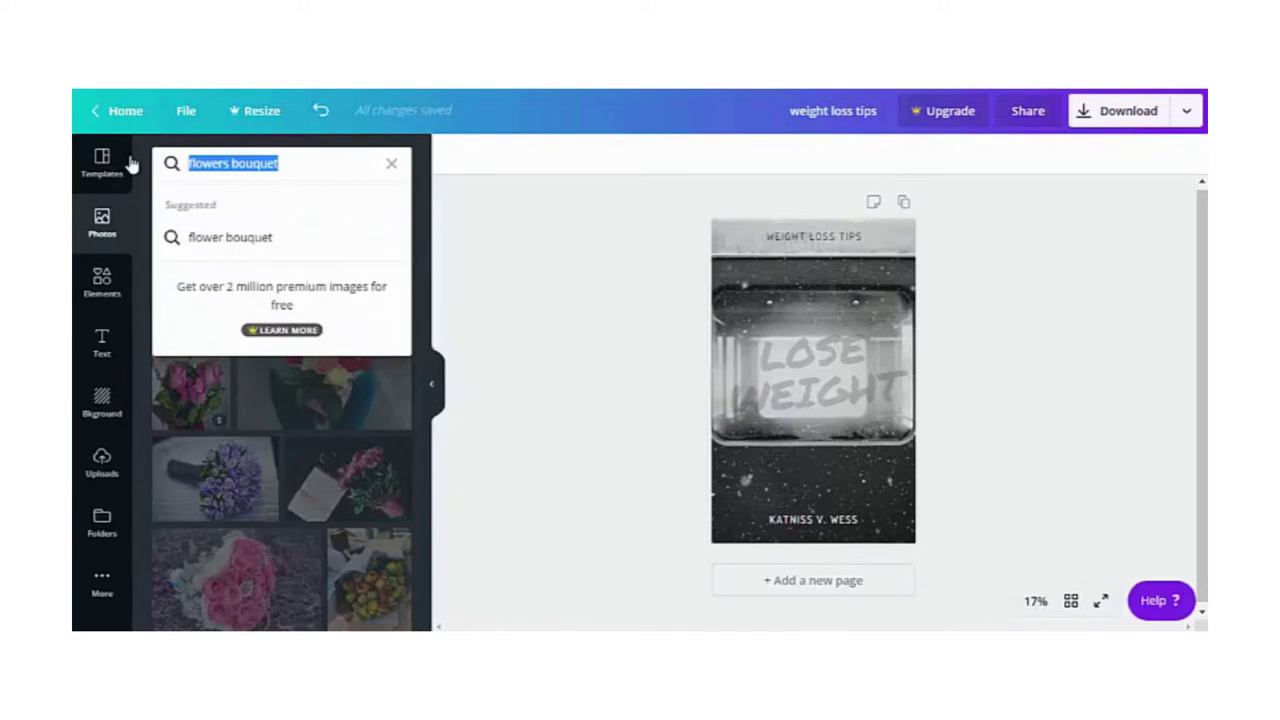
{"action": "type", "text": "food"}
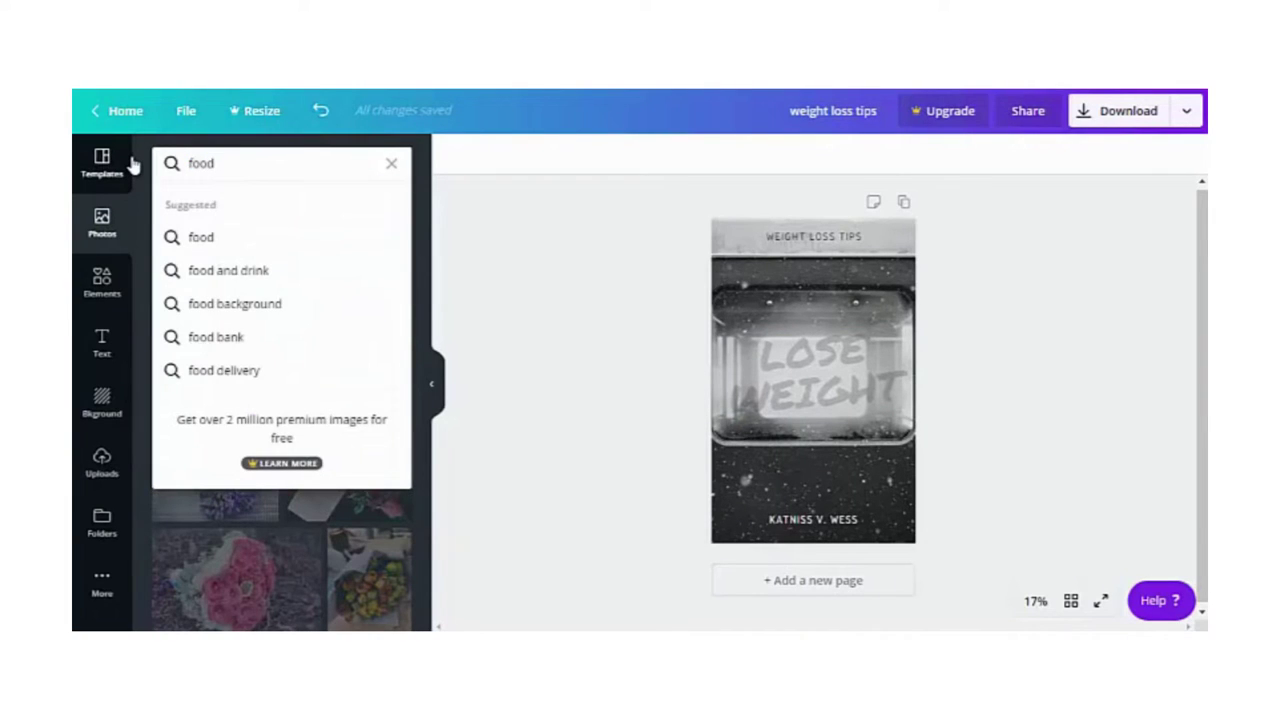
{"action": "left_click", "coordinate": [200, 242]}
{"action": "scroll", "coordinate": [300, 280], "scroll_direction": "down", "scroll_amount": 2}
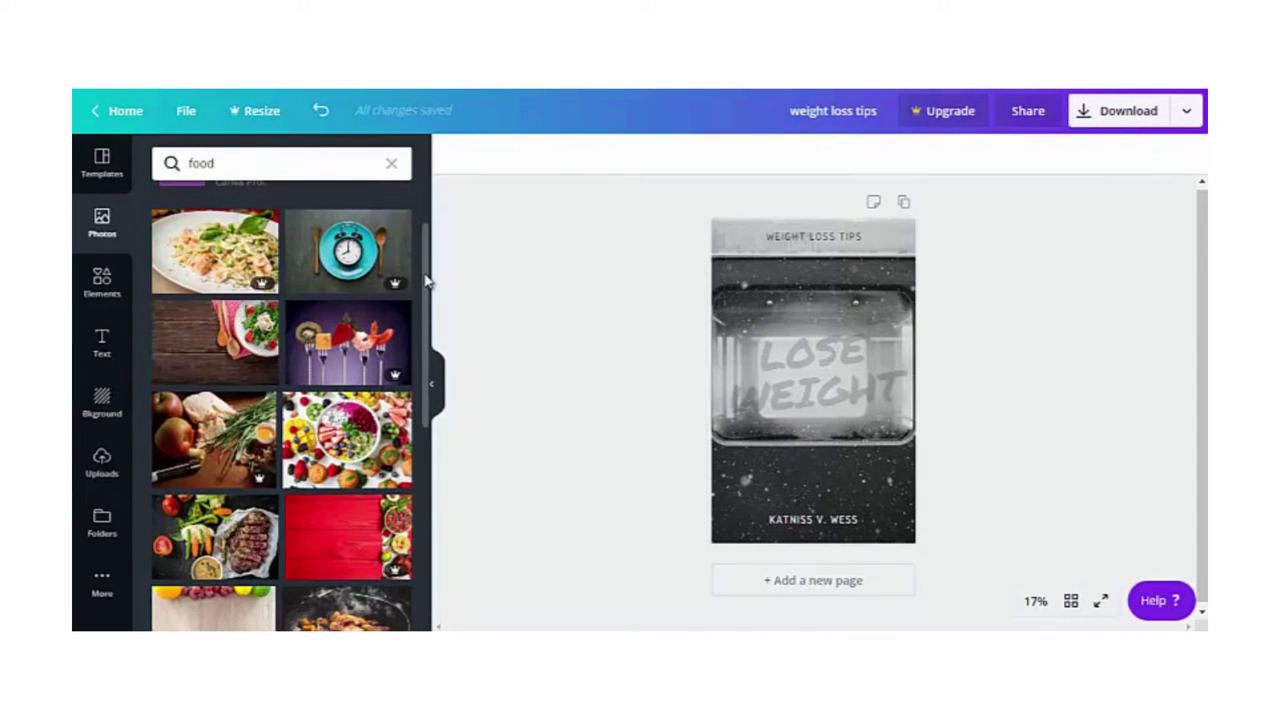
{"action": "left_click_drag", "start_coordinate": [430, 283], "coordinate": [426, 360]}
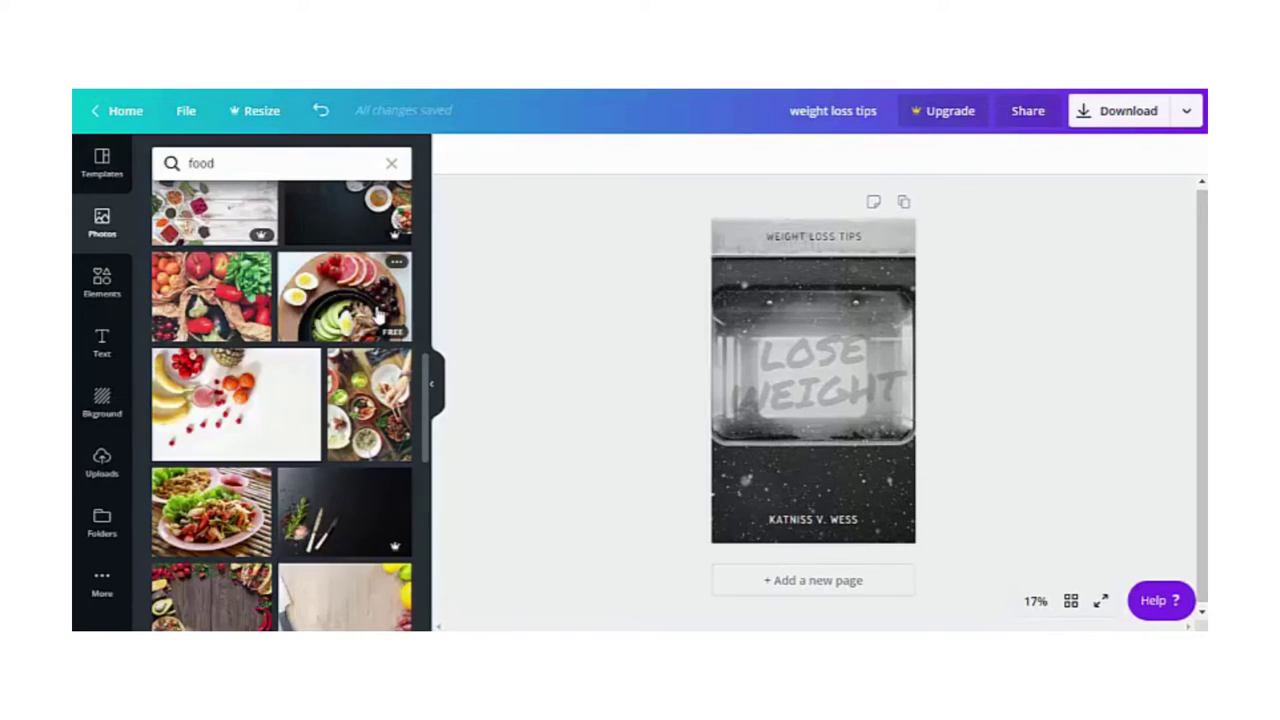
{"action": "left_click", "coordinate": [380, 318]}
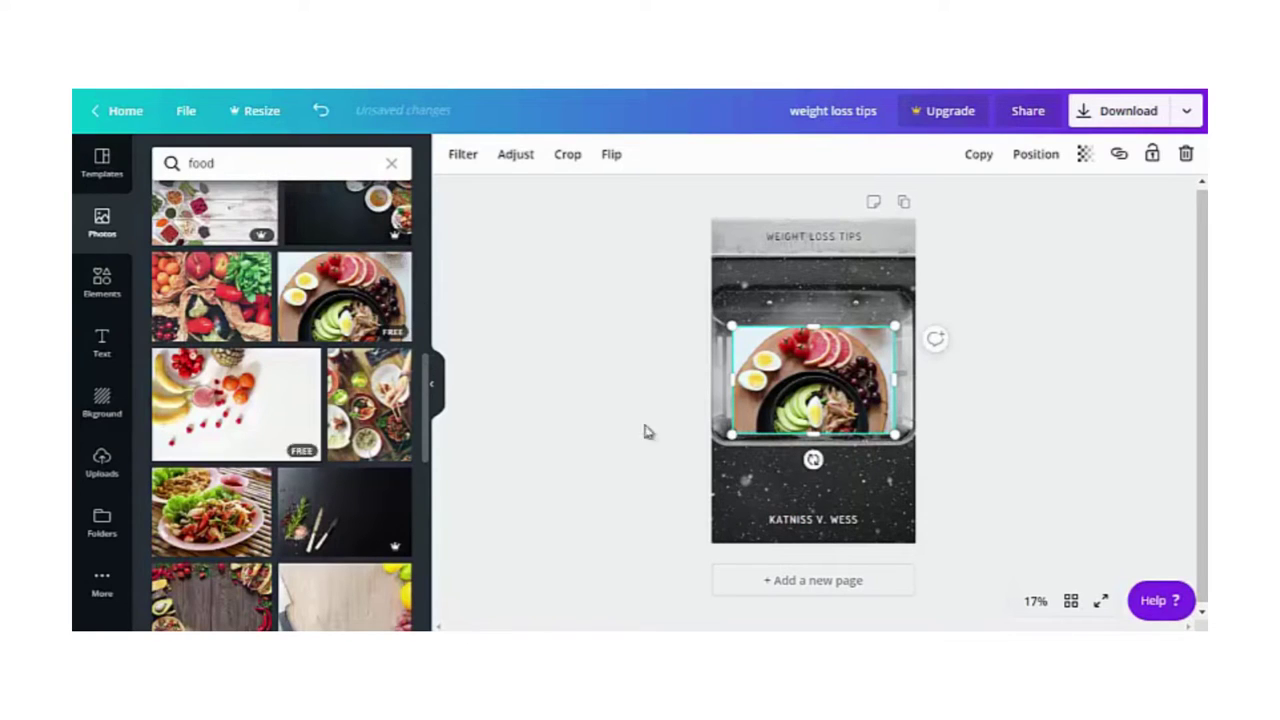
- Move the egg and avocado photo below the LOSE WEIGHT title, crop its height to about 584, and widen it towards the cover's left edge
{"action": "left_click_drag", "start_coordinate": [788, 370], "coordinate": [788, 456]}
{"action": "left_click_drag", "start_coordinate": [815, 520], "coordinate": [815, 496]}
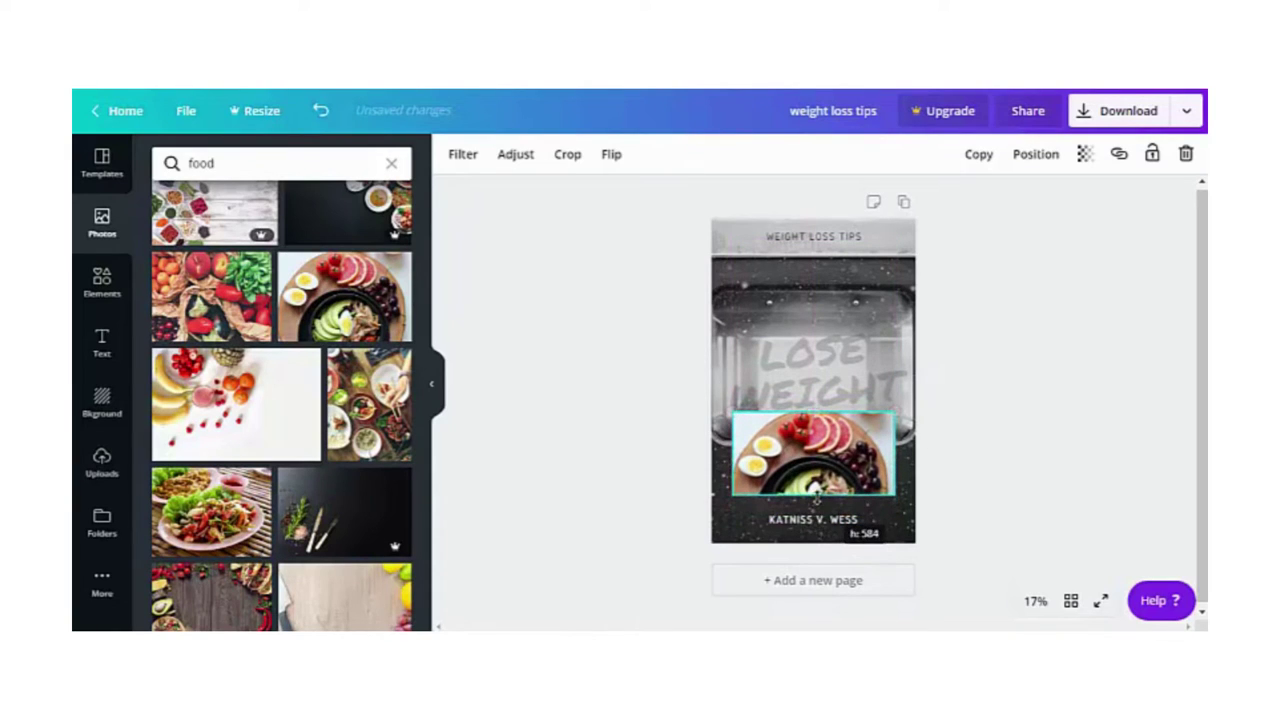
{"action": "left_click_drag", "start_coordinate": [822, 443], "coordinate": [824, 453]}
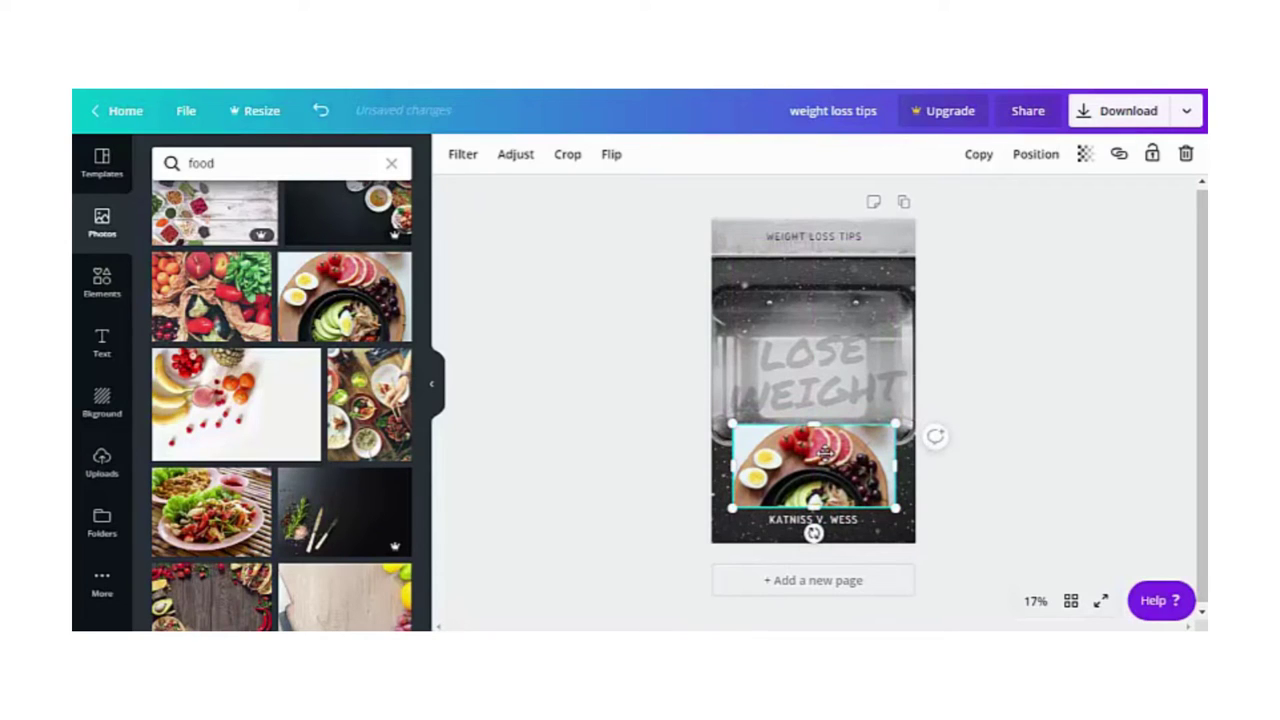
{"action": "left_click_drag", "start_coordinate": [732, 466], "coordinate": [719, 466]}
- Add the free mixed berries photo above the LOSE WEIGHT title, crop it to a shallow strip, and stretch it across nearly the cover's full width
{"action": "left_click_drag", "start_coordinate": [422, 389], "coordinate": [425, 481]}
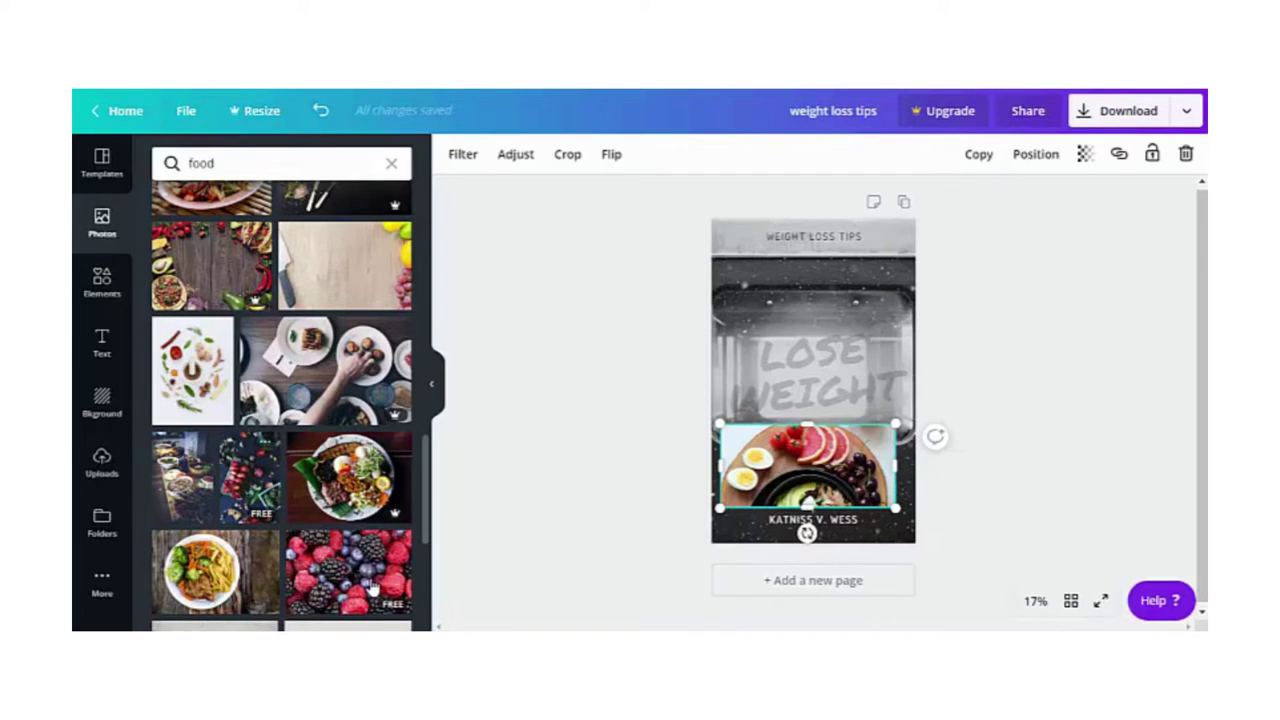
{"action": "left_click_drag", "start_coordinate": [370, 565], "coordinate": [767, 345]}
{"action": "left_click_drag", "start_coordinate": [839, 363], "coordinate": [838, 281]}
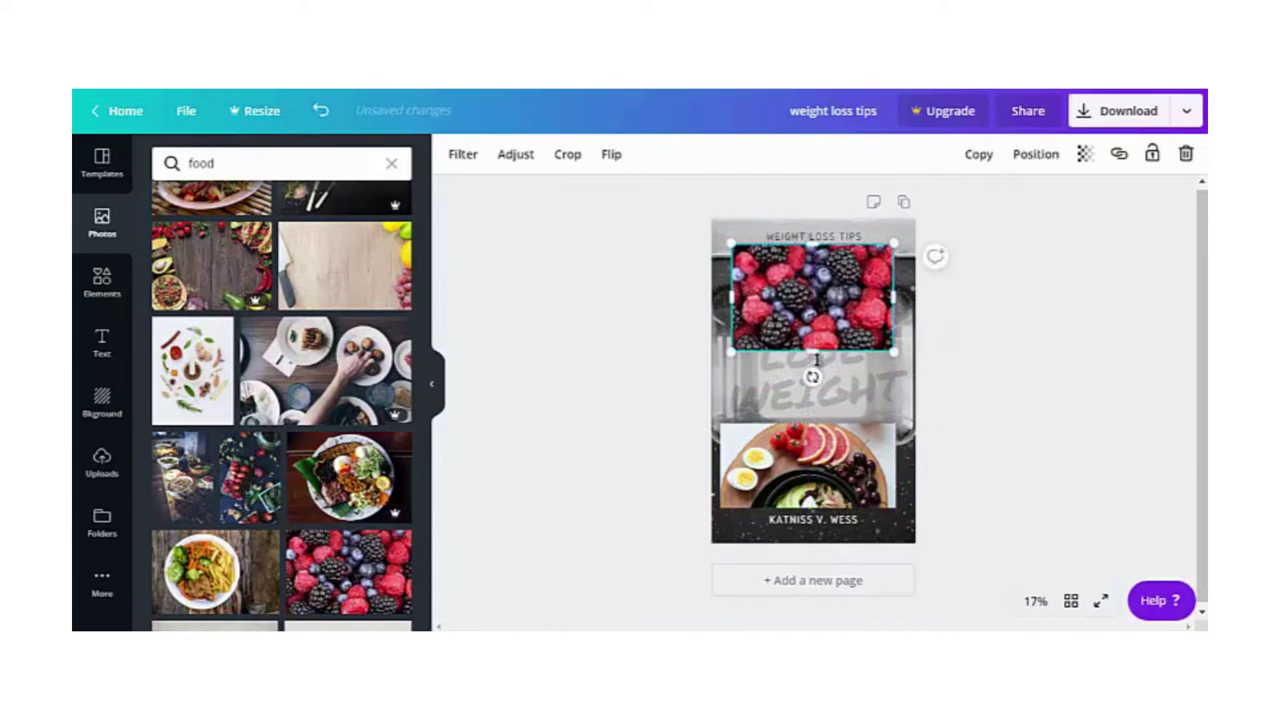
{"action": "left_click_drag", "start_coordinate": [812, 352], "coordinate": [805, 298]}
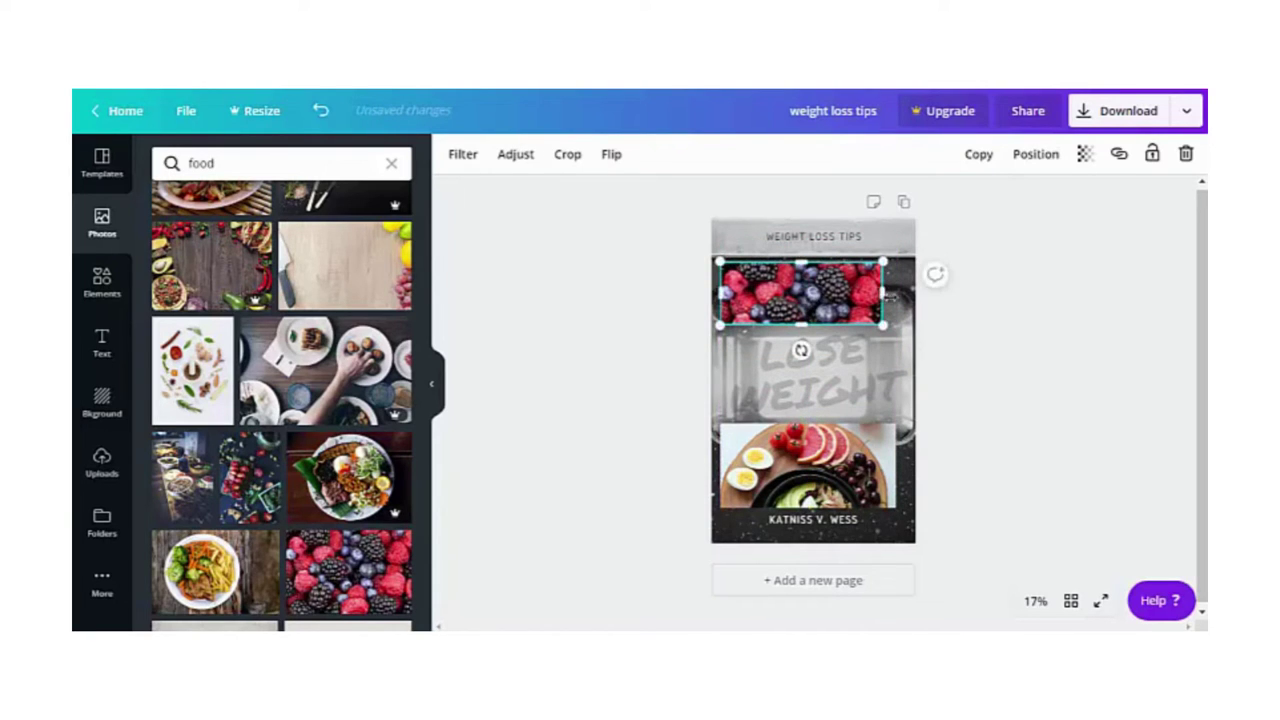
{"action": "left_click_drag", "start_coordinate": [889, 296], "coordinate": [912, 298]}
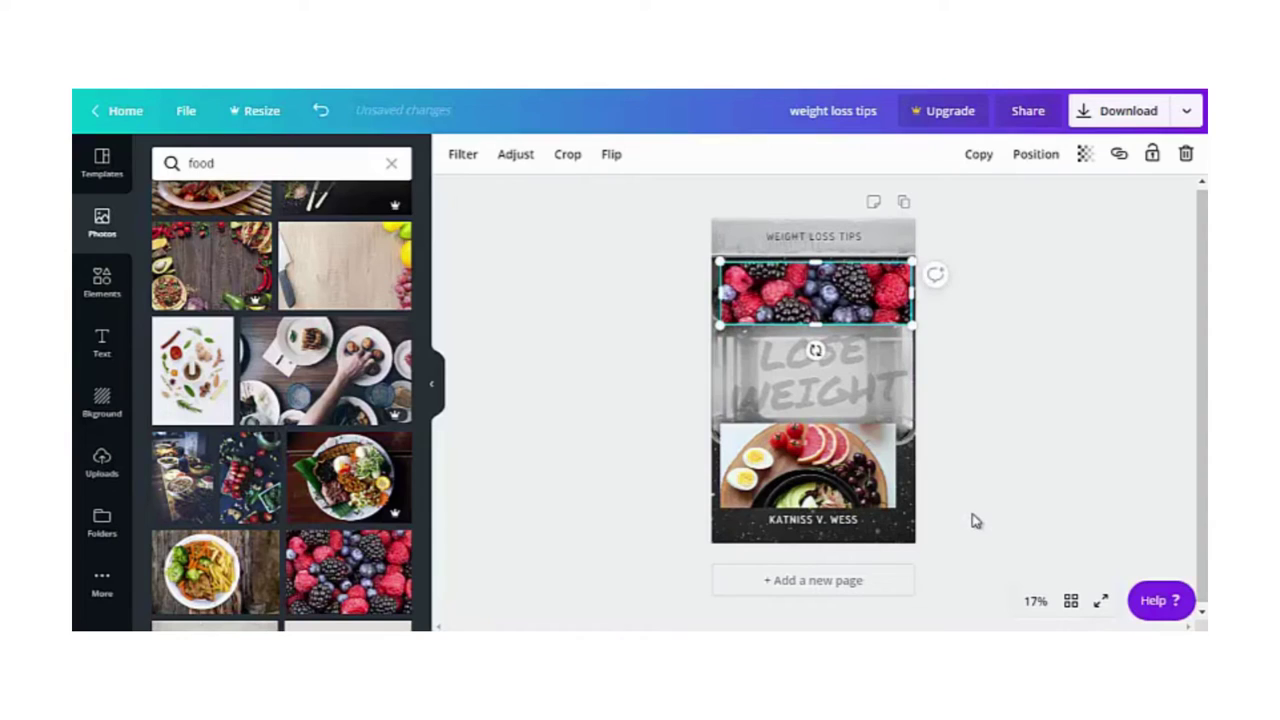
- Replace the author line beneath the egg and avocado photo with the new author's full name
{"action": "left_click", "coordinate": [793, 521]}
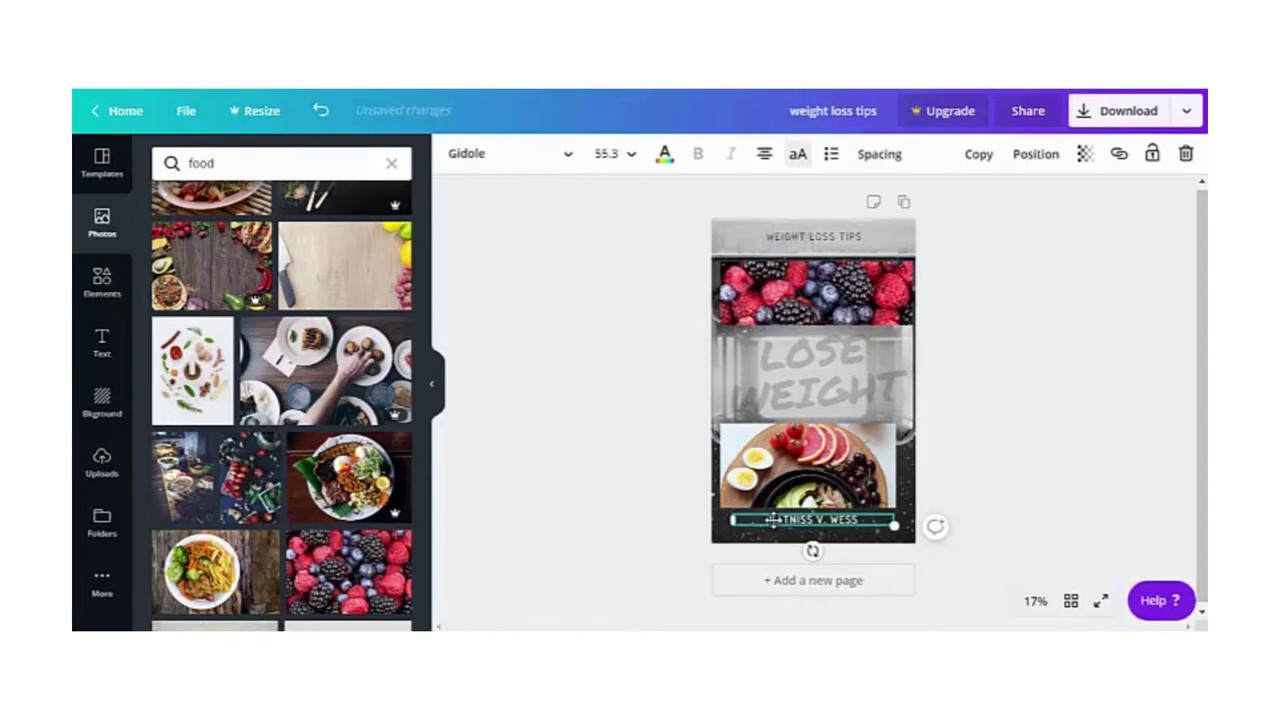
{"action": "left_click_drag", "start_coordinate": [770, 520], "coordinate": [871, 520]}
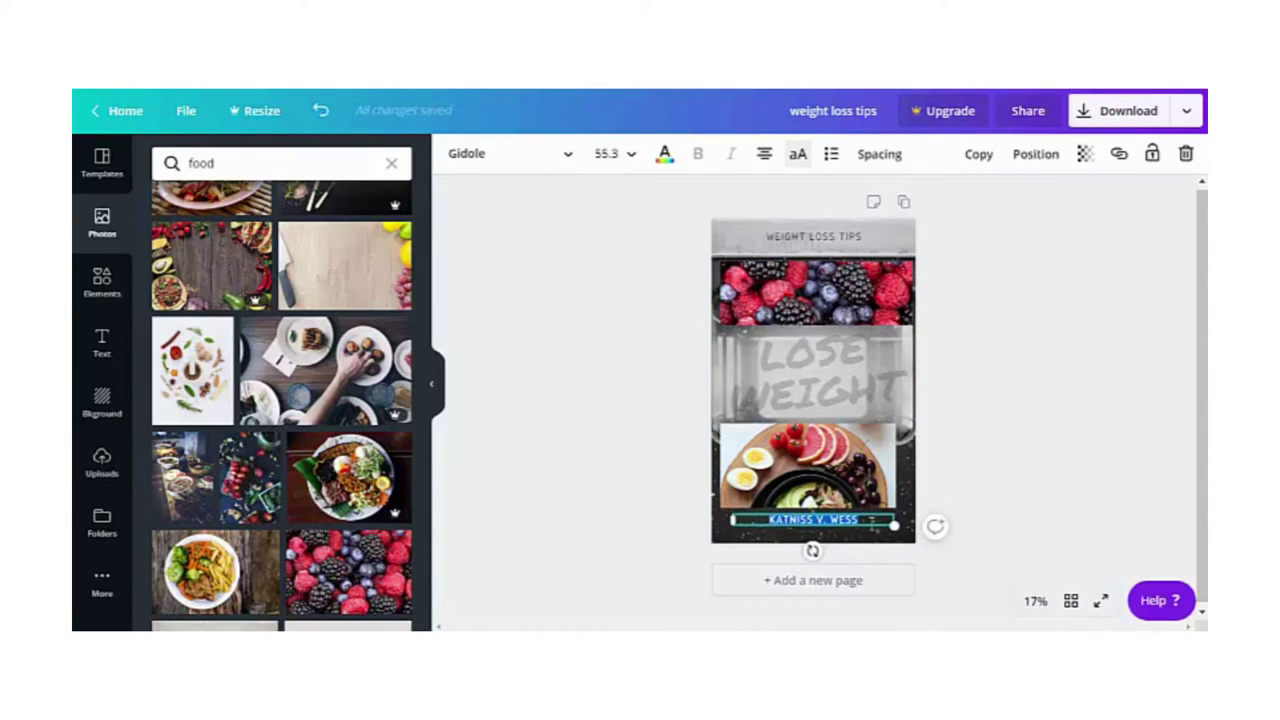
{"action": "type", "text": "Jo"}
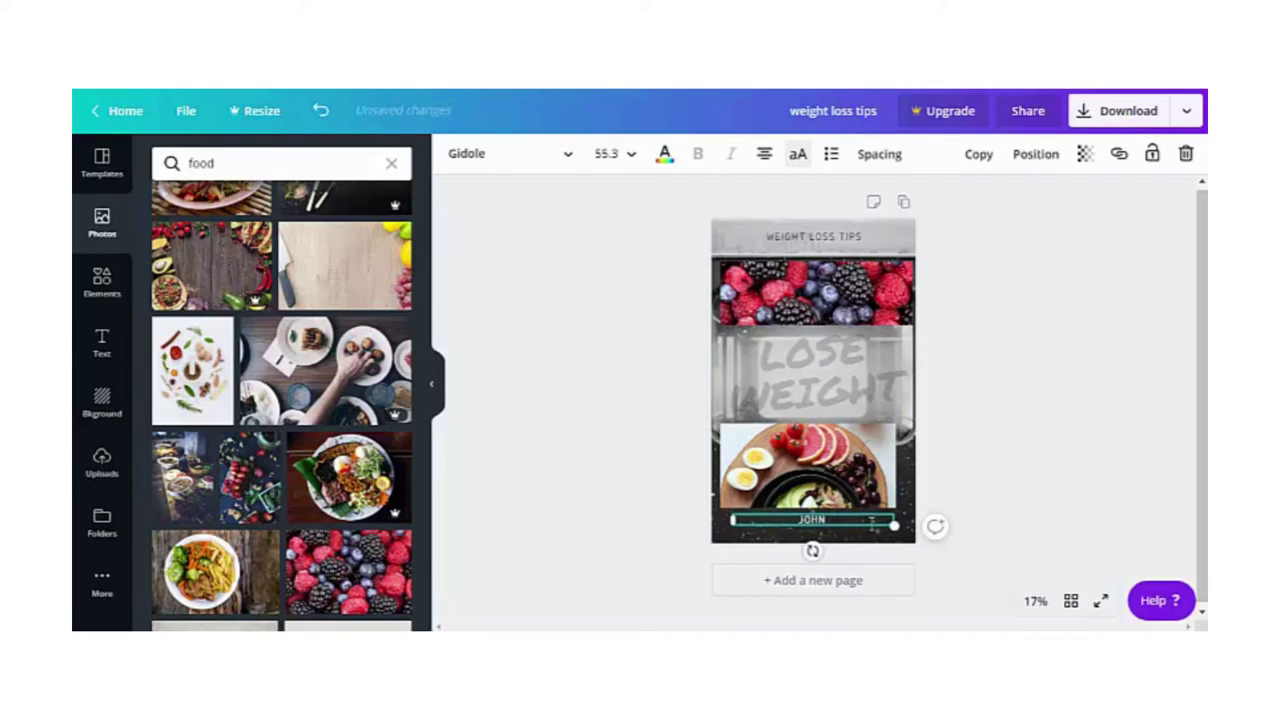
{"action": "type", "text": "hn Weight Doe"}
{"action": "left_click", "coordinate": [1072, 421]}
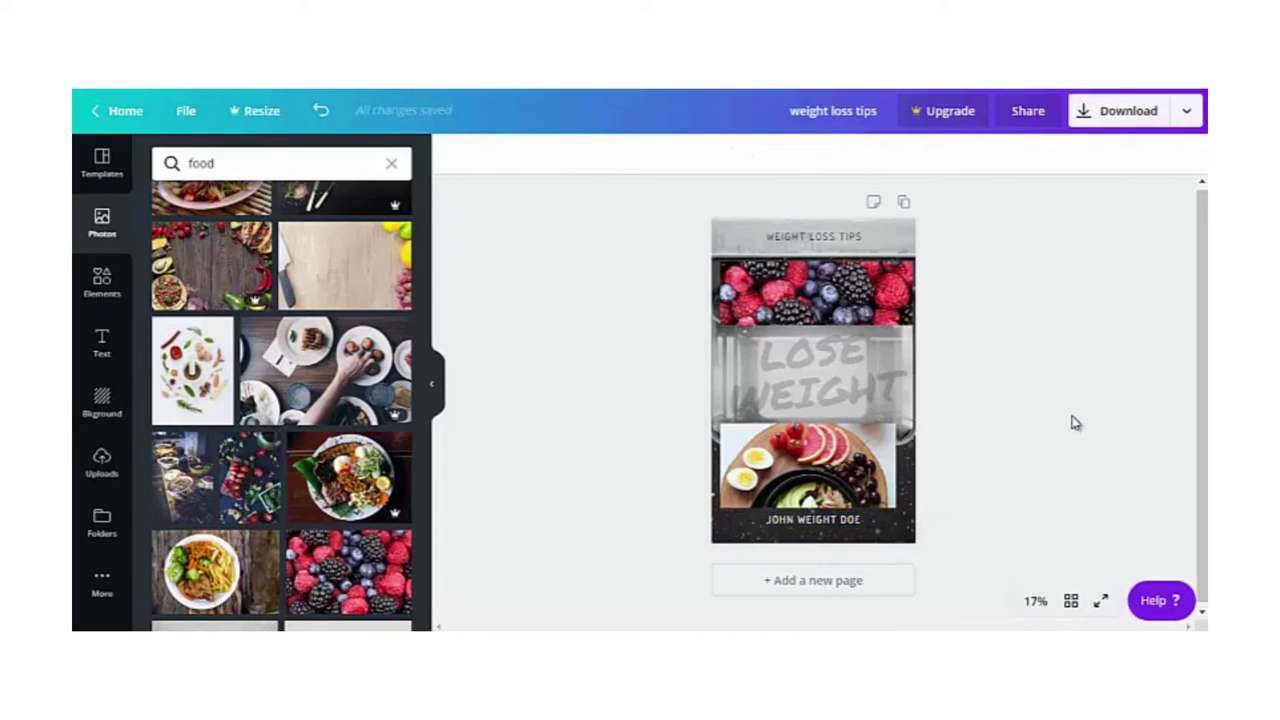
- Add an exclamation mark to the slanted title so it reads "LOSE WEIGHT!"
{"action": "left_click", "coordinate": [830, 388]}
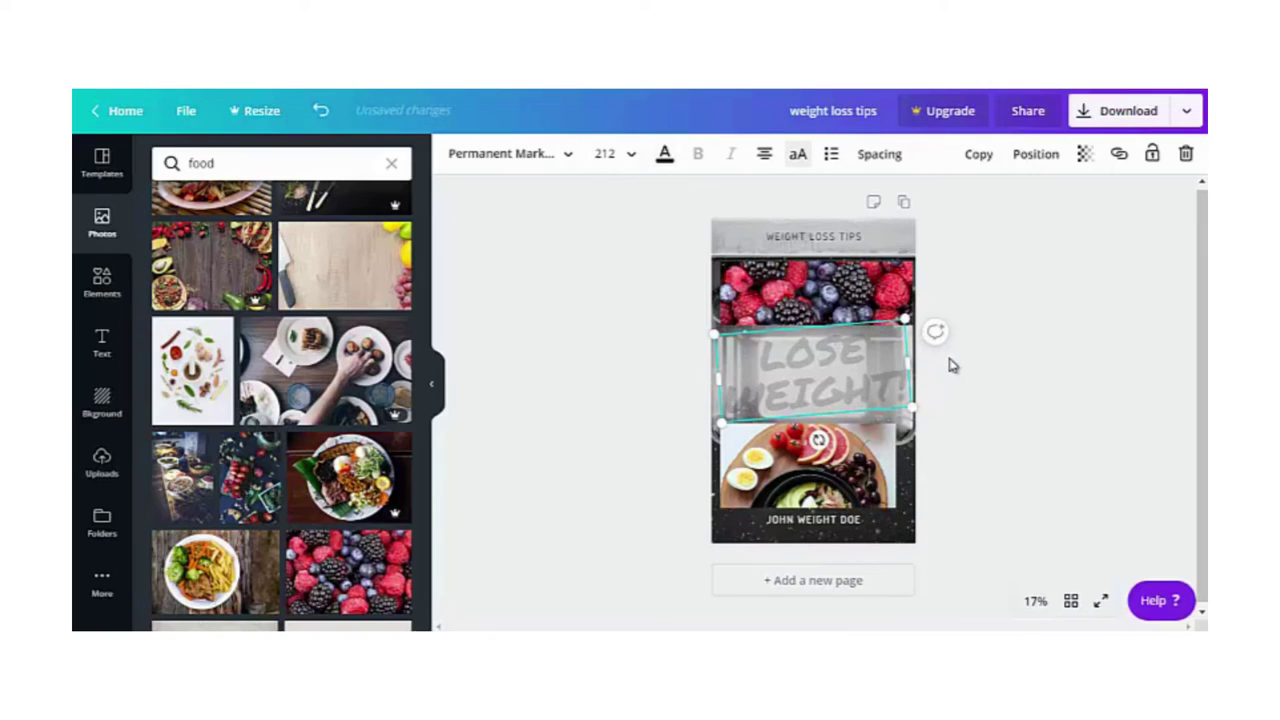
{"action": "left_click", "coordinate": [1073, 386]}
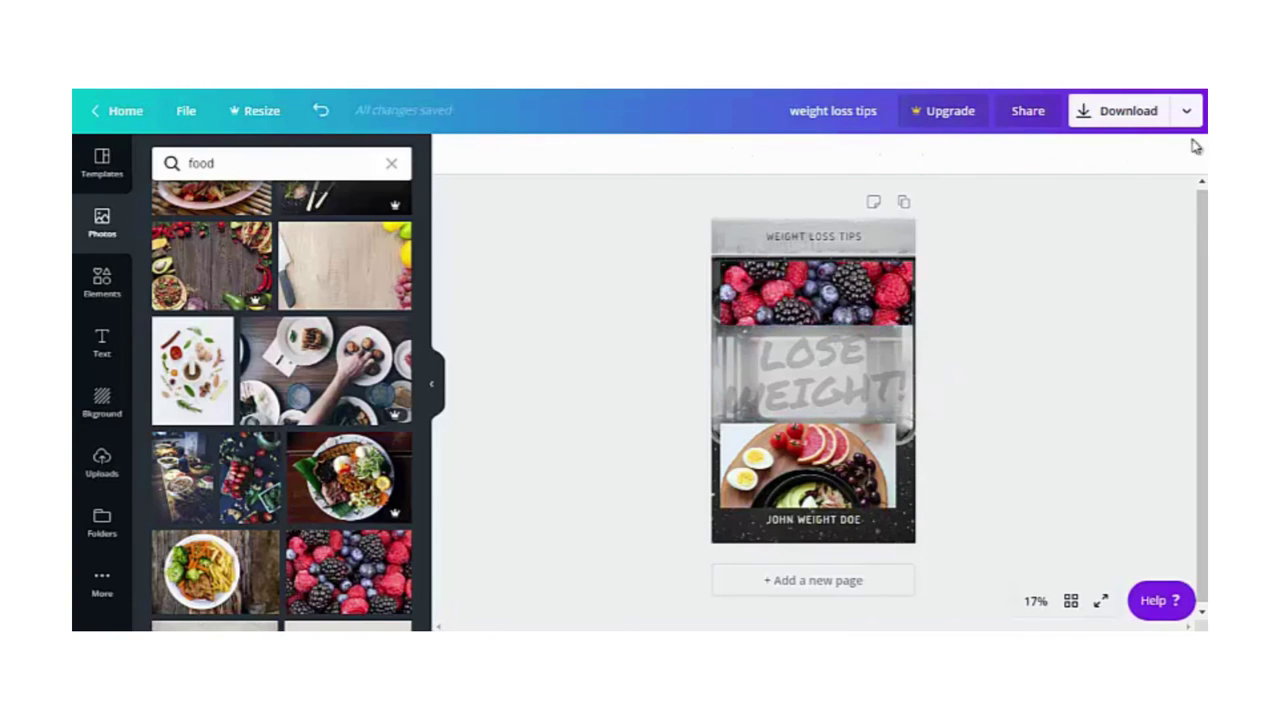
- Set the download file type of the book cover to PNG
{"action": "left_click", "coordinate": [1147, 121]}
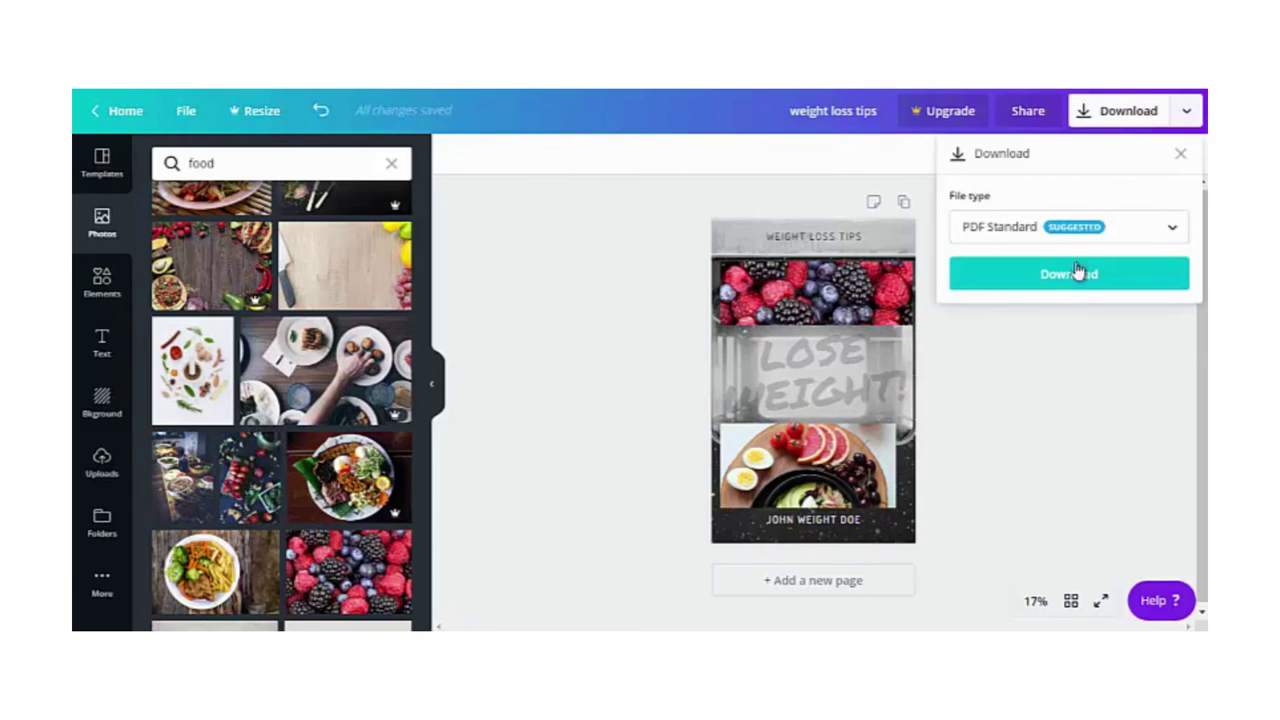
{"action": "left_click", "coordinate": [1157, 237]}
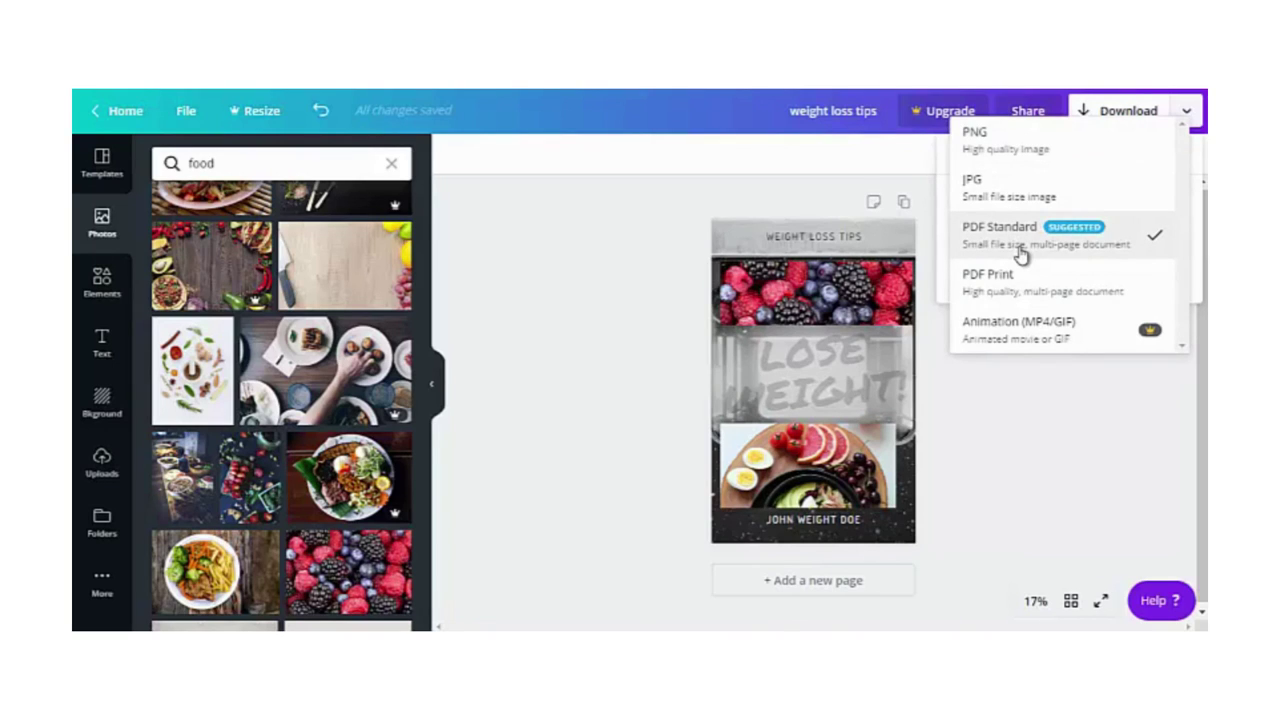
{"action": "left_click", "coordinate": [1000, 158]}
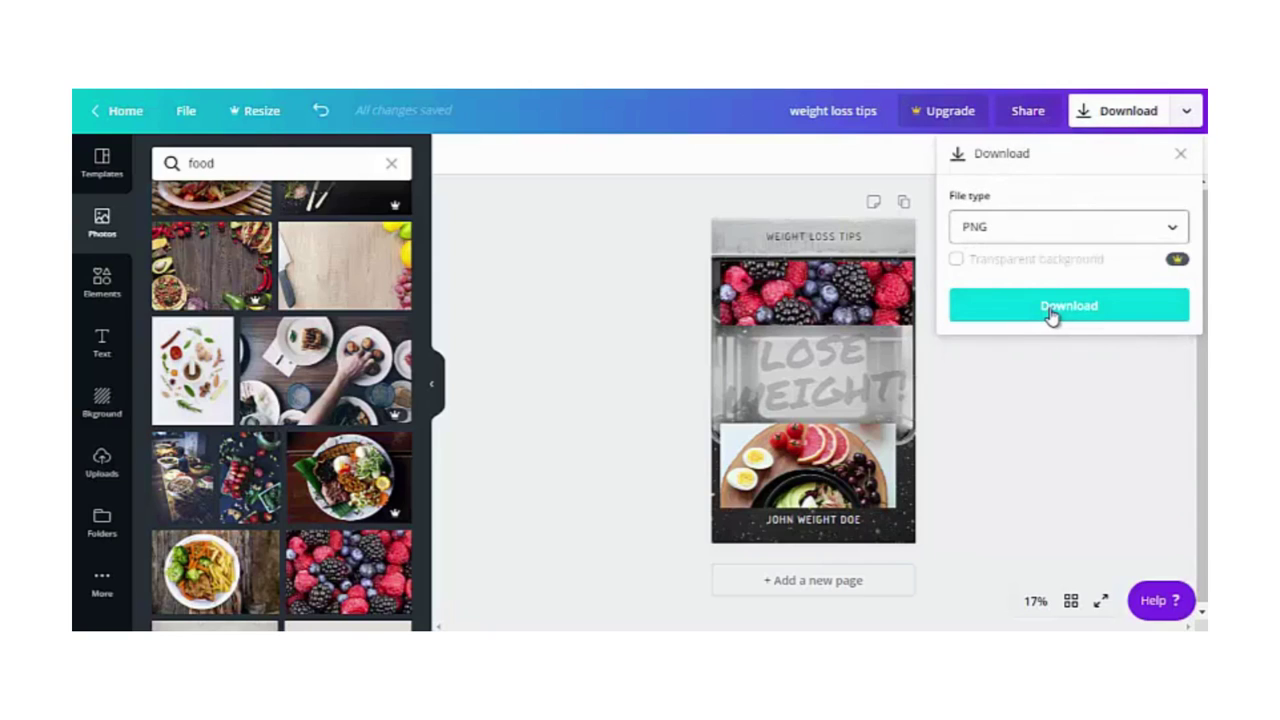